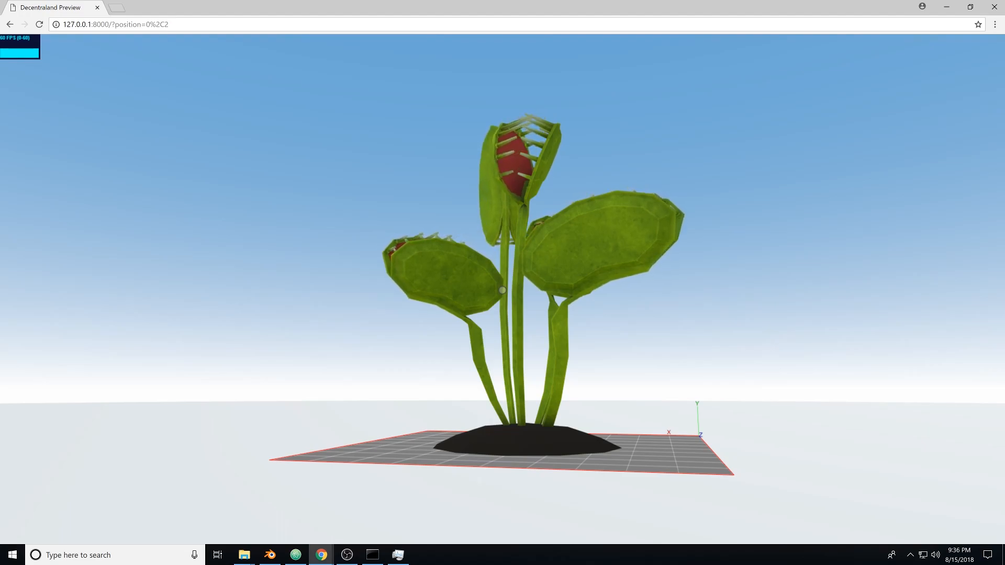
# Walk around the Venus flytrap in the Decentraland preview to examine the animated plant from several sides.
pyautogui.press('a')
pyautogui.press('a')
pyautogui.press('w')
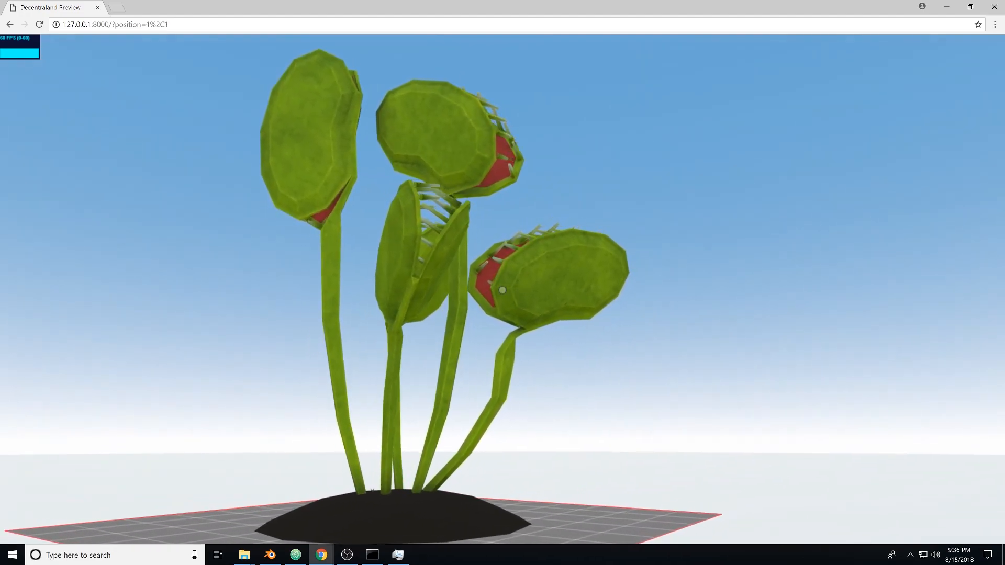
pyautogui.press('a')
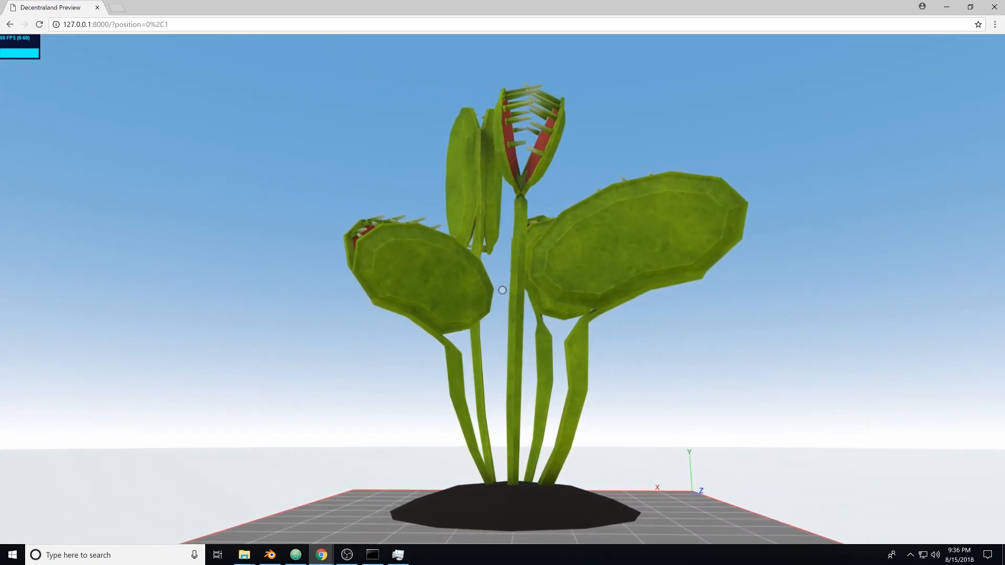
pyautogui.press('w')
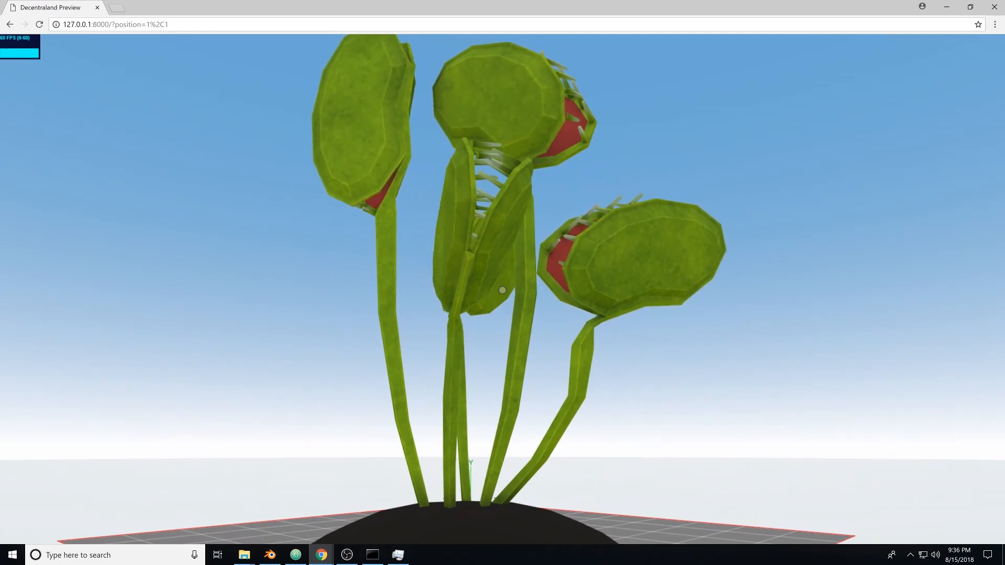
pyautogui.press('a')
pyautogui.press('s')
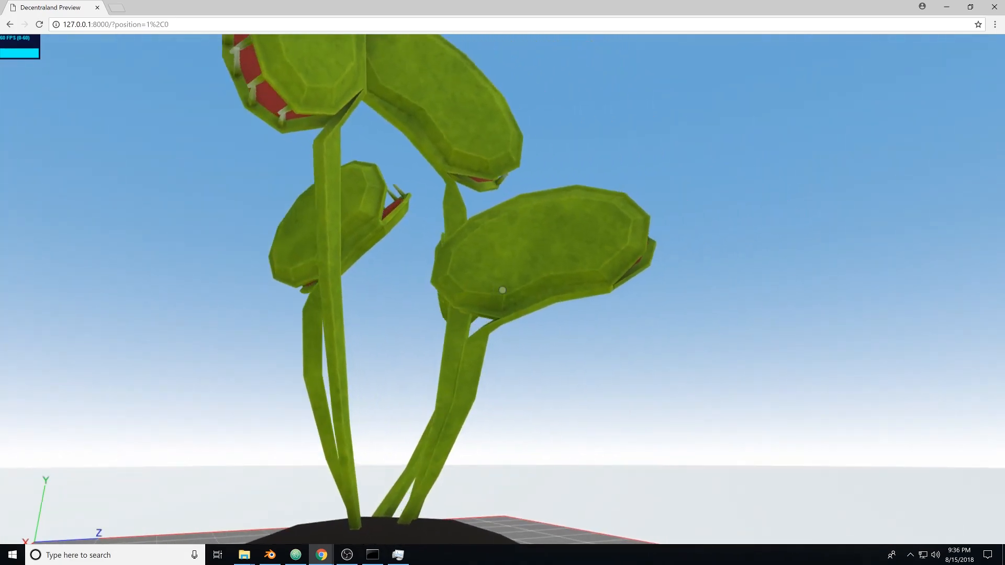
pyautogui.press('a')
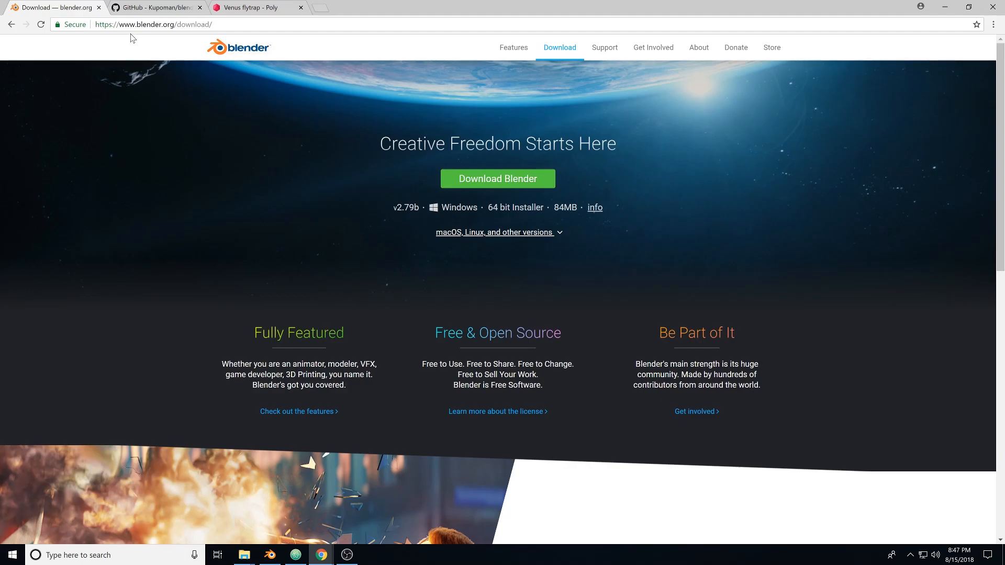
# Review the Blender glTF exporter and Poly flytrap pages, and download the Venus flytrap model as an OBJ file.
pyautogui.click(165, 10)
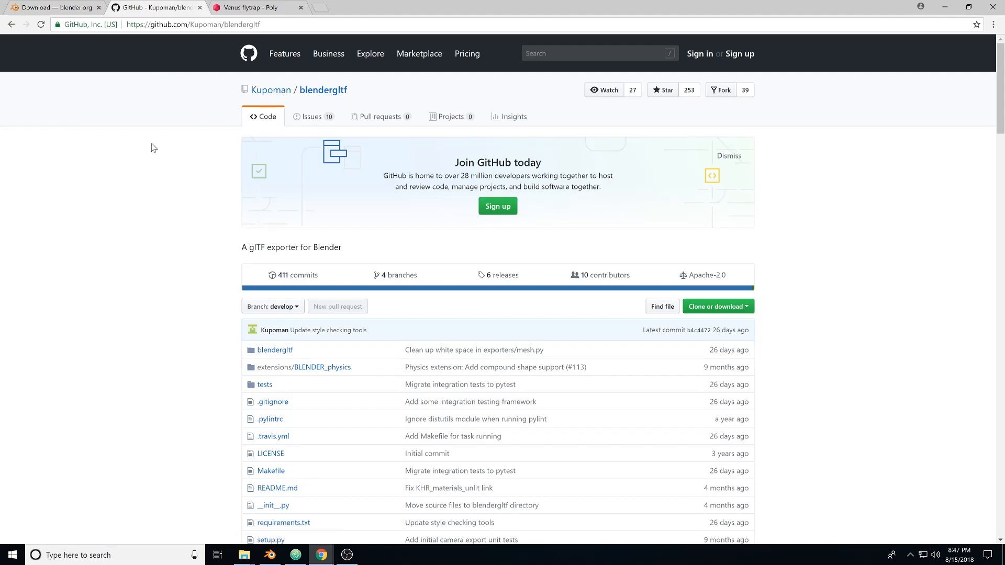
pyautogui.click(230, 10)
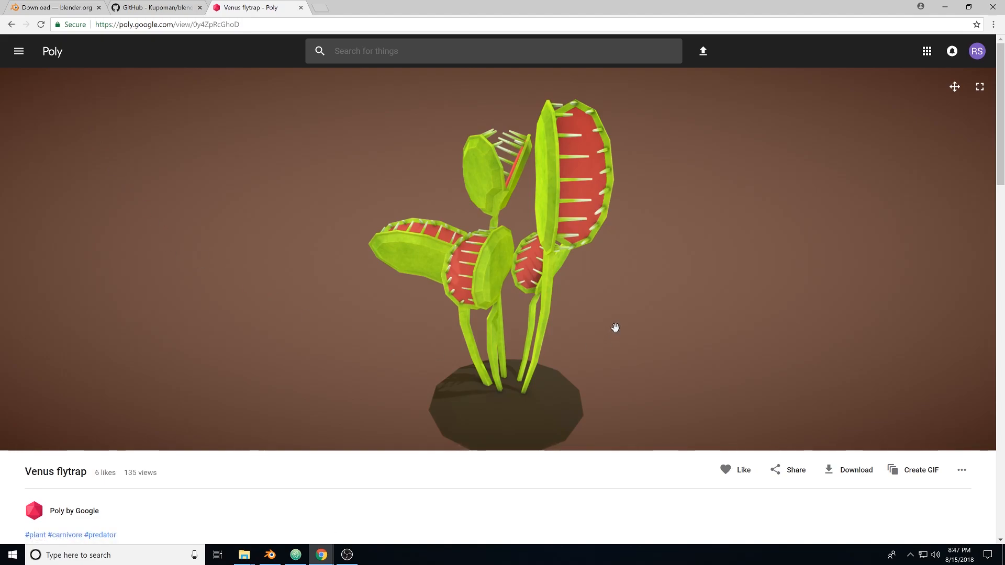
pyautogui.moveTo(636, 314); pyautogui.dragTo(577, 276)
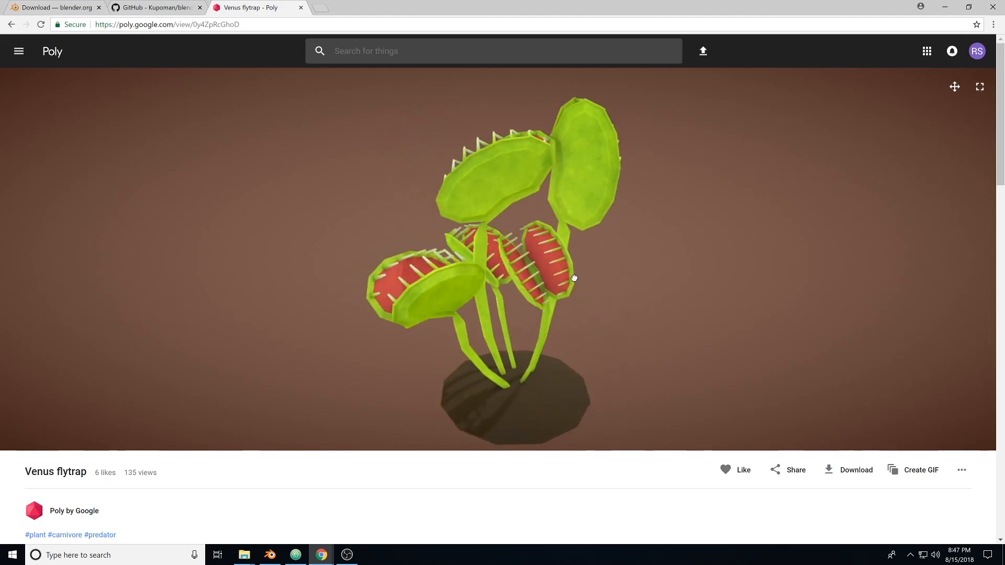
pyautogui.click(845, 468)
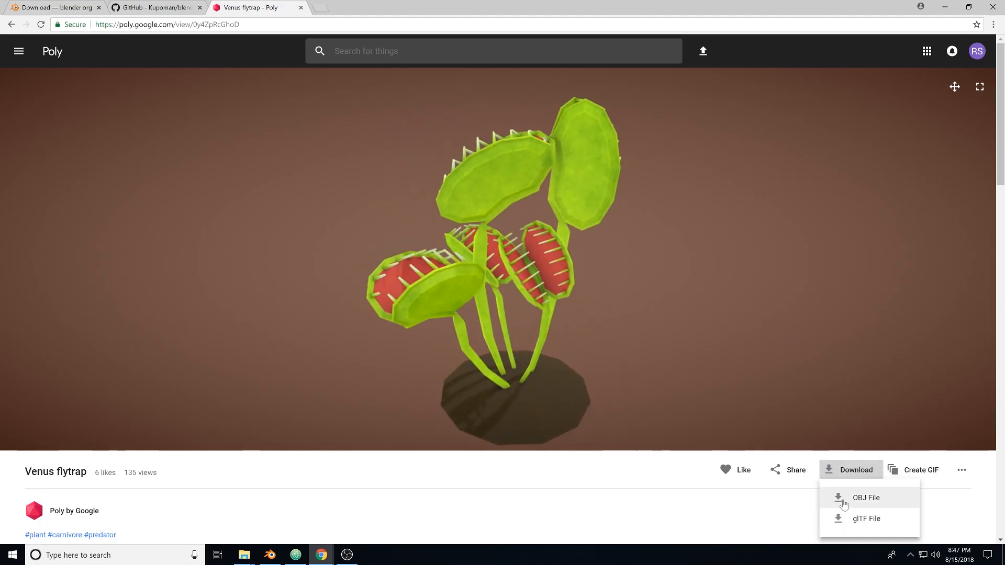
pyautogui.click(843, 503)
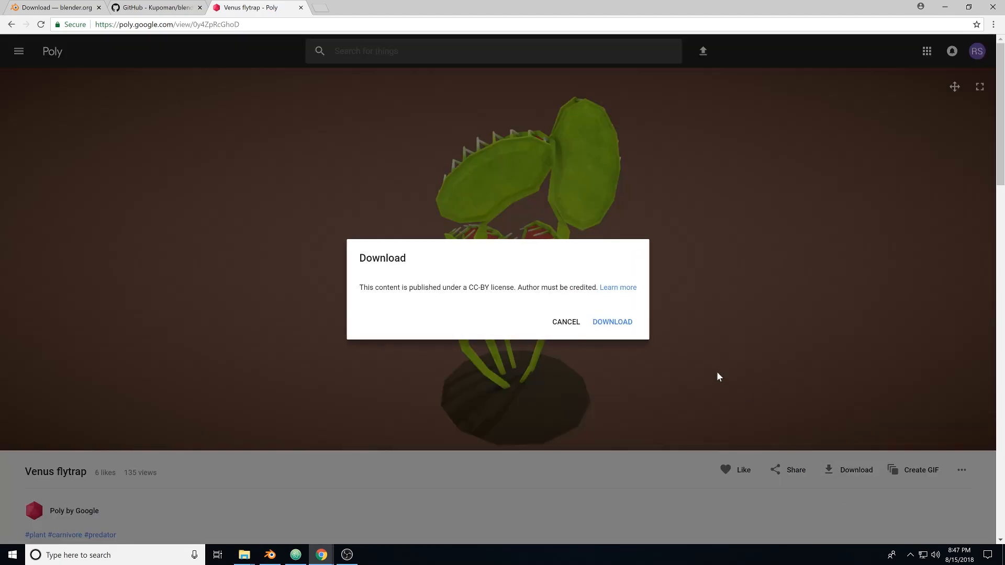
pyautogui.click(612, 323)
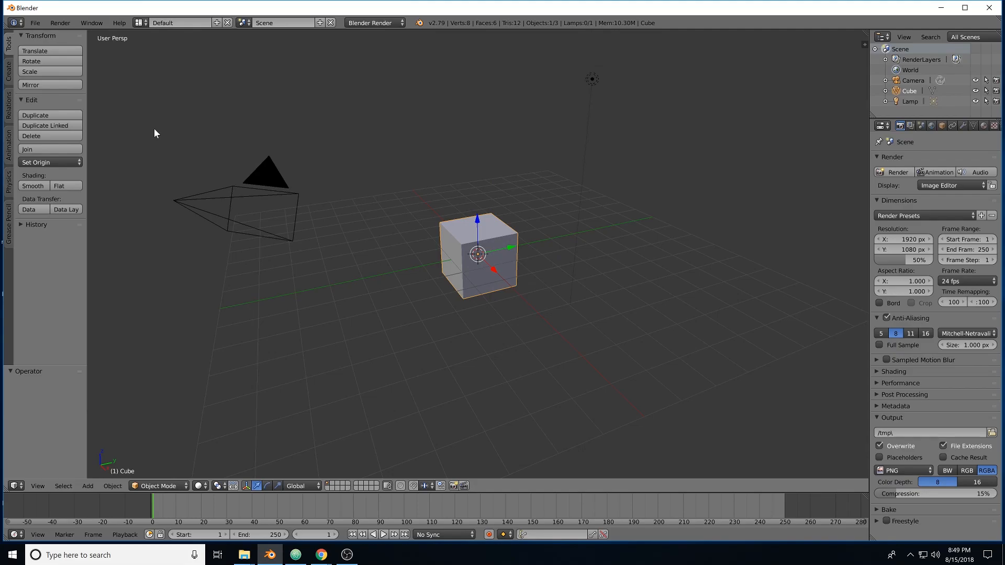
# Switch to Blender and import VenusFlyTrap.obj from the Models folder as a Wavefront model.
pyautogui.click(36, 23)
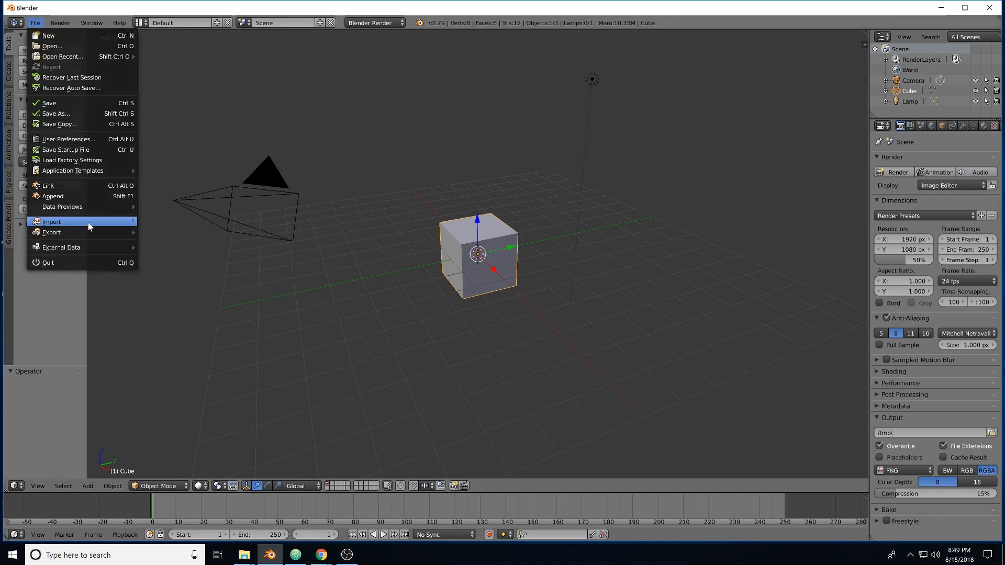
pyautogui.moveTo(87, 224)
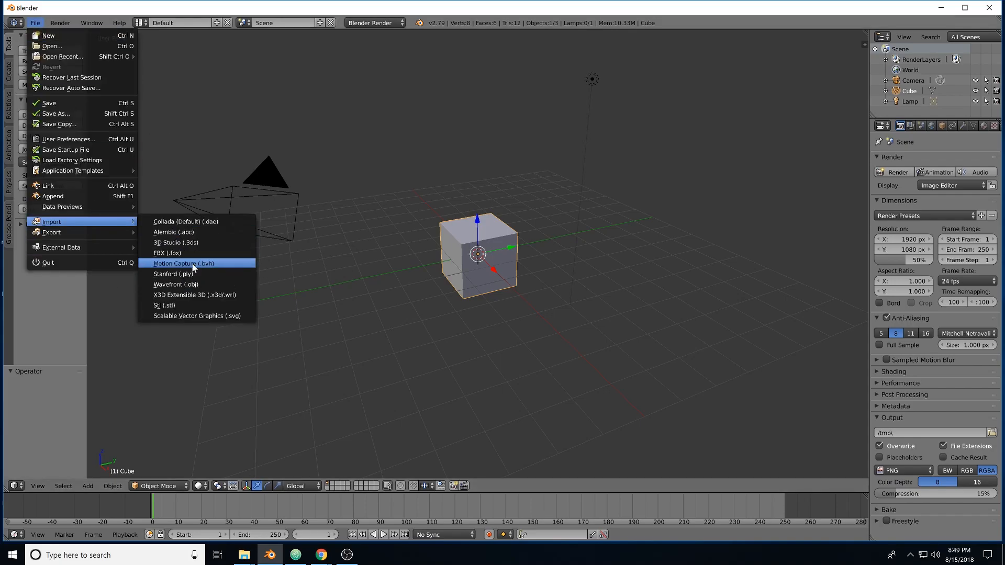
pyautogui.click(188, 284)
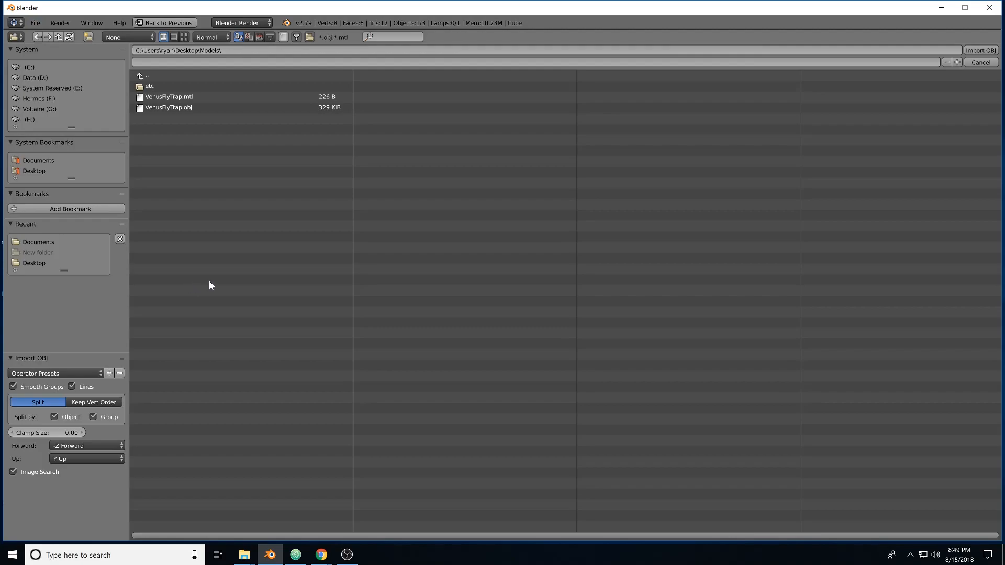
pyautogui.click(190, 107)
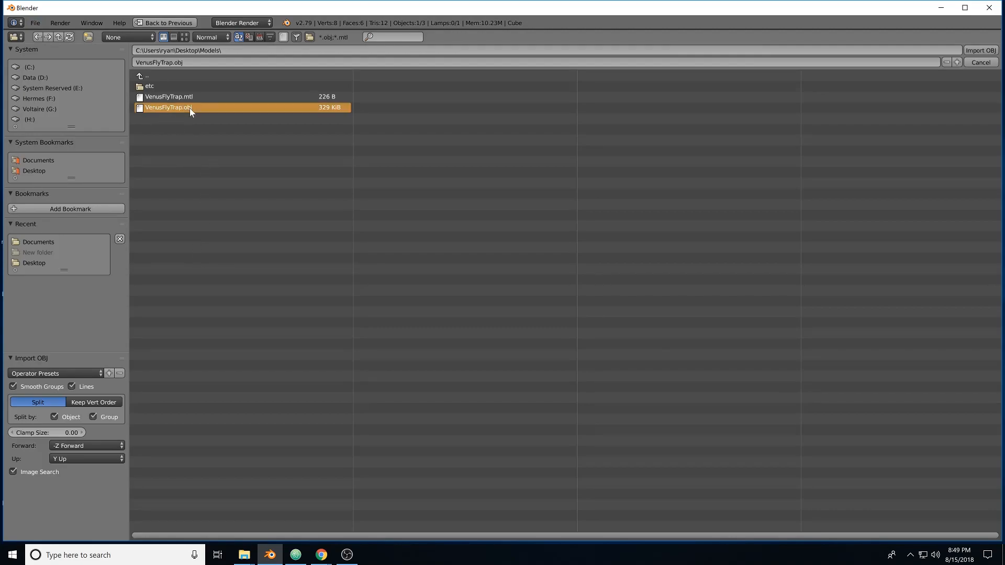
pyautogui.click(969, 51)
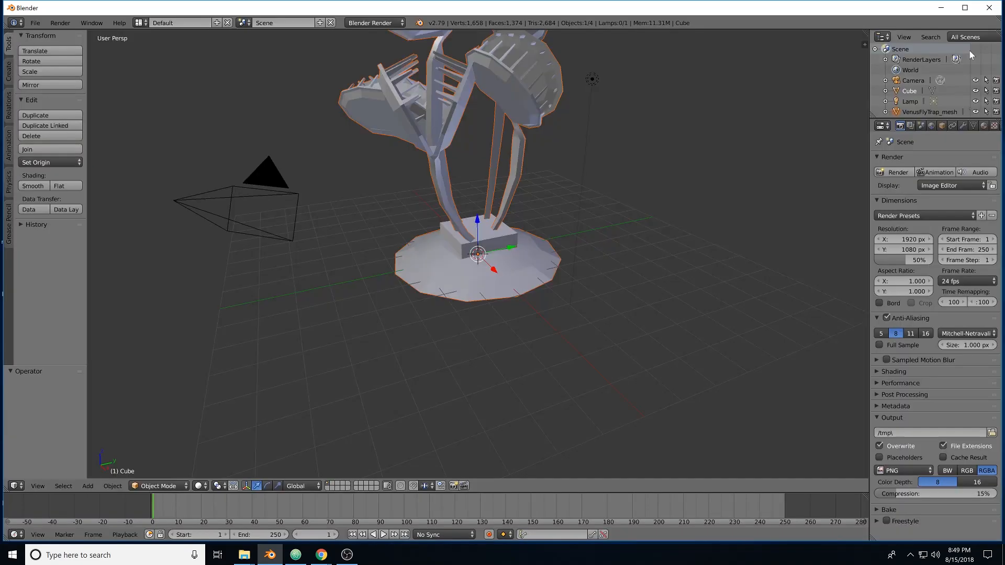
# Delete the default cube at the base of the flytrap.
pyautogui.moveTo(554, 97); pyautogui.dragTo(572, 219, button='middle')
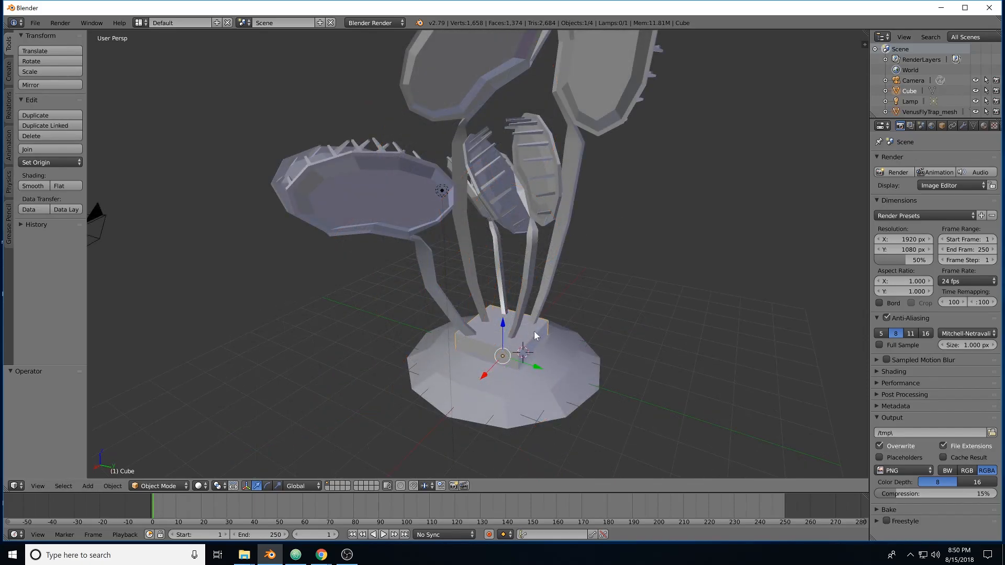
pyautogui.press('x')
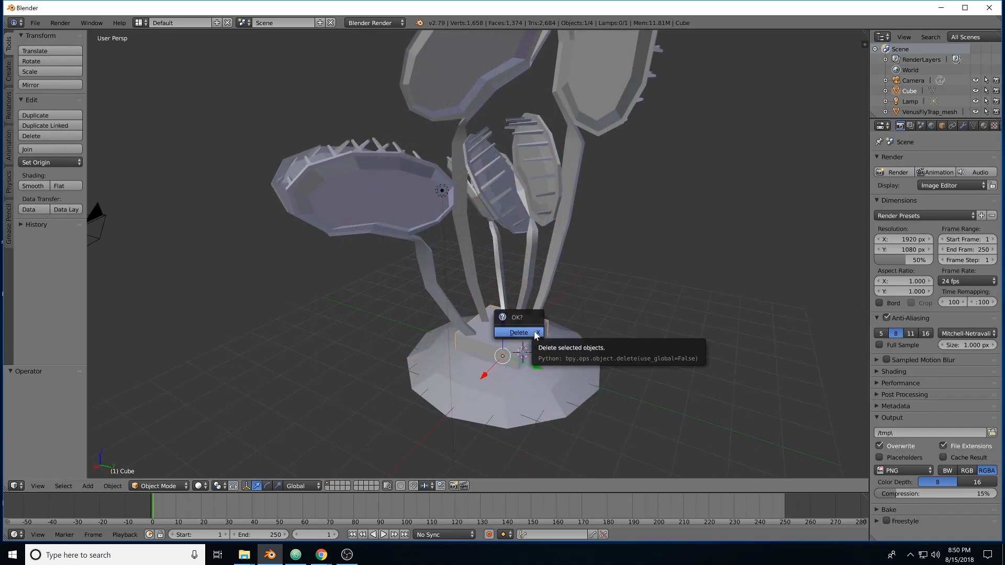
pyautogui.click(535, 333)
# Add a single-bone armature to the flytrap scene.
pyautogui.moveTo(534, 222)
pyautogui.mouseDown(button='middle')
pyautogui.moveTo(544, 243)
pyautogui.moveTo(519, 212)
pyautogui.mouseUp(button='middle')
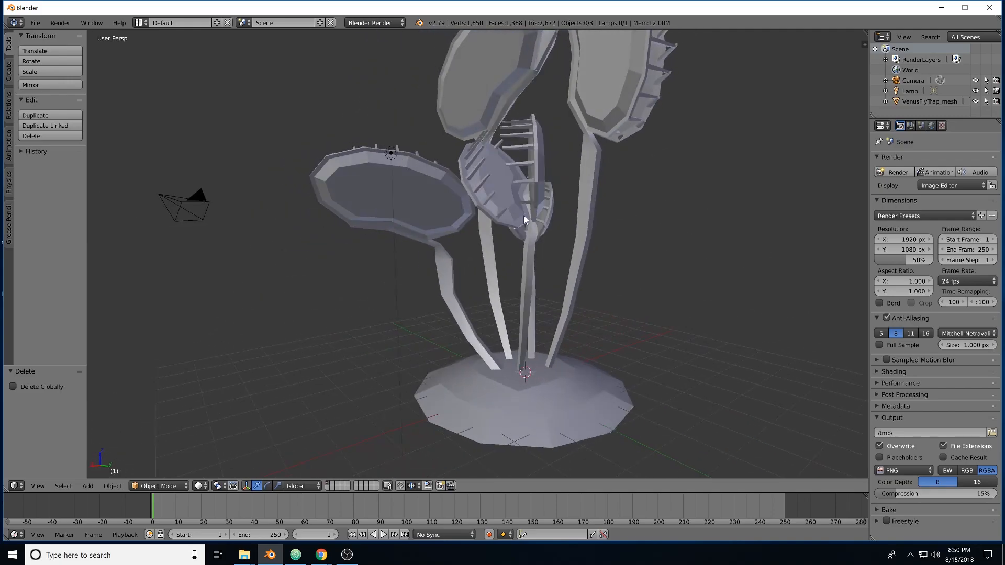
pyautogui.moveTo(522, 290); pyautogui.dragTo(530, 356, button='middle')
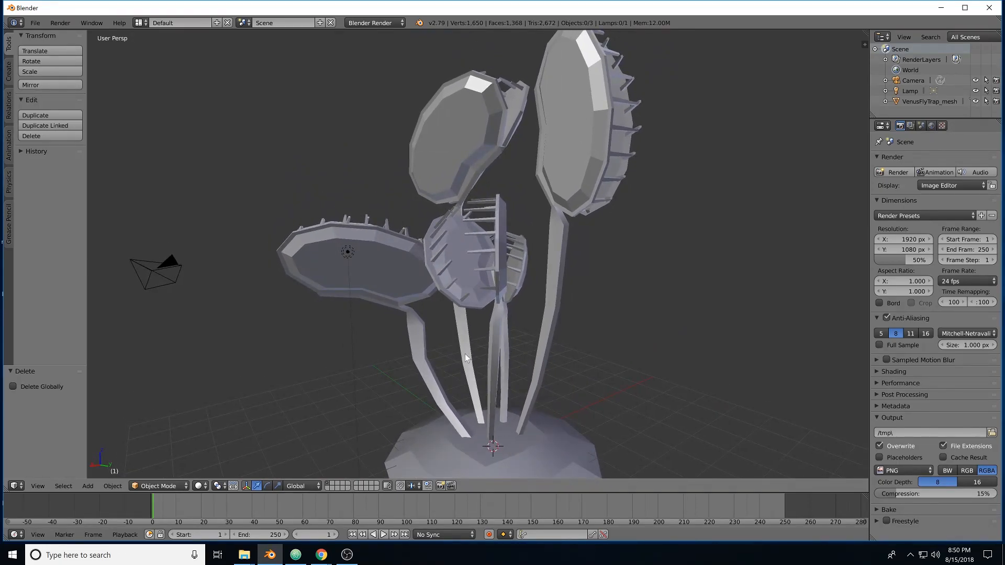
pyautogui.moveTo(448, 349); pyautogui.dragTo(490, 352, button='middle')
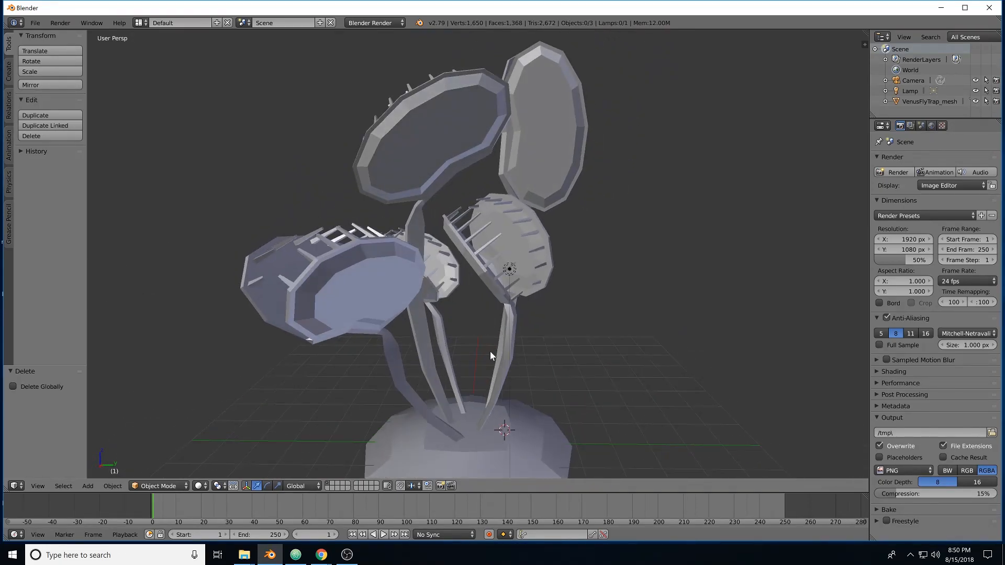
pyautogui.hotkey('shift', 'a')
pyautogui.moveTo(482, 354)
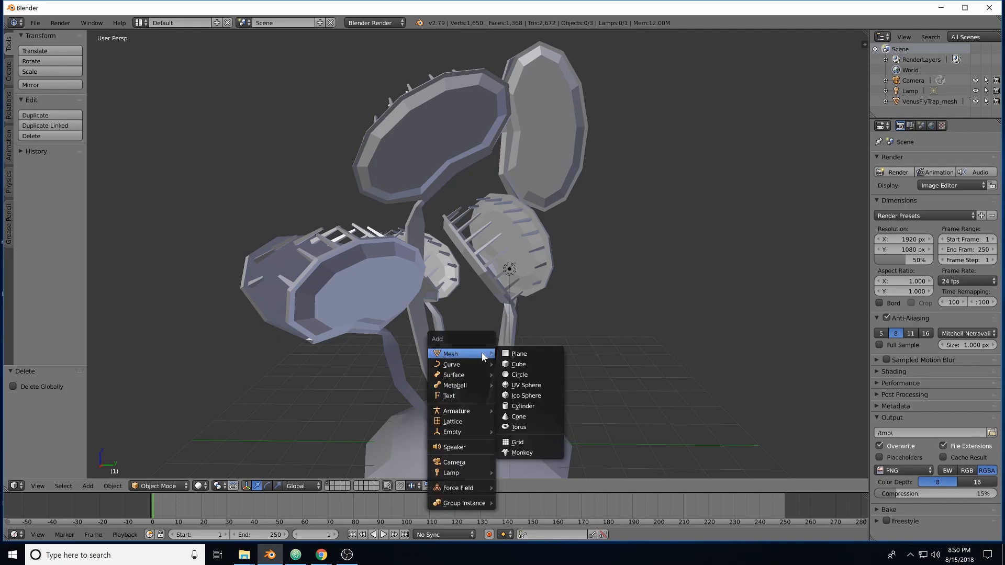
pyautogui.moveTo(462, 413)
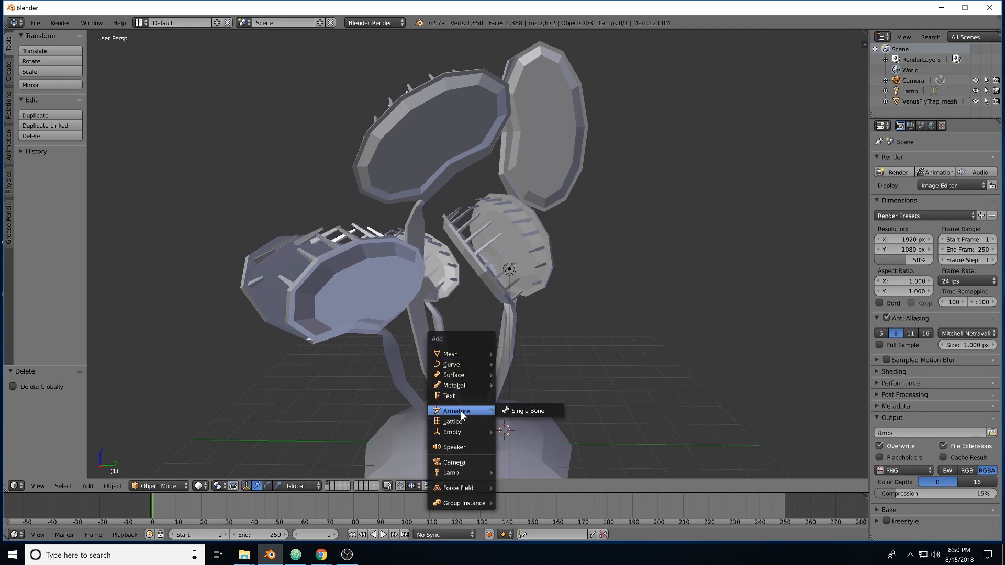
pyautogui.click(518, 412)
# Move the armature between the stem bases, shifting it -0.883 along Y, sink it into the mound, and enter Edit Mode.
pyautogui.moveTo(517, 411); pyautogui.dragTo(501, 318, button='middle')
pyautogui.scroll(3, 501, 317)
pyautogui.keyDown('shift'); pyautogui.moveTo(500, 351); pyautogui.dragTo(550, 326, button='middle'); pyautogui.keyUp('shift')
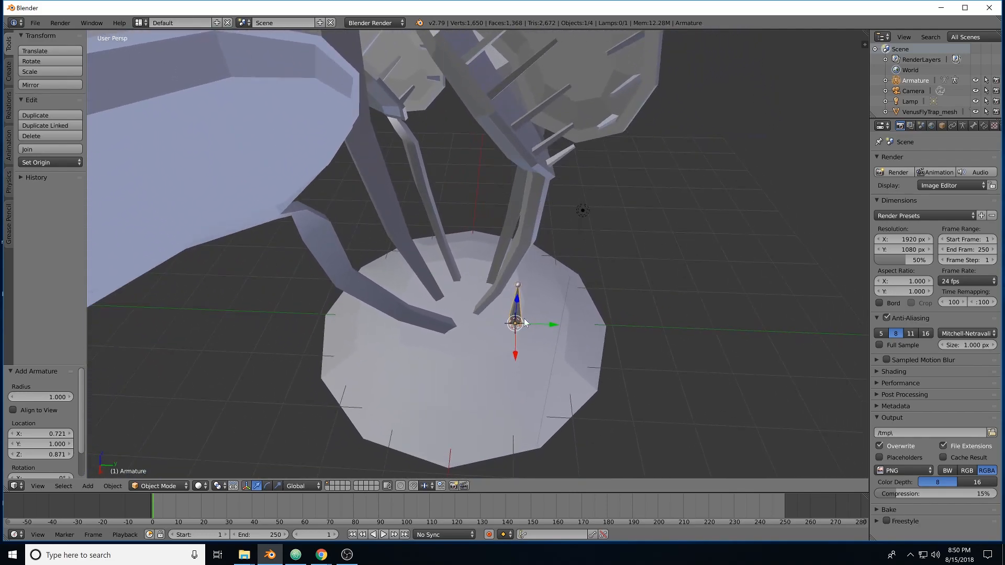
pyautogui.moveTo(515, 359); pyautogui.dragTo(507, 303)
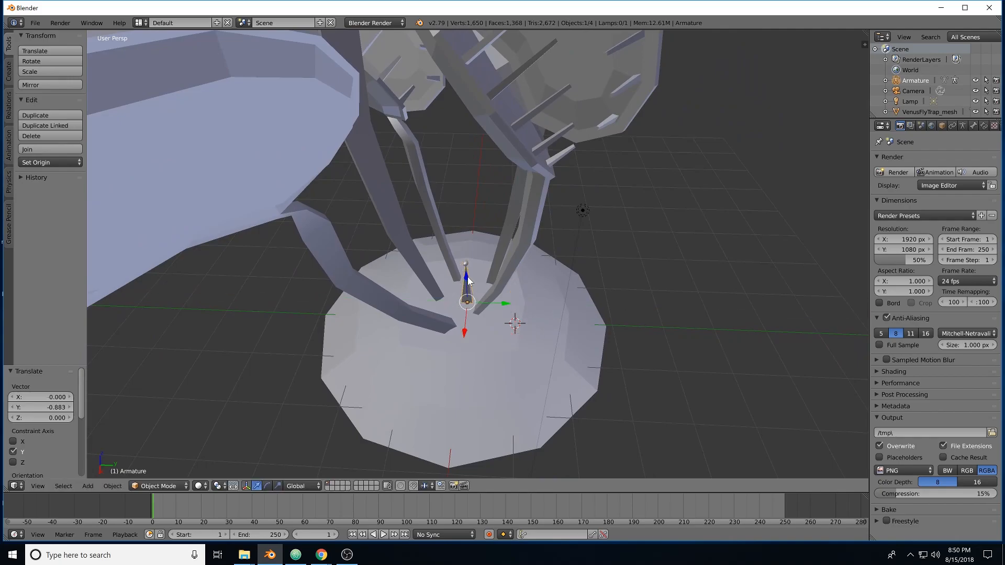
pyautogui.moveTo(468, 281); pyautogui.dragTo(474, 321)
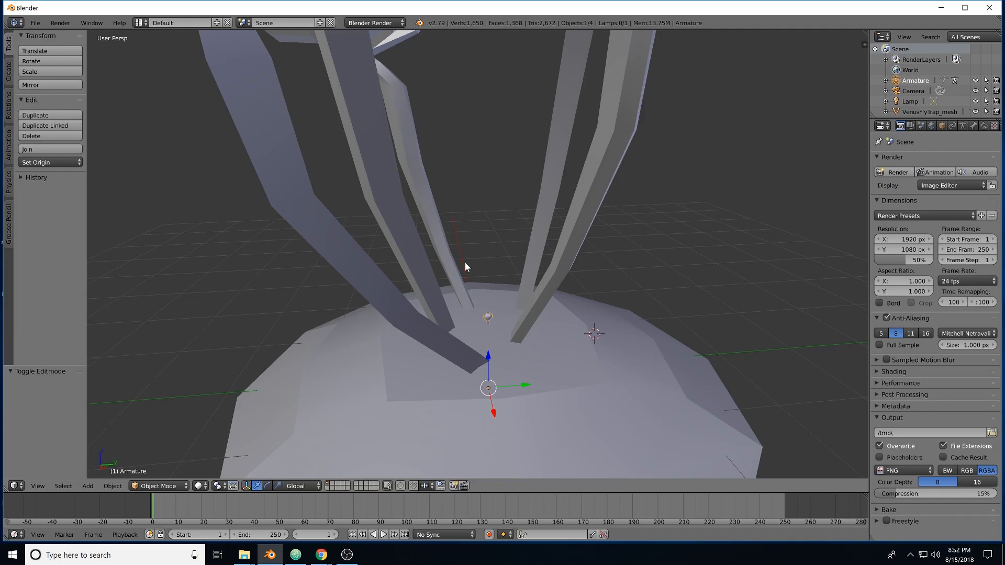
pyautogui.press('Tab')
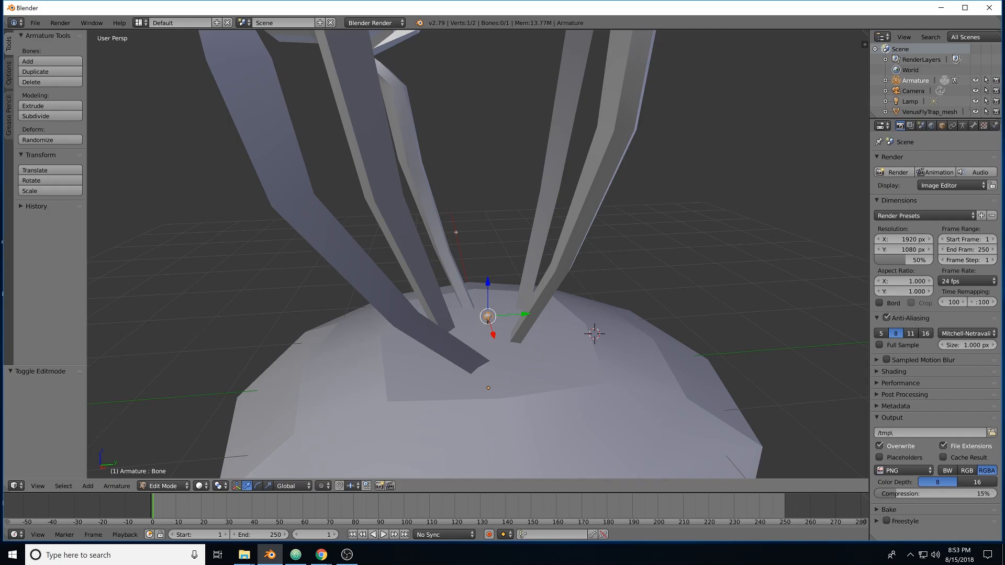
# Try to extrude a second bone about 1.43 units along global X from the root bone's tip.
pyautogui.press('e')
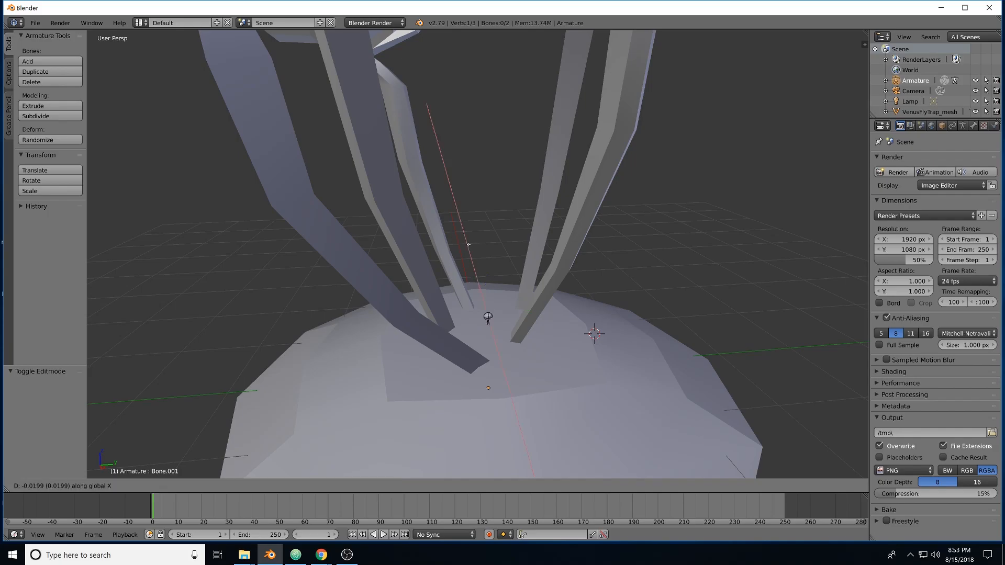
pyautogui.click(486, 376)
pyautogui.moveTo(467, 317); pyautogui.dragTo(505, 258, button='middle')
pyautogui.moveTo(495, 192); pyautogui.dragTo(507, 263, button='middle')
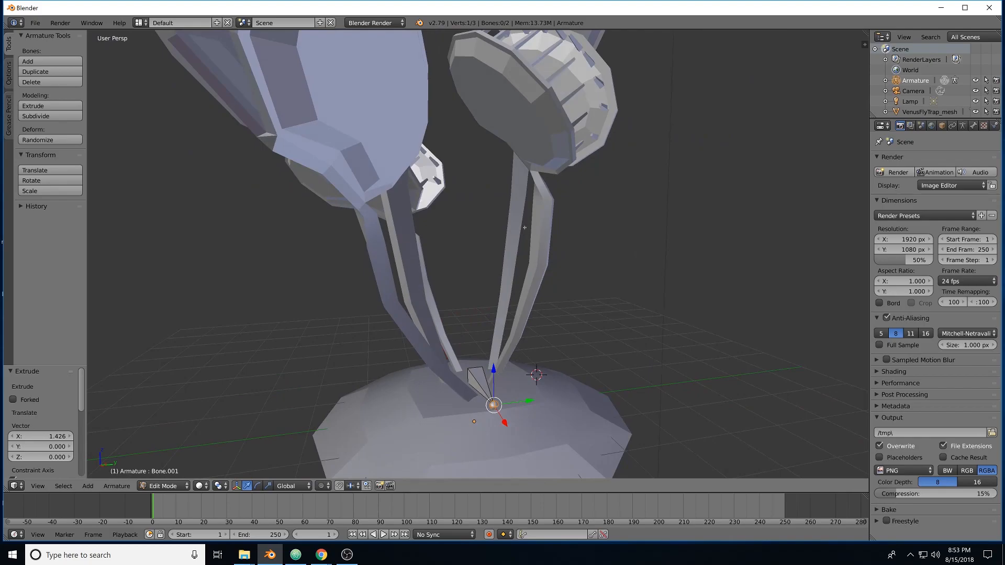
pyautogui.hotkey('ctrl', 'z')
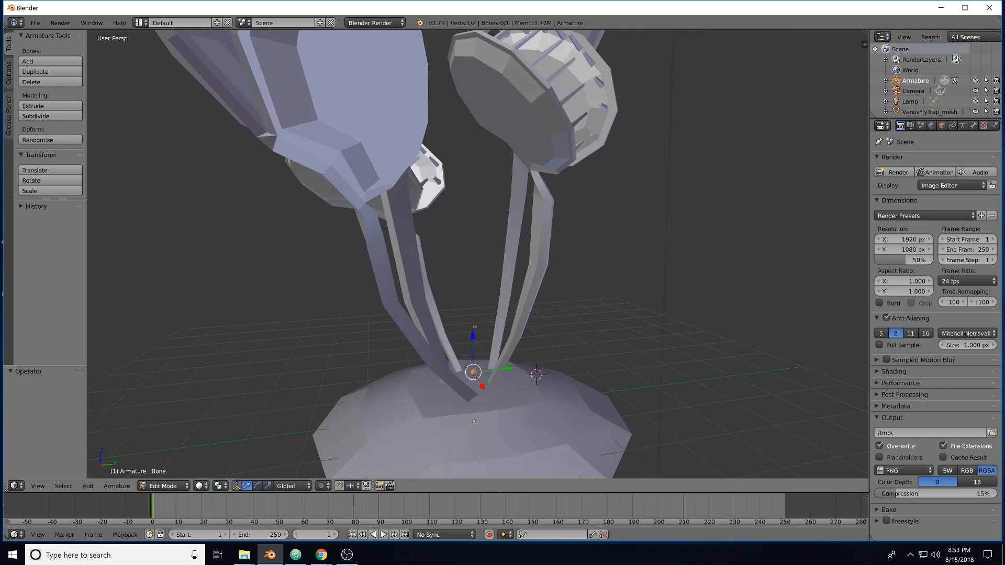
# Extrude a chain of three bones from the root bone's tip to a stem's base, its middle and its upper end.
pyautogui.moveTo(474, 326); pyautogui.dragTo(485, 350, button='middle')
pyautogui.scroll(4, 496, 342)
pyautogui.keyDown('ctrl'); pyautogui.click(510, 386); pyautogui.keyUp('ctrl')
pyautogui.moveTo(510, 386); pyautogui.dragTo(473, 277, button='middle')
pyautogui.moveTo(570, 299); pyautogui.dragTo(493, 310, button='middle')
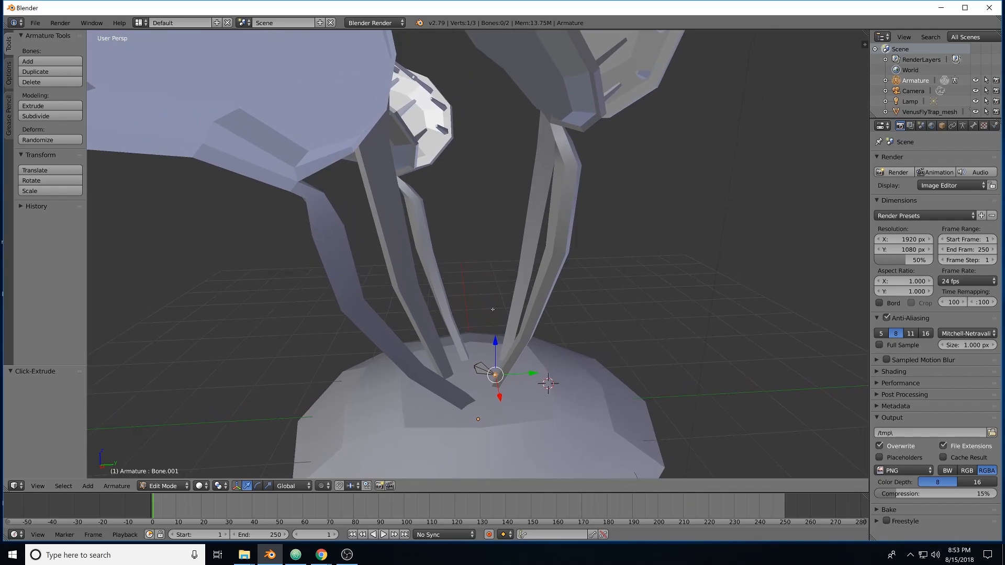
pyautogui.keyDown('ctrl'); pyautogui.click(547, 272); pyautogui.keyUp('ctrl')
pyautogui.keyDown('ctrl'); pyautogui.click(555, 130); pyautogui.keyUp('ctrl')
# Shift the chain's middle joint and its top joint along X onto the stem, moving the top one 0.962.
pyautogui.moveTo(595, 252); pyautogui.dragTo(432, 310, button='middle')
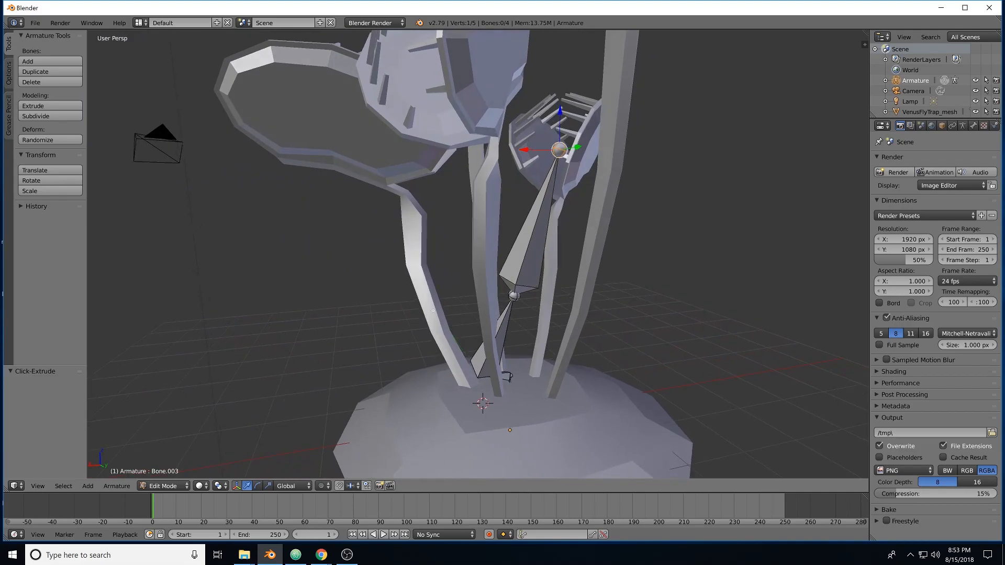
pyautogui.rightClick(513, 296)
pyautogui.moveTo(481, 302); pyautogui.dragTo(454, 303)
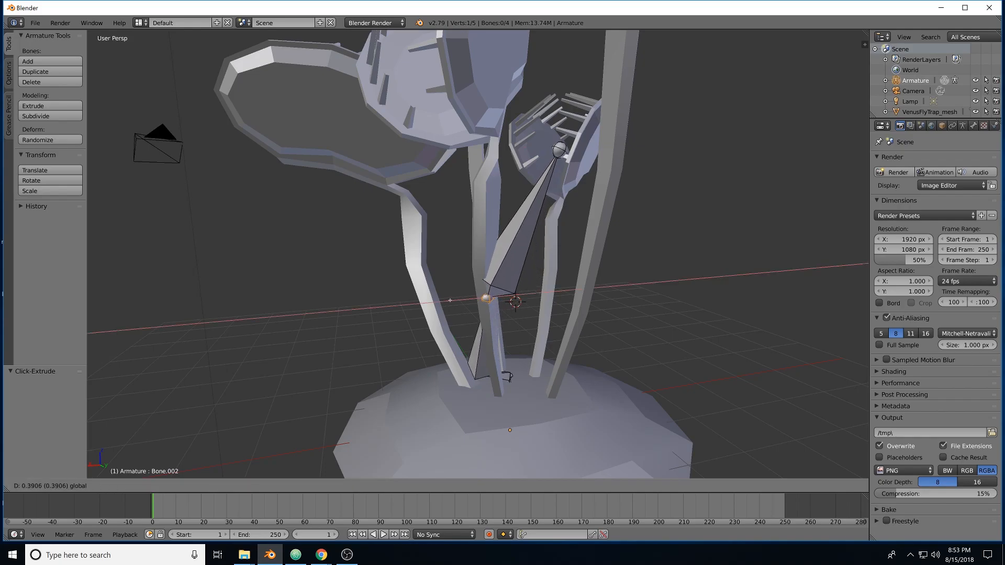
pyautogui.rightClick(554, 151)
pyautogui.moveTo(525, 151); pyautogui.dragTo(454, 150)
# Move the chain's top joint -0.140 along Y so it sits inside the stem just below the trap.
pyautogui.moveTo(454, 152); pyautogui.dragTo(514, 174, button='middle')
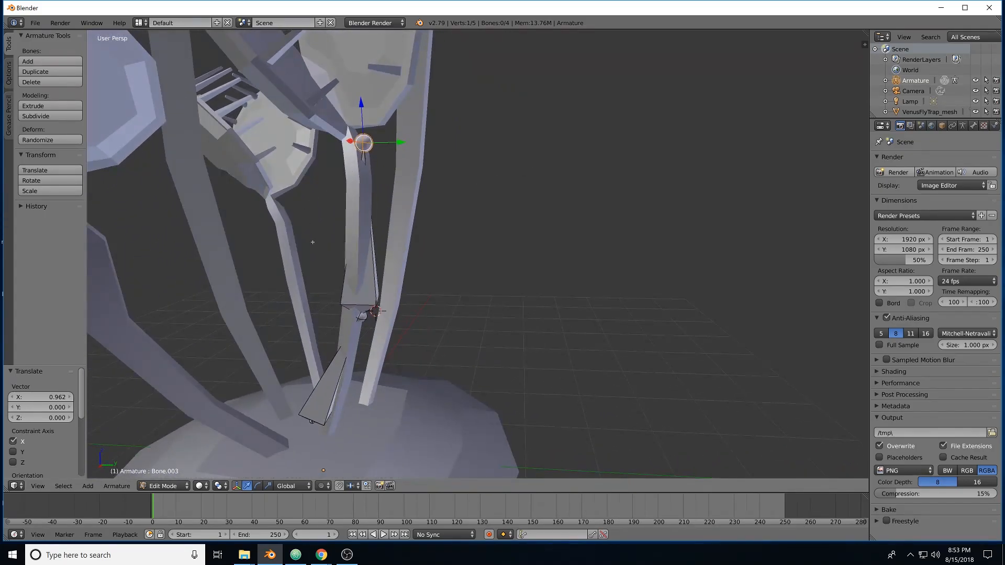
pyautogui.keyDown('shift'); pyautogui.moveTo(324, 212); pyautogui.dragTo(427, 381, button='middle'); pyautogui.keyUp('shift')
pyautogui.moveTo(495, 299); pyautogui.dragTo(481, 299)
pyautogui.scroll(-3, 432, 196)
pyautogui.moveTo(463, 209); pyautogui.dragTo(447, 224, button='middle')
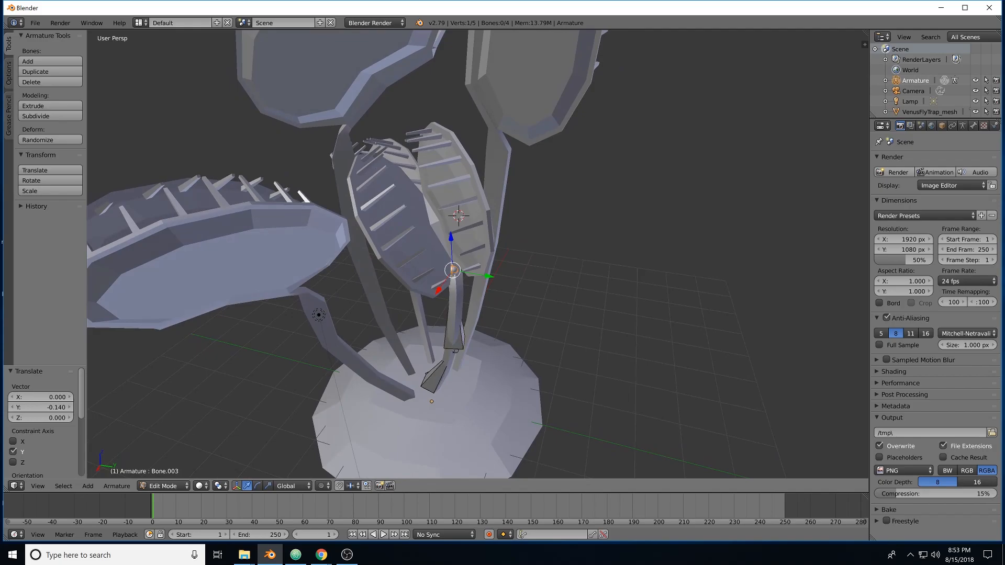
# Extrude two bones from the stem chain's top joint, one into each lobe of the trap.
pyautogui.scroll(3, 438, 248)
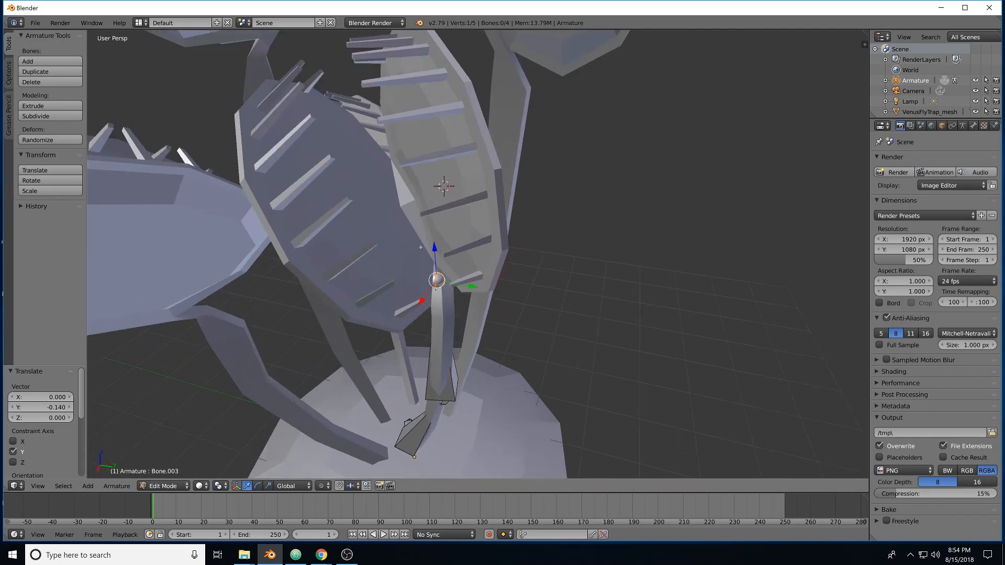
pyautogui.moveTo(434, 236); pyautogui.dragTo(439, 189, button='middle')
pyautogui.keyDown('ctrl'); pyautogui.click(443, 187); pyautogui.keyUp('ctrl')
pyautogui.moveTo(452, 279)
pyautogui.mouseDown(button='middle')
pyautogui.moveTo(426, 287)
pyautogui.moveTo(439, 286)
pyautogui.mouseUp(button='middle')
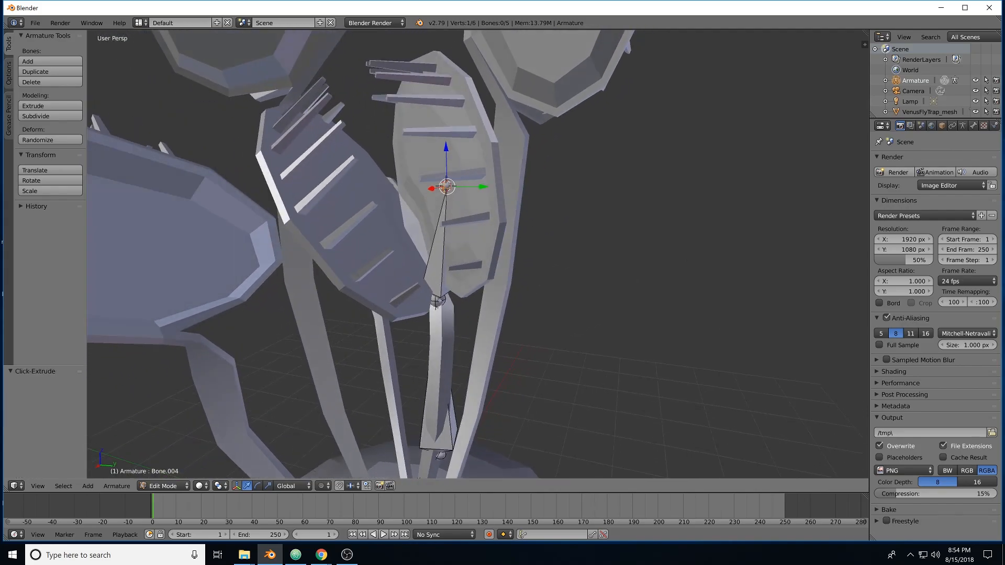
pyautogui.rightClick(437, 300)
pyautogui.keyDown('ctrl'); pyautogui.click(354, 208); pyautogui.keyUp('ctrl')
pyautogui.moveTo(380, 224); pyautogui.dragTo(424, 232, button='middle')
# Reposition the first lobe bone's tip within its lobe along X and Y, and raise it 0.757 along Z.
pyautogui.rightClick(438, 217)
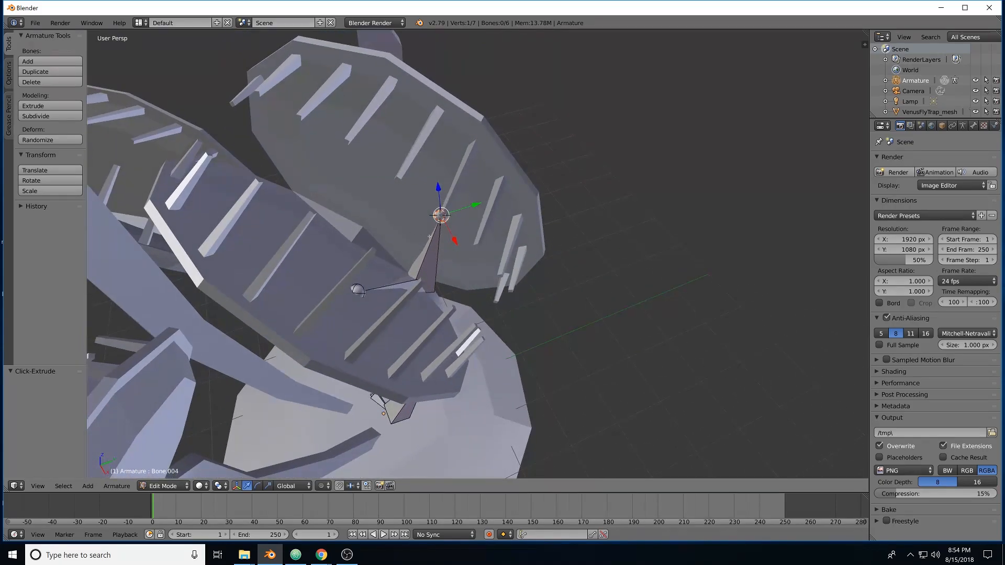
pyautogui.moveTo(455, 241)
pyautogui.mouseDown()
pyautogui.moveTo(450, 232)
pyautogui.moveTo(456, 243)
pyautogui.mouseUp()
pyautogui.moveTo(473, 205); pyautogui.dragTo(454, 211)
pyautogui.moveTo(435, 244); pyautogui.dragTo(429, 232)
pyautogui.moveTo(411, 181); pyautogui.dragTo(395, 121)
pyautogui.moveTo(396, 121); pyautogui.dragTo(367, 209, button='middle')
# Raise the other lobe bone's tip along Z toward the upper part of its lobe.
pyautogui.rightClick(357, 203)
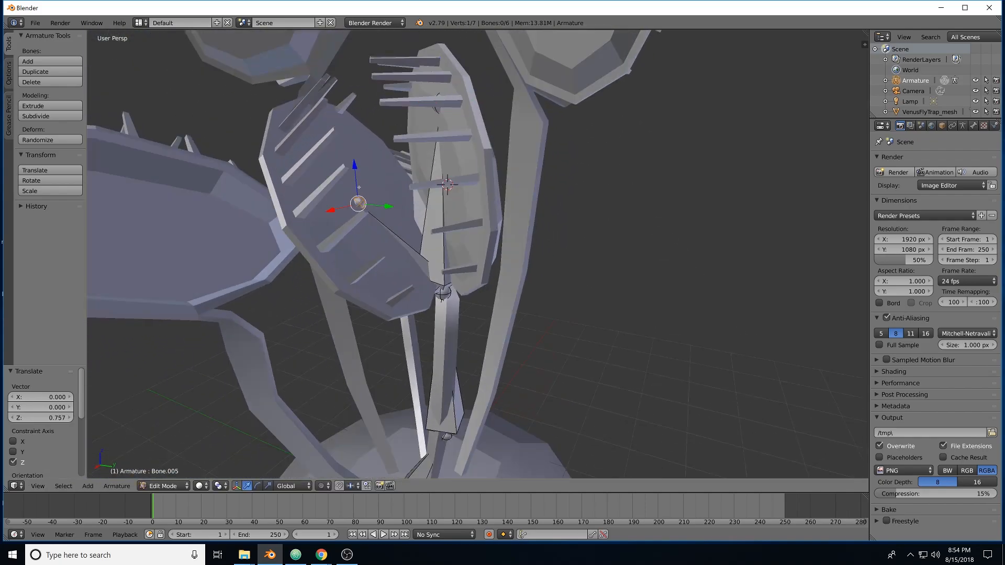
pyautogui.moveTo(354, 162); pyautogui.dragTo(349, 108)
pyautogui.moveTo(349, 109); pyautogui.dragTo(348, 108)
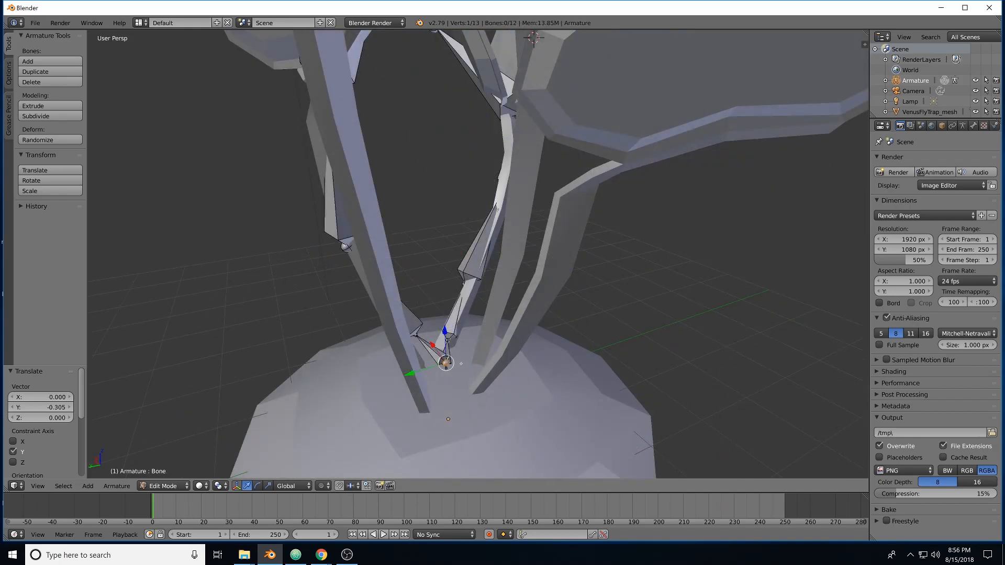
# Extrude two bones from the root bone's joint, one to the next stem's base and one up that stem.
pyautogui.moveTo(461, 365); pyautogui.dragTo(492, 373, button='middle')
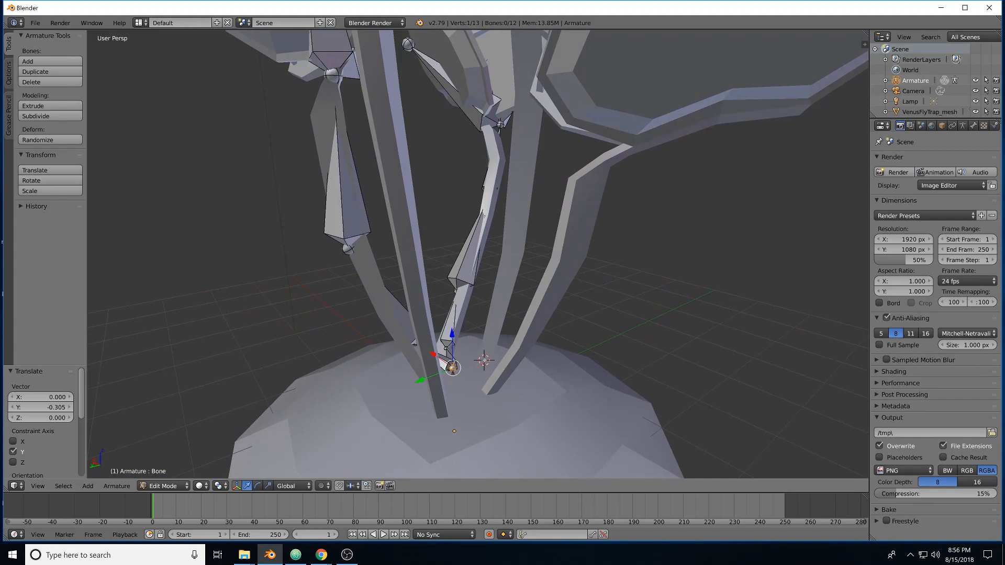
pyautogui.keyDown('ctrl'); pyautogui.click(484, 360); pyautogui.keyUp('ctrl')
pyautogui.moveTo(484, 360); pyautogui.dragTo(493, 289, button='middle')
pyautogui.keyDown('ctrl'); pyautogui.click(513, 244); pyautogui.keyUp('ctrl')
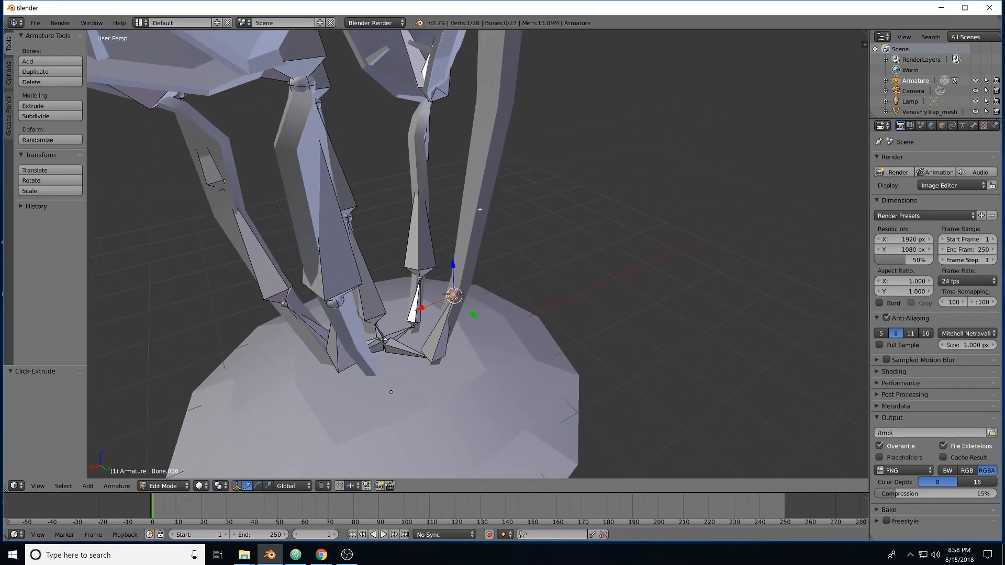
# Extrude three more bones up the tallest trap's stem, ending at the base of the trap.
pyautogui.moveTo(478, 211); pyautogui.dragTo(521, 183, button='middle')
pyautogui.keyDown('ctrl'); pyautogui.click(534, 201); pyautogui.keyUp('ctrl')
pyautogui.keyDown('shift'); pyautogui.moveTo(516, 78); pyautogui.dragTo(529, 180, button='middle'); pyautogui.keyUp('shift')
pyautogui.keyDown('ctrl'); pyautogui.click(538, 183); pyautogui.keyUp('ctrl')
pyautogui.scroll(-6, 509, 190)
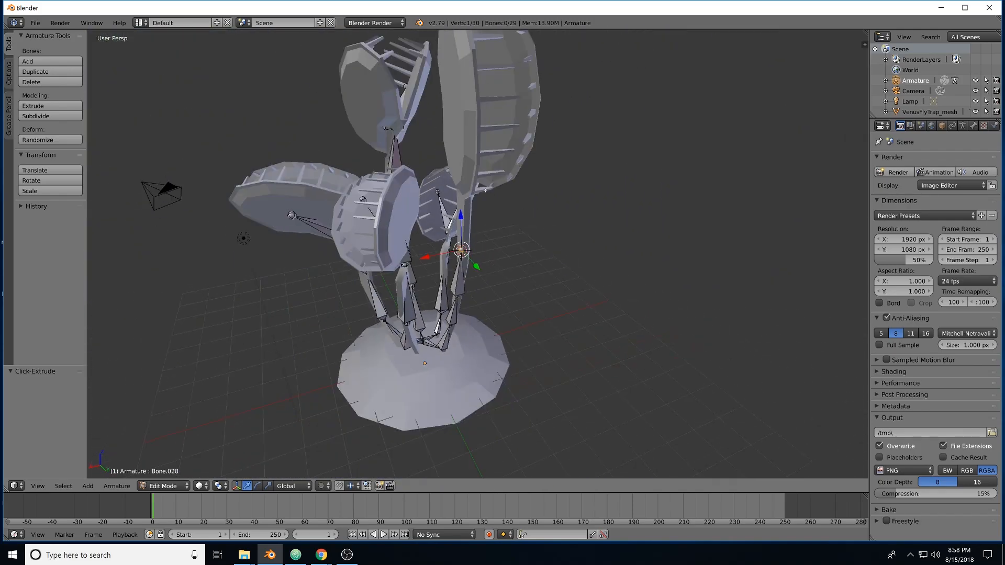
pyautogui.moveTo(509, 190); pyautogui.dragTo(416, 151, button='middle')
pyautogui.keyDown('ctrl'); pyautogui.click(518, 195); pyautogui.keyUp('ctrl')
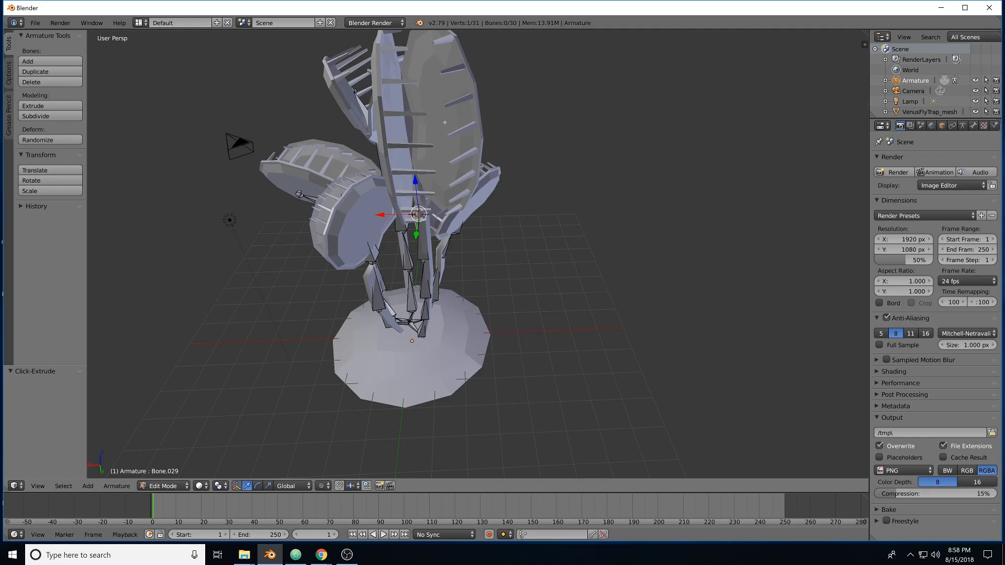
# Extrude two bones from that stem's top joint, one into each lobe of the tallest trap.
pyautogui.keyDown('ctrl'); pyautogui.click(444, 123); pyautogui.keyUp('ctrl')
pyautogui.moveTo(444, 125); pyautogui.dragTo(361, 169, button='middle')
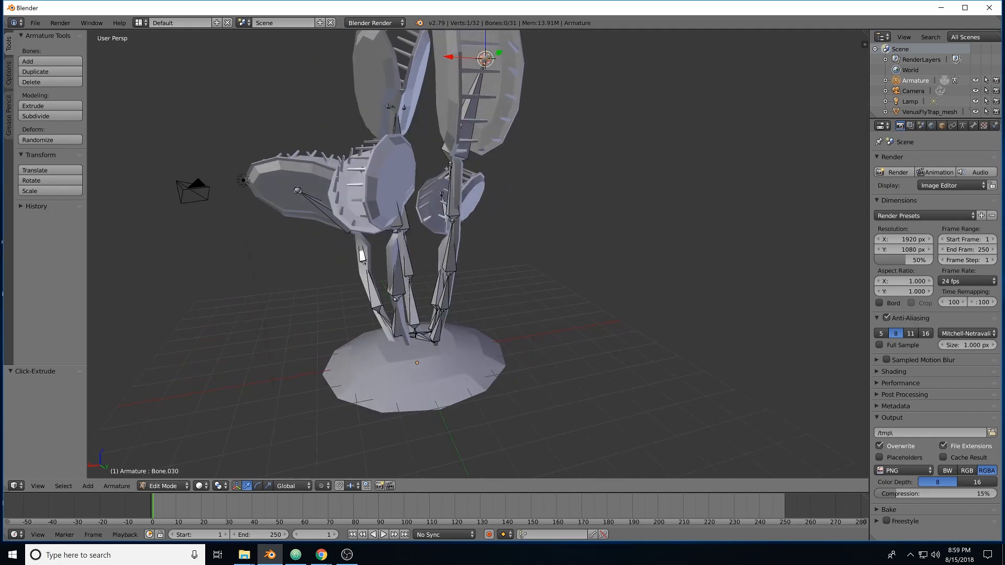
pyautogui.rightClick(450, 165)
pyautogui.moveTo(450, 164); pyautogui.dragTo(354, 183, button='middle')
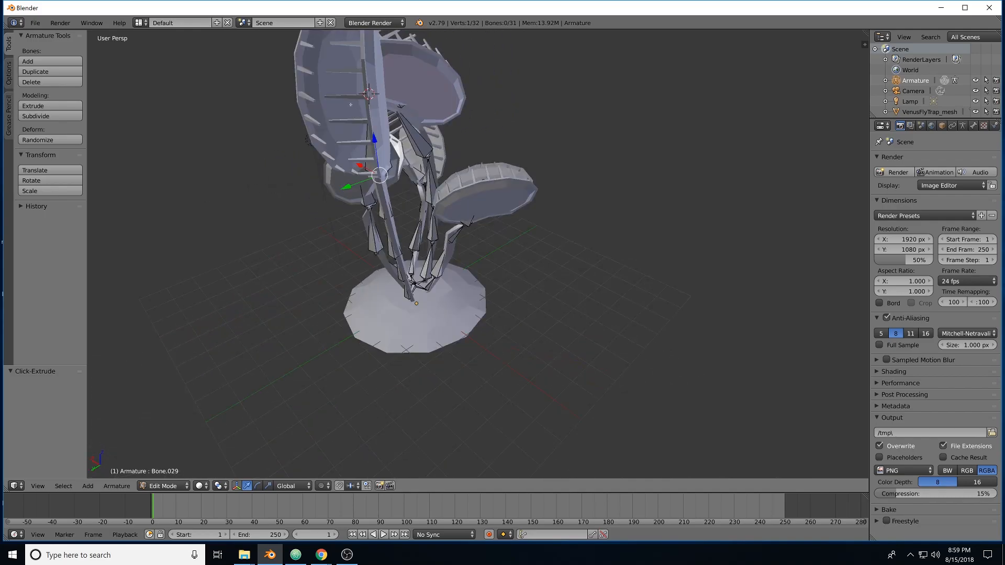
pyautogui.keyDown('ctrl'); pyautogui.click(339, 105); pyautogui.keyUp('ctrl')
# Adjust a stem chain's base joint along Z and -0.103 along Y, and select the neighbouring stem's middle joint.
pyautogui.scroll(5, 419, 235)
pyautogui.rightClick(529, 424)
pyautogui.moveTo(528, 395); pyautogui.dragTo(529, 390)
pyautogui.moveTo(500, 429); pyautogui.dragTo(516, 423)
pyautogui.moveTo(515, 403); pyautogui.dragTo(532, 376, button='middle')
pyautogui.rightClick(542, 293)
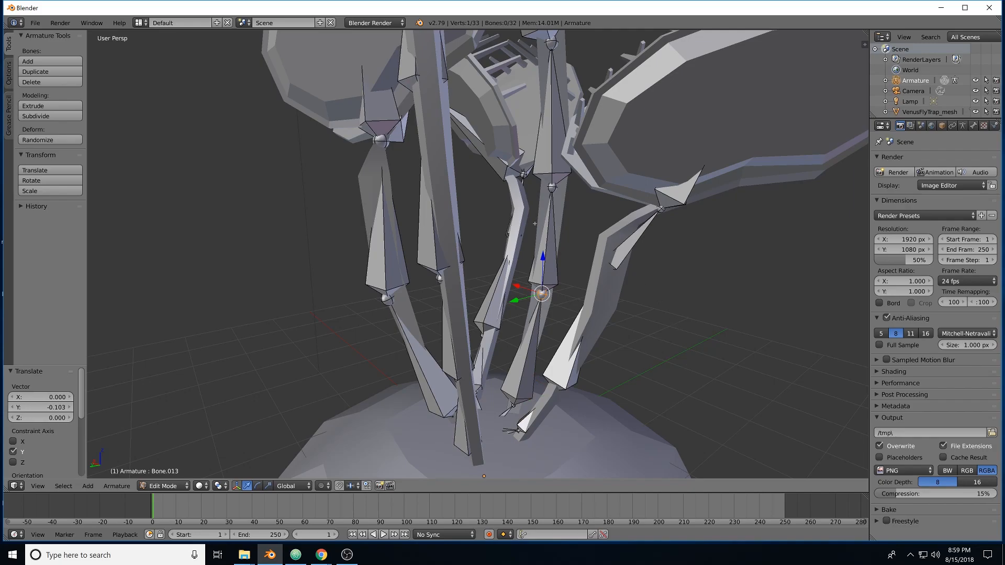
pyautogui.moveTo(478, 238); pyautogui.dragTo(570, 252, button='middle')
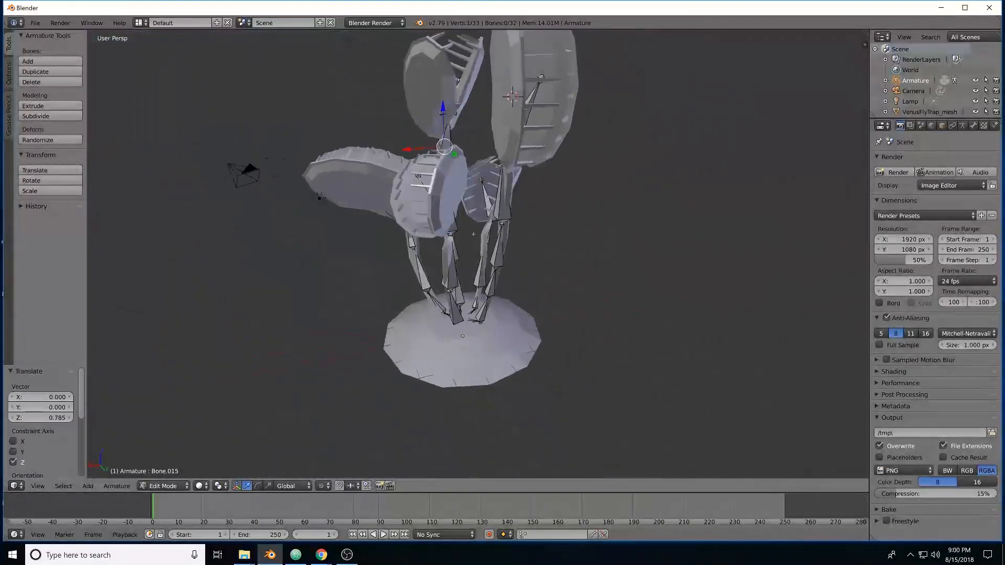
# Leave armature editing and parent the Venus flytrap mesh to the armature with automatic weights.
pyautogui.moveTo(472, 234); pyautogui.dragTo(319, 210, button='middle')
pyautogui.press('Tab')
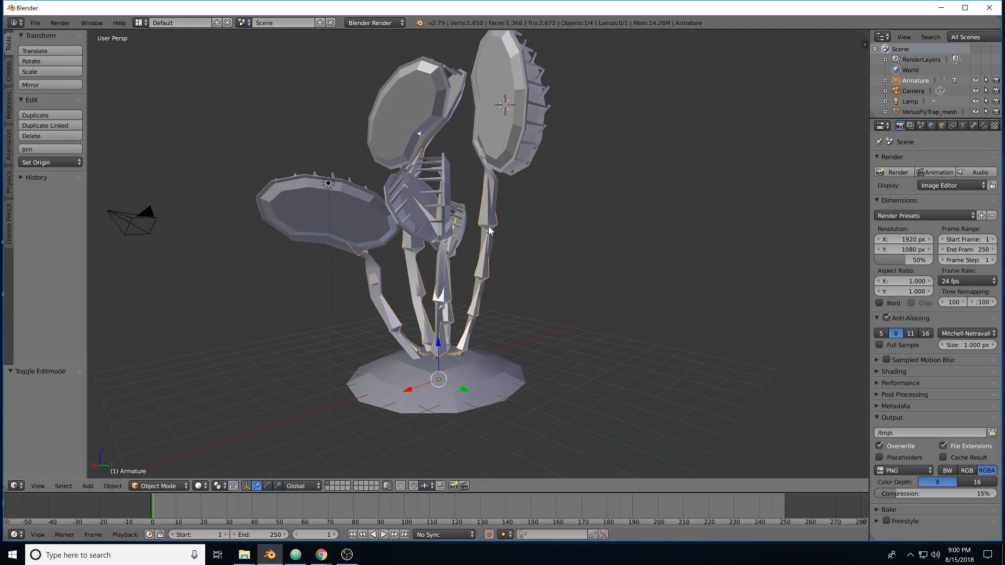
pyautogui.rightClick(493, 369)
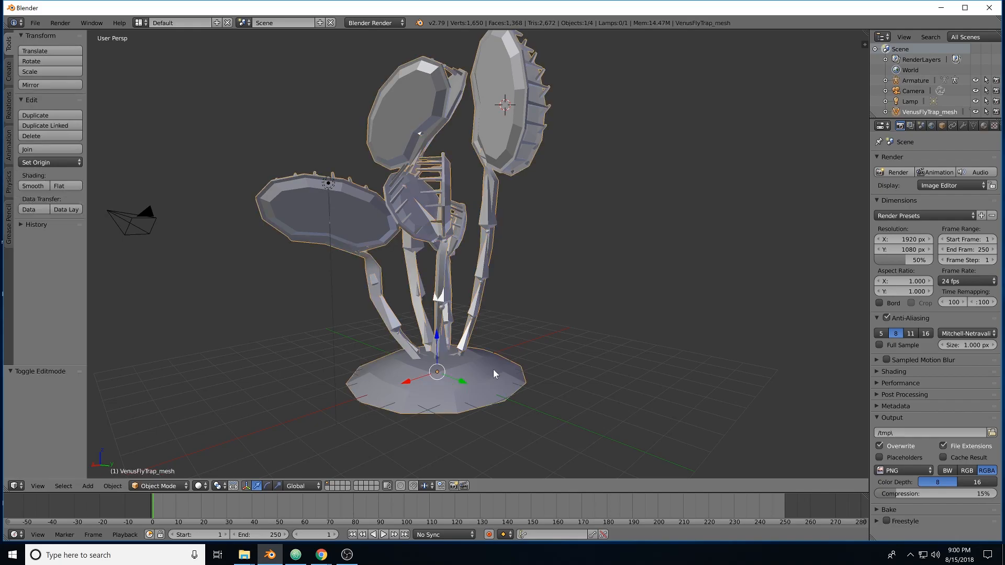
pyautogui.keyDown('shift'); pyautogui.rightClick(464, 344); pyautogui.keyUp('shift')
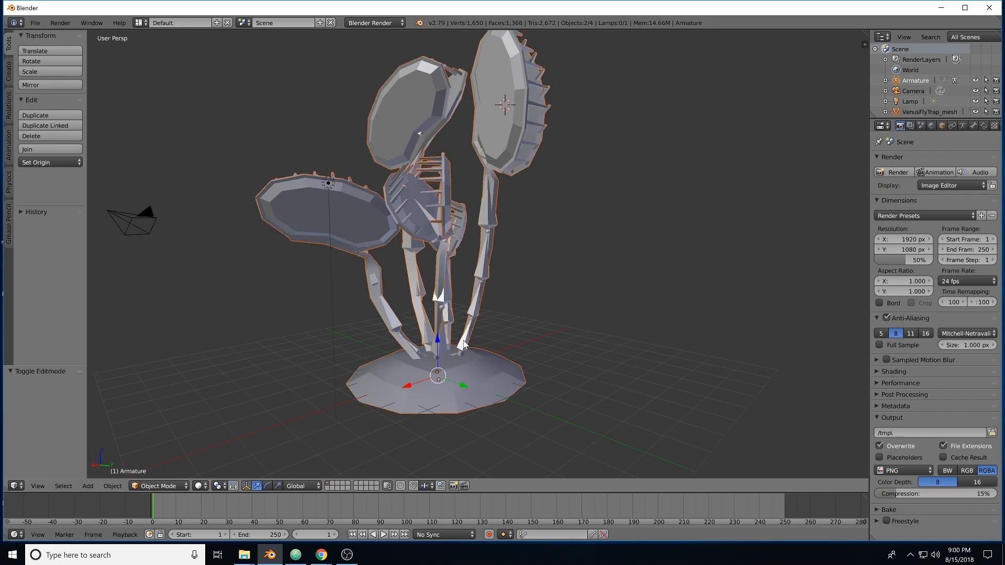
pyautogui.moveTo(464, 343); pyautogui.dragTo(527, 350, button='middle')
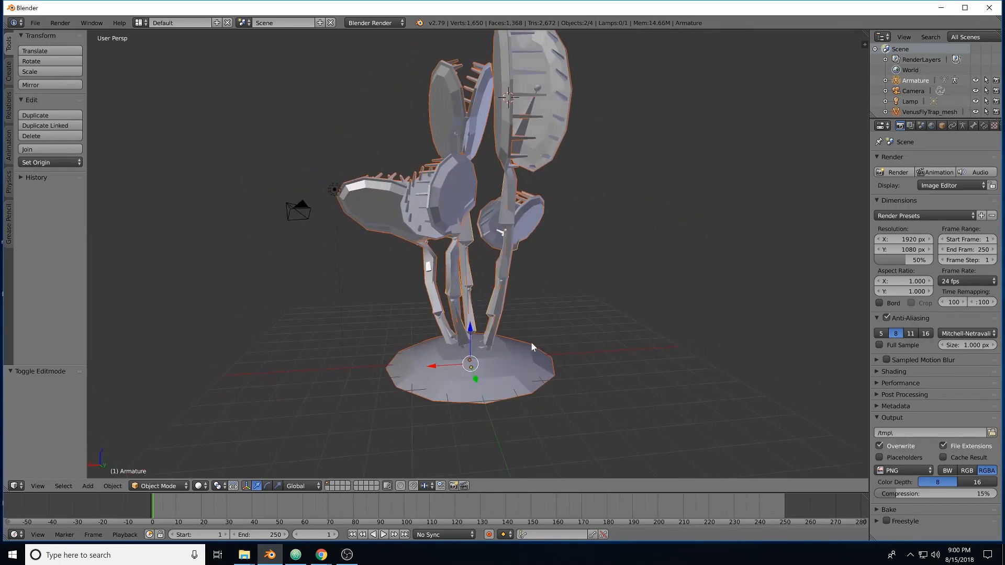
pyautogui.hotkey('ctrl', 'p')
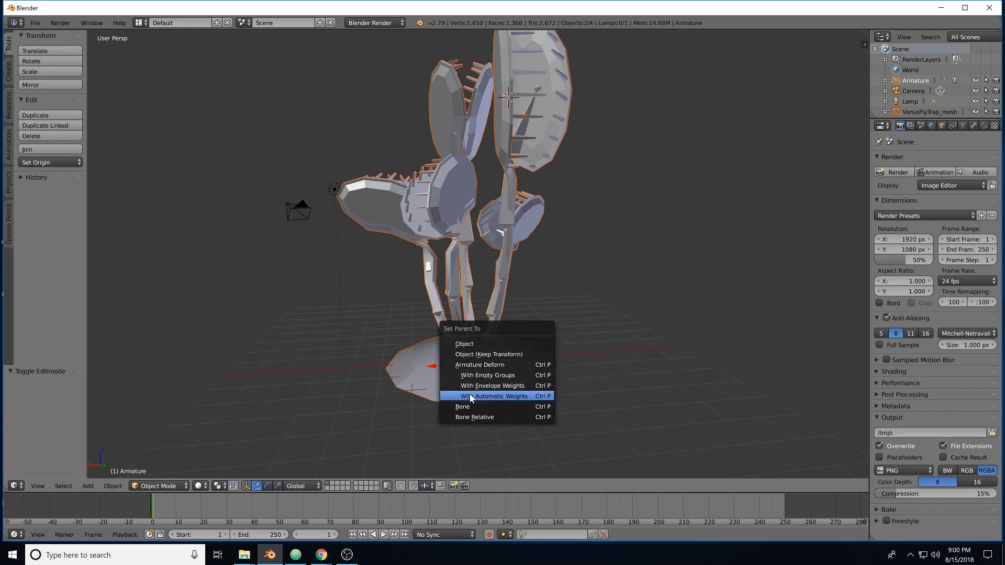
pyautogui.click(522, 395)
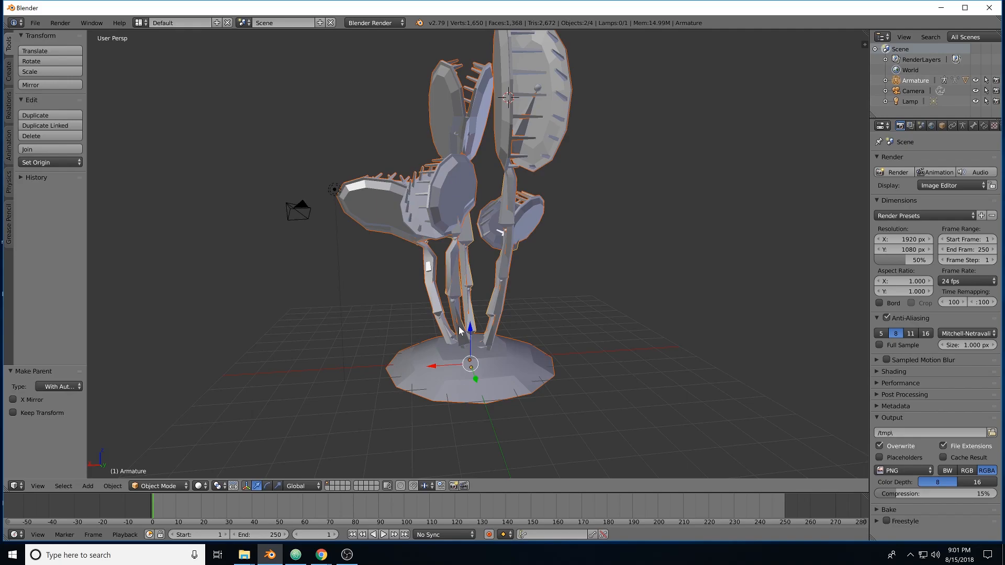
# Select only the armature and switch it to Pose Mode.
pyautogui.moveTo(520, 115)
pyautogui.mouseDown(button='middle')
pyautogui.moveTo(488, 117)
pyautogui.moveTo(526, 124)
pyautogui.mouseUp(button='middle')
pyautogui.rightClick(525, 123)
pyautogui.rightClick(528, 124)
pyautogui.click(542, 78)
pyautogui.click(161, 486)
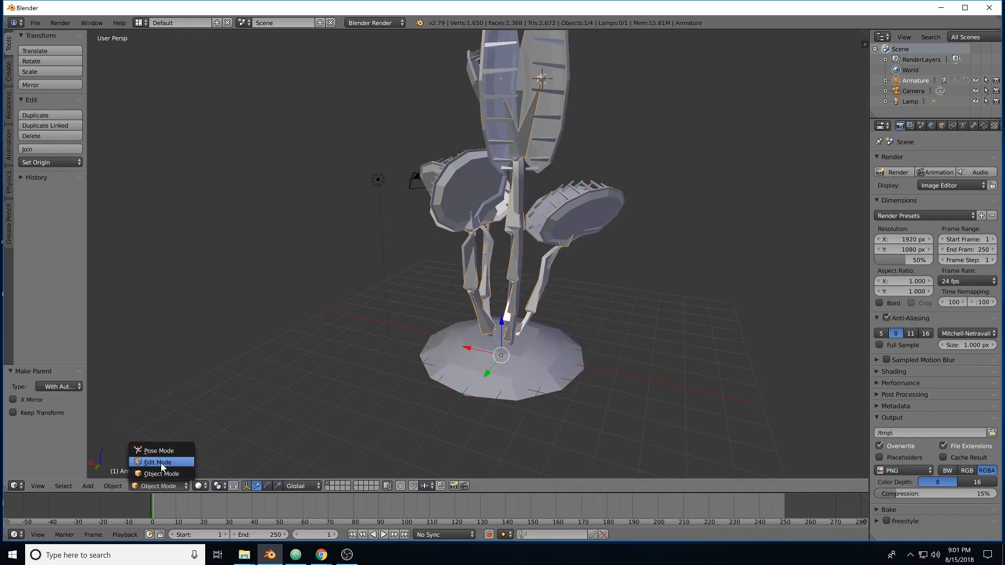
pyautogui.click(159, 450)
# Rotate the bone in one lobe of the tallest trap to test the deformation.
pyautogui.rightClick(525, 133)
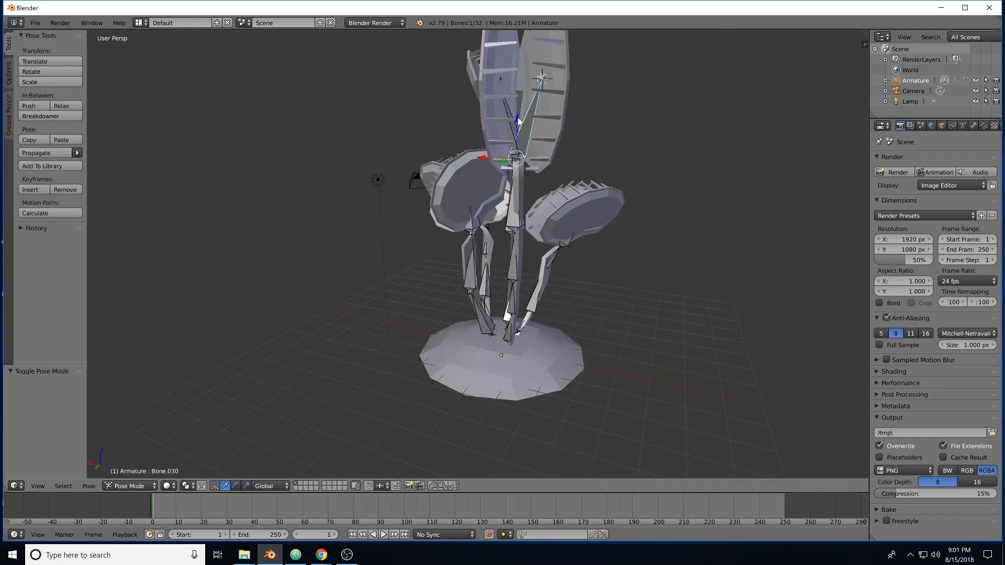
pyautogui.press('r')
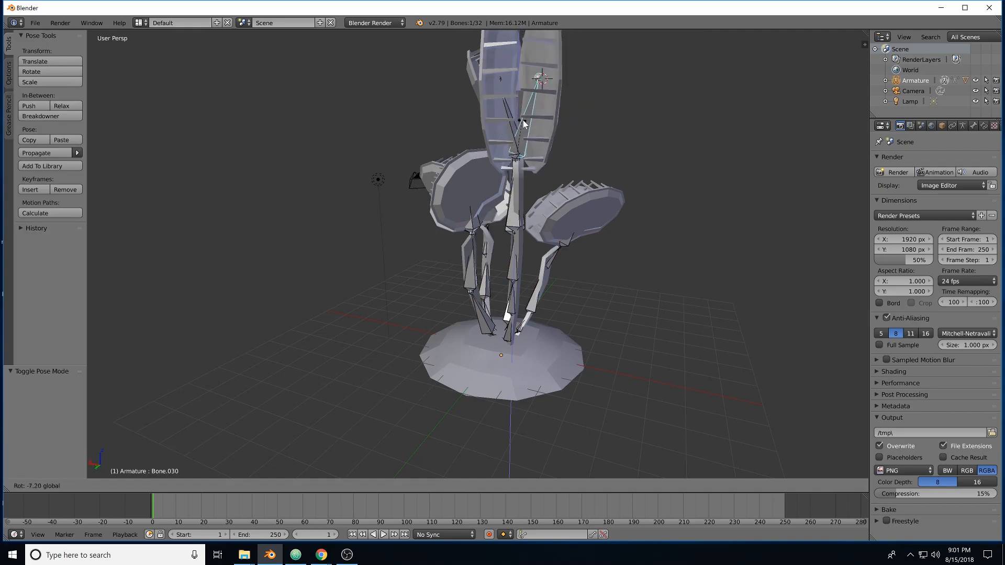
pyautogui.click(529, 120)
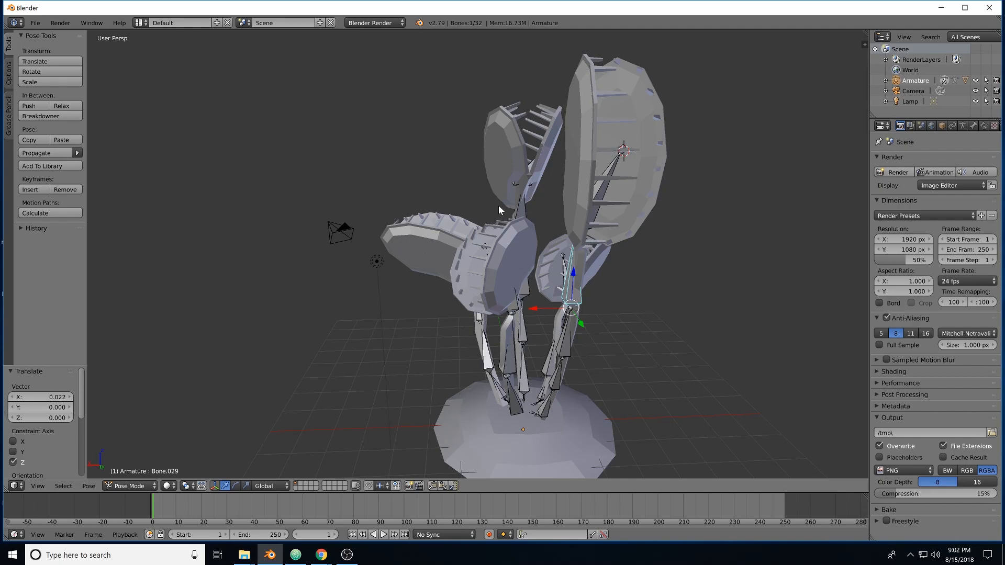
# Try moving a bone in the second-tallest trap, and undo the move.
pyautogui.moveTo(454, 214)
pyautogui.mouseDown(button='middle')
pyautogui.moveTo(564, 210)
pyautogui.moveTo(588, 224)
pyautogui.moveTo(485, 192)
pyautogui.moveTo(464, 225)
pyautogui.mouseUp(button='middle')
pyautogui.rightClick(463, 224)
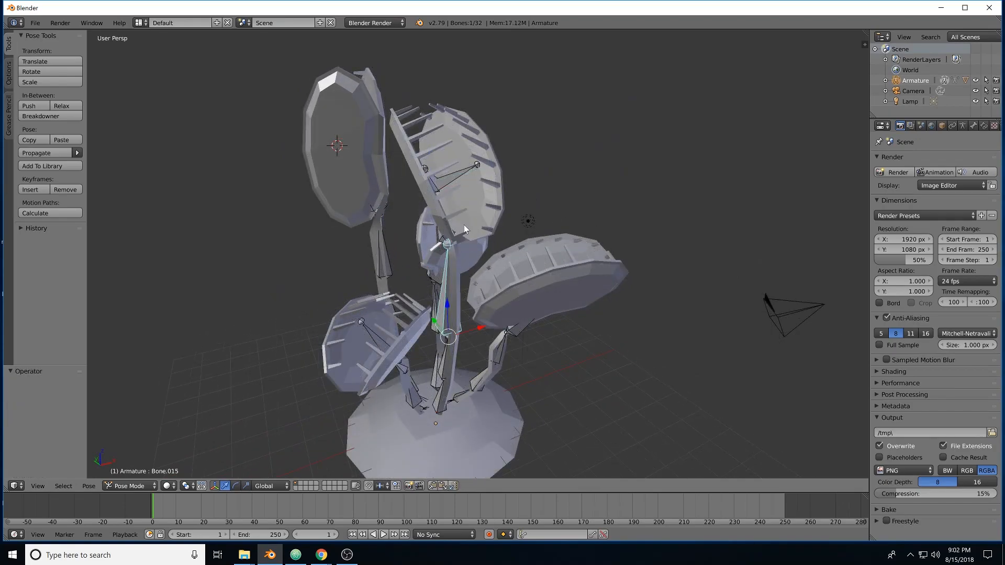
pyautogui.rightClick(457, 174)
pyautogui.moveTo(432, 154); pyautogui.dragTo(429, 171)
pyautogui.hotkey('ctrl', 'z')
# Rotate the upper stem bone below the second-tallest trap in both directions to test how the mesh follows.
pyautogui.moveTo(441, 236); pyautogui.dragTo(443, 275, button='middle')
pyautogui.rightClick(480, 283)
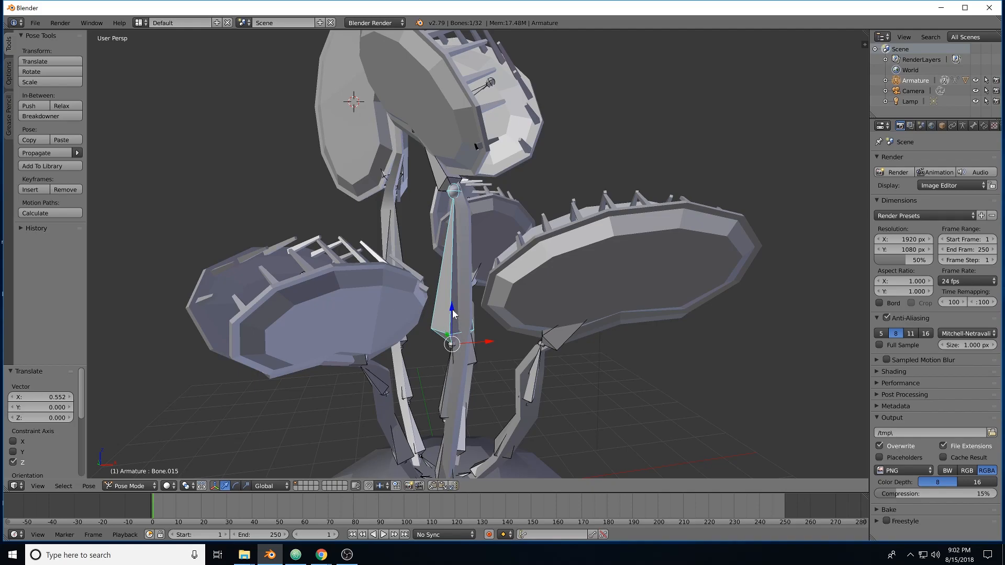
pyautogui.press('r')
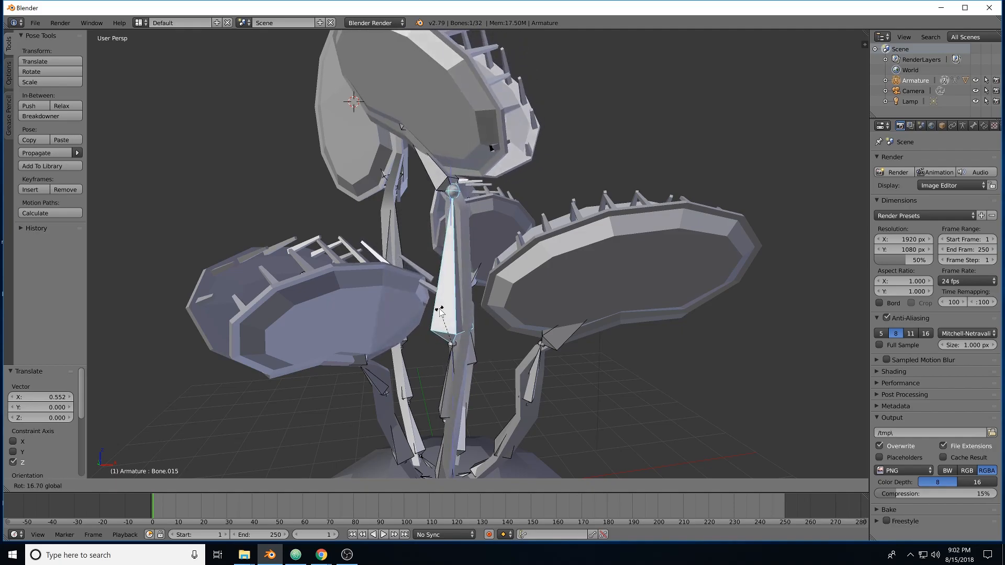
pyautogui.click(446, 306)
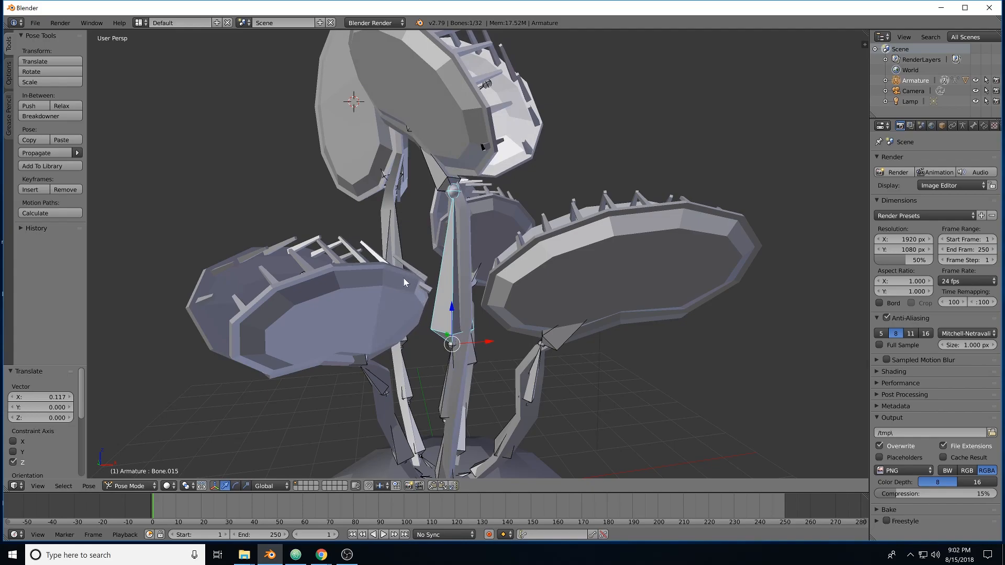
pyautogui.press('r')
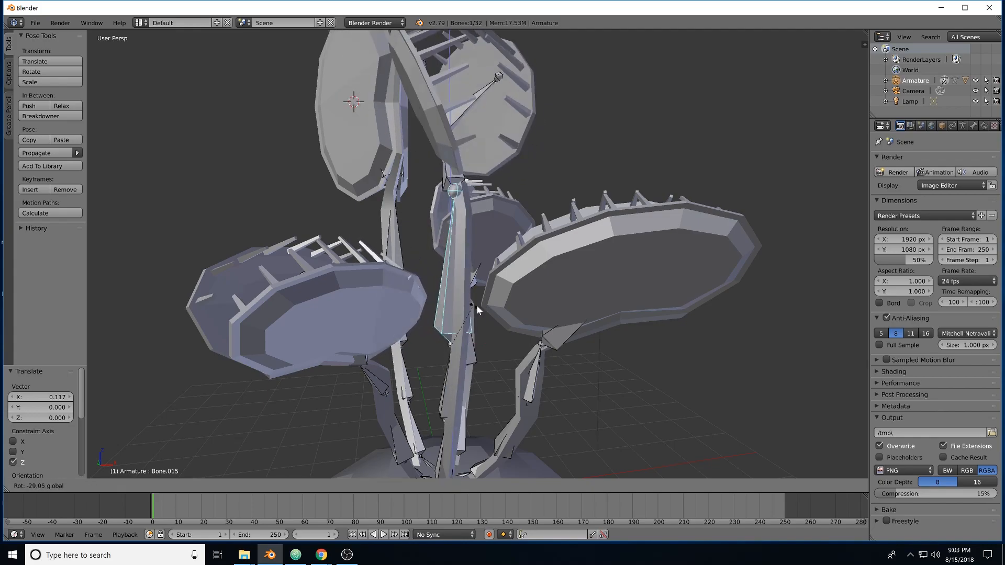
pyautogui.click(469, 306)
pyautogui.scroll(-1, 474, 323)
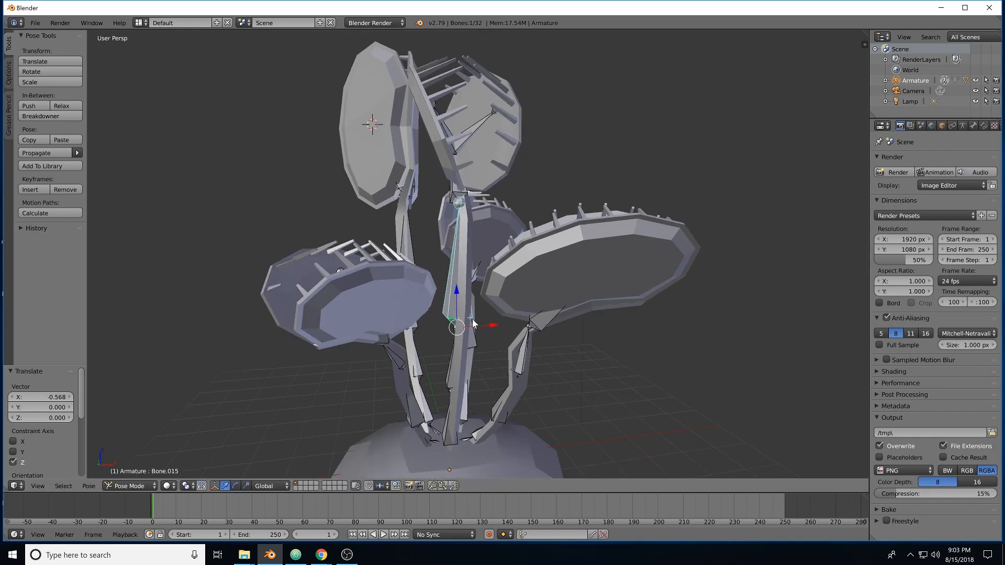
pyautogui.moveTo(470, 253); pyautogui.dragTo(505, 261, button='middle')
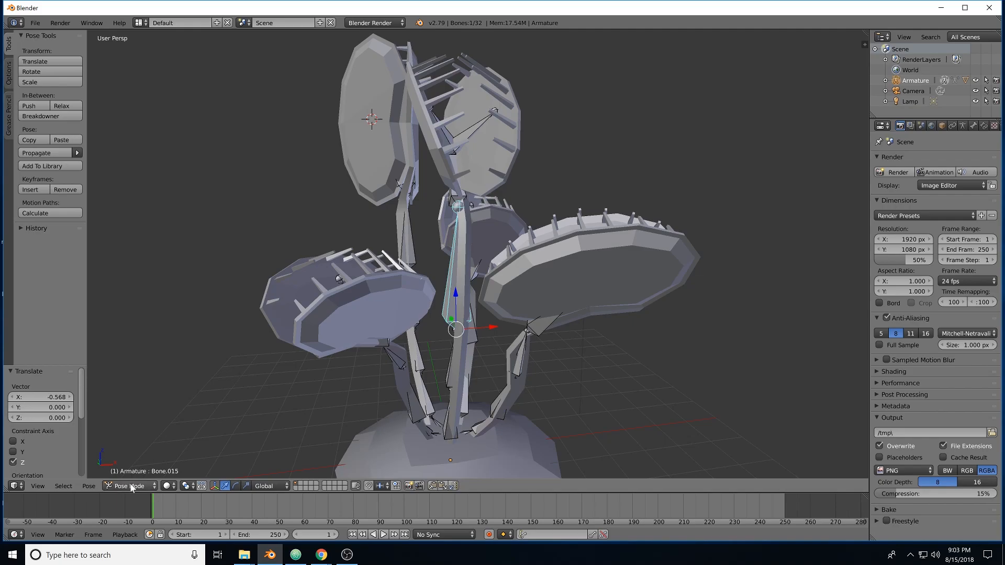
# Switch the Venus flytrap mesh to Weight Paint mode and select the posed upper stem bone to show its weights.
pyautogui.press('a')
pyautogui.press('a')
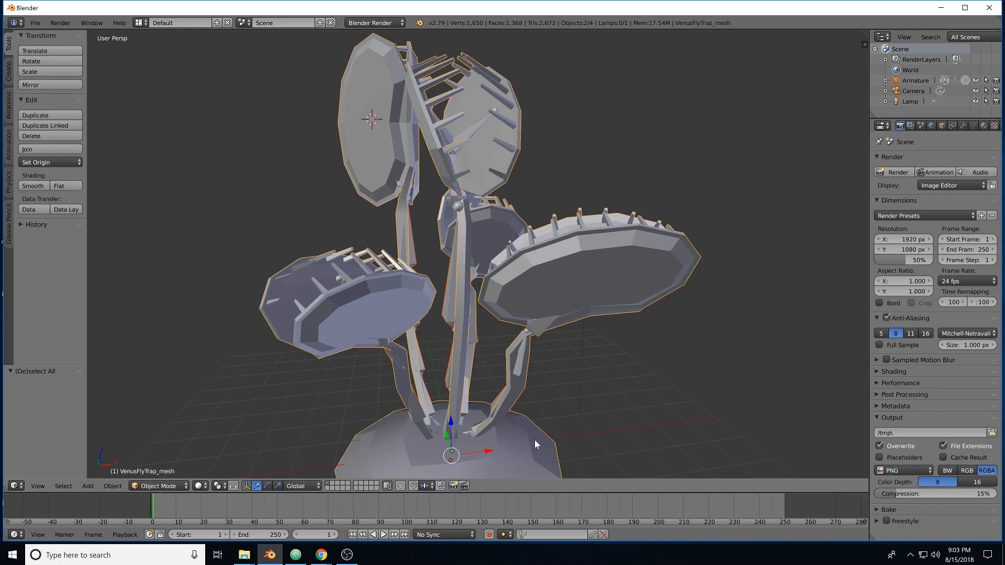
pyautogui.click(168, 485)
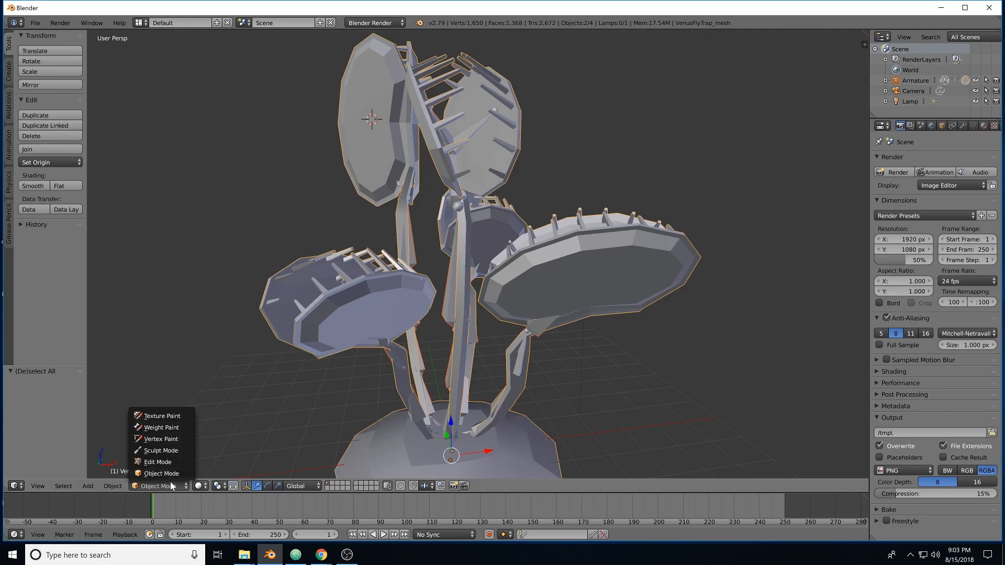
pyautogui.click(160, 428)
pyautogui.moveTo(423, 345)
pyautogui.mouseDown(button='middle')
pyautogui.moveTo(472, 351)
pyautogui.moveTo(422, 372)
pyautogui.moveTo(433, 353)
pyautogui.mouseUp(button='middle')
pyautogui.rightClick(470, 312)
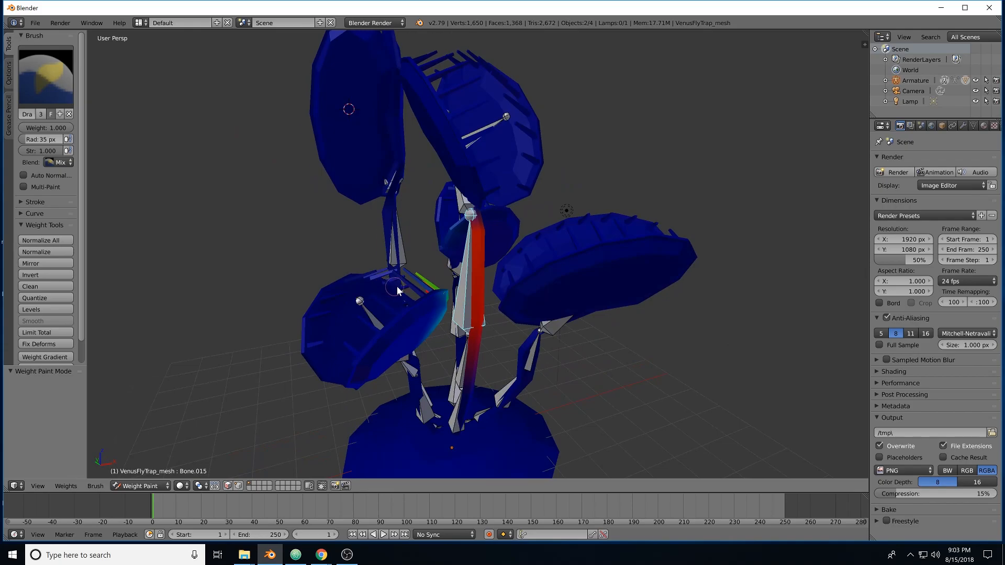
# Use the Subtract brush to remove the upper stem bone's stray weights from the neighbouring traps.
pyautogui.moveTo(393, 286); pyautogui.dragTo(559, 326, button='middle')
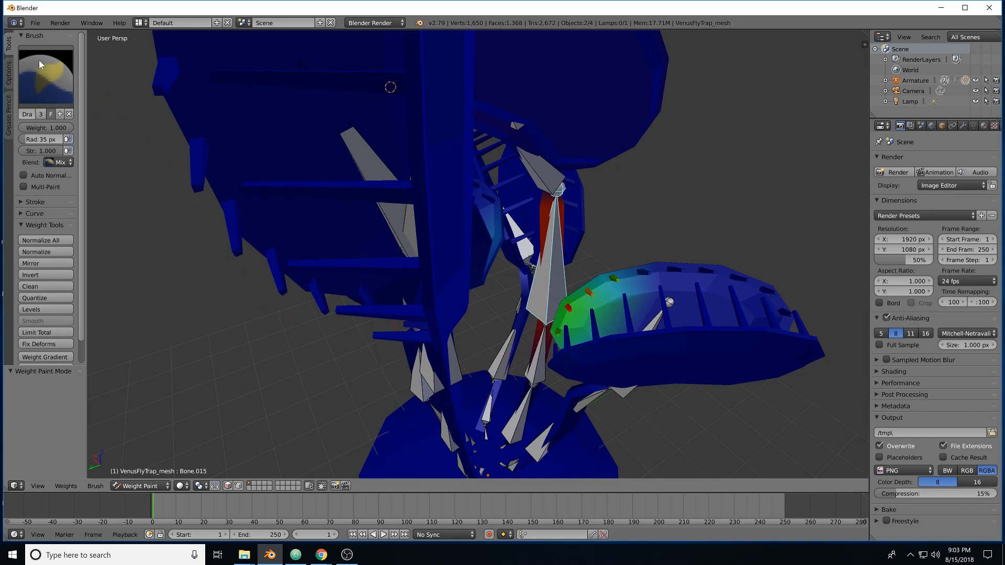
pyautogui.click(48, 73)
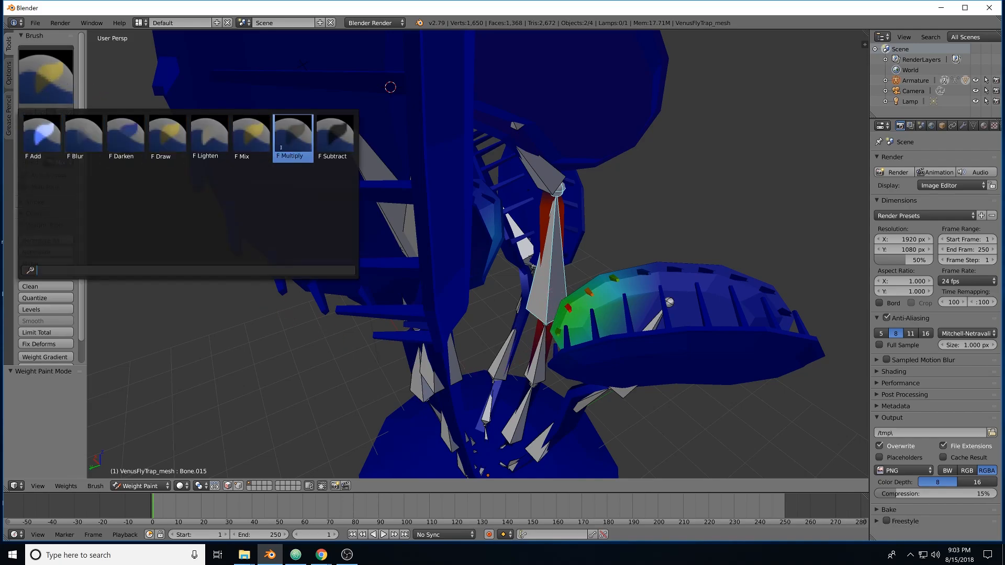
pyautogui.click(325, 142)
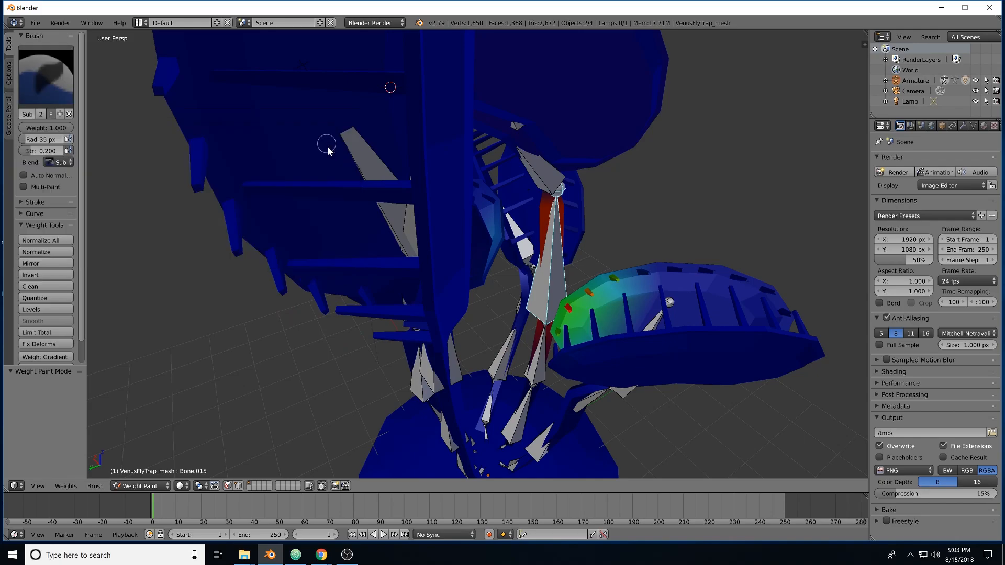
pyautogui.moveTo(651, 314)
pyautogui.mouseDown(button='middle')
pyautogui.moveTo(619, 335)
pyautogui.moveTo(523, 323)
pyautogui.mouseUp(button='middle')
pyautogui.moveTo(512, 304)
pyautogui.mouseDown()
pyautogui.moveTo(520, 312)
pyautogui.moveTo(517, 295)
pyautogui.moveTo(474, 324)
pyautogui.moveTo(503, 303)
pyautogui.moveTo(515, 355)
pyautogui.moveTo(497, 345)
pyautogui.moveTo(471, 366)
pyautogui.moveTo(462, 350)
pyautogui.moveTo(495, 303)
pyautogui.moveTo(456, 352)
pyautogui.moveTo(498, 296)
pyautogui.moveTo(491, 311)
pyautogui.mouseUp()
pyautogui.moveTo(486, 330); pyautogui.dragTo(460, 259, button='middle')
pyautogui.moveTo(461, 259)
pyautogui.mouseDown()
pyautogui.moveTo(427, 346)
pyautogui.moveTo(447, 307)
pyautogui.moveTo(436, 335)
pyautogui.moveTo(414, 362)
pyautogui.moveTo(443, 353)
pyautogui.moveTo(420, 370)
pyautogui.moveTo(444, 278)
pyautogui.moveTo(412, 262)
pyautogui.moveTo(441, 333)
pyautogui.moveTo(431, 308)
pyautogui.mouseUp()
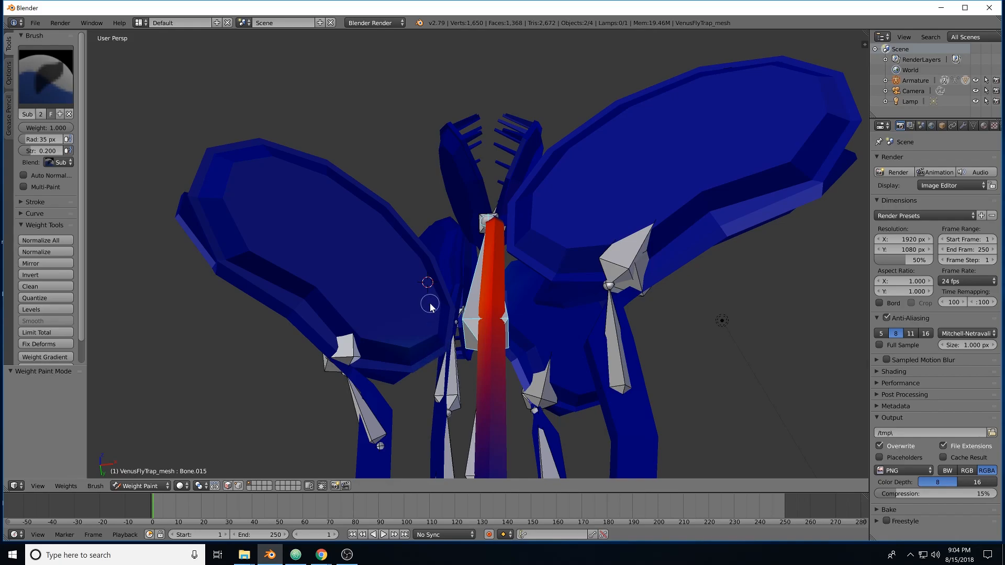
pyautogui.moveTo(419, 327)
pyautogui.mouseDown(button='middle')
pyautogui.moveTo(484, 347)
pyautogui.moveTo(494, 370)
pyautogui.moveTo(482, 376)
pyautogui.mouseUp(button='middle')
pyautogui.moveTo(463, 367); pyautogui.dragTo(460, 364)
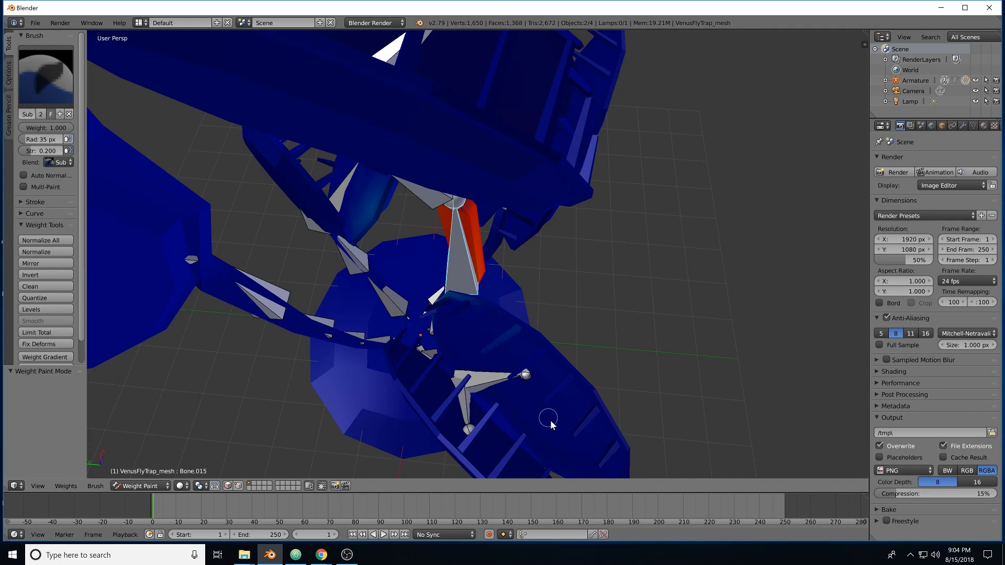
# Examine the weights of the lobe bones in the lower, second-tallest and tallest traps by selecting them one after another.
pyautogui.moveTo(566, 371); pyautogui.dragTo(490, 339, button='middle')
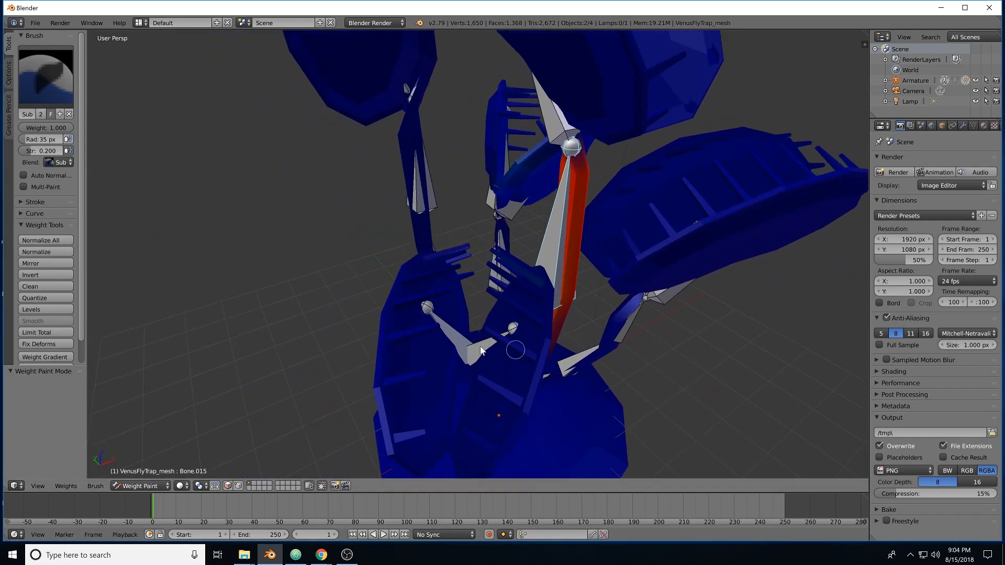
pyautogui.keyDown('ctrl'); pyautogui.rightClick(462, 347); pyautogui.keyUp('ctrl')
pyautogui.scroll(-3, 463, 346)
pyautogui.moveTo(429, 348); pyautogui.dragTo(502, 362, button='middle')
pyautogui.keyDown('ctrl'); pyautogui.rightClick(497, 321); pyautogui.keyUp('ctrl')
pyautogui.rightClick(481, 330)
pyautogui.moveTo(483, 328)
pyautogui.mouseDown(button='middle')
pyautogui.moveTo(446, 325)
pyautogui.moveTo(477, 340)
pyautogui.mouseUp(button='middle')
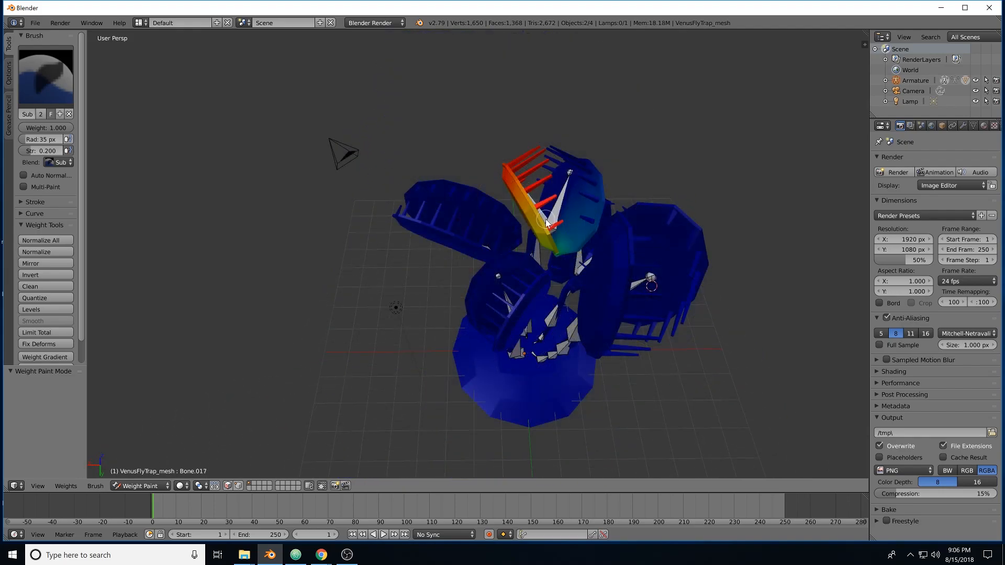
pyautogui.moveTo(563, 231); pyautogui.dragTo(597, 277, button='middle')
pyautogui.rightClick(487, 246)
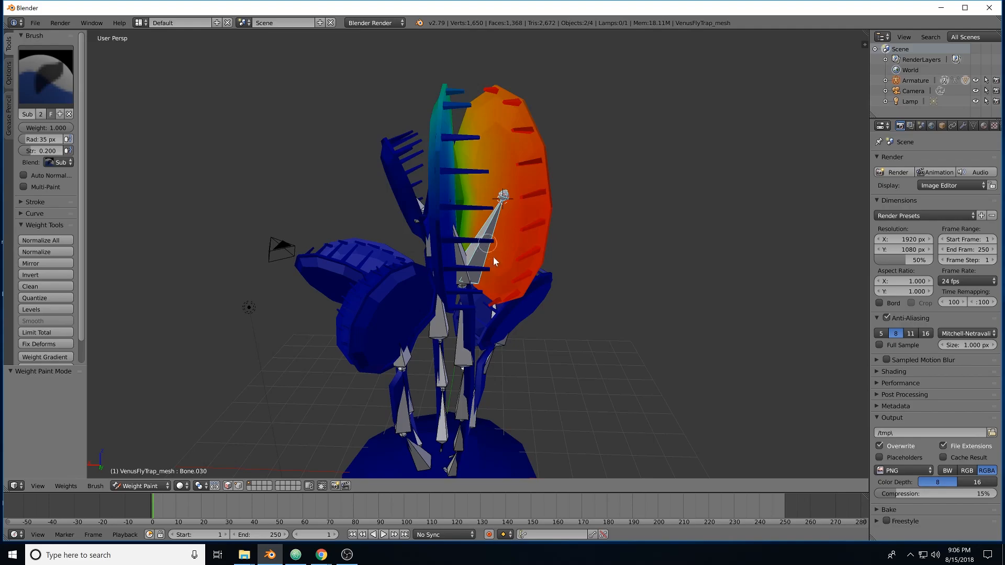
pyautogui.rightClick(463, 255)
# Examine the weights of a smaller trap's lobe bone and of the stem bones beneath the traps.
pyautogui.moveTo(341, 288); pyautogui.dragTo(495, 320, button='middle')
pyautogui.rightClick(472, 348)
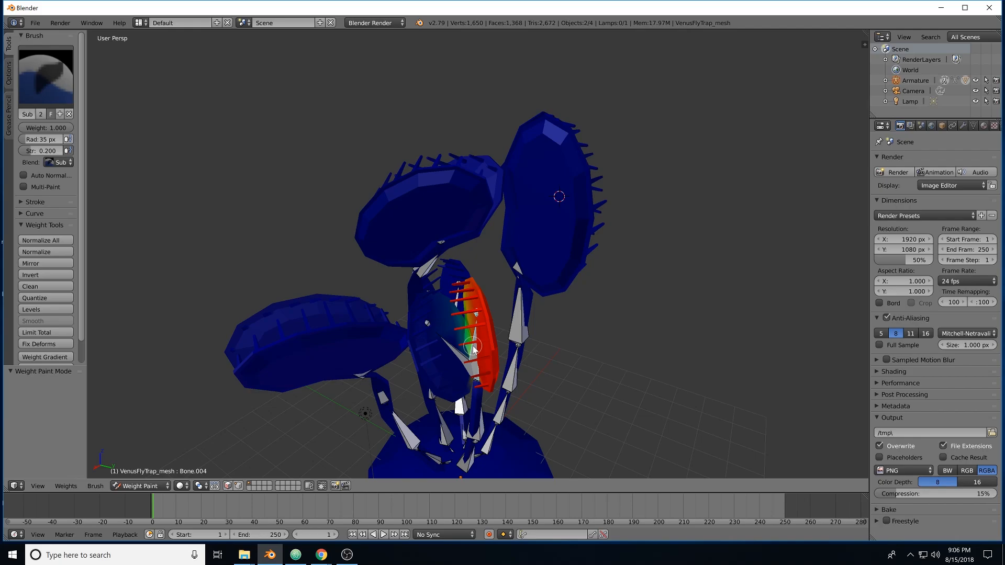
pyautogui.moveTo(489, 314); pyautogui.dragTo(533, 319, button='middle')
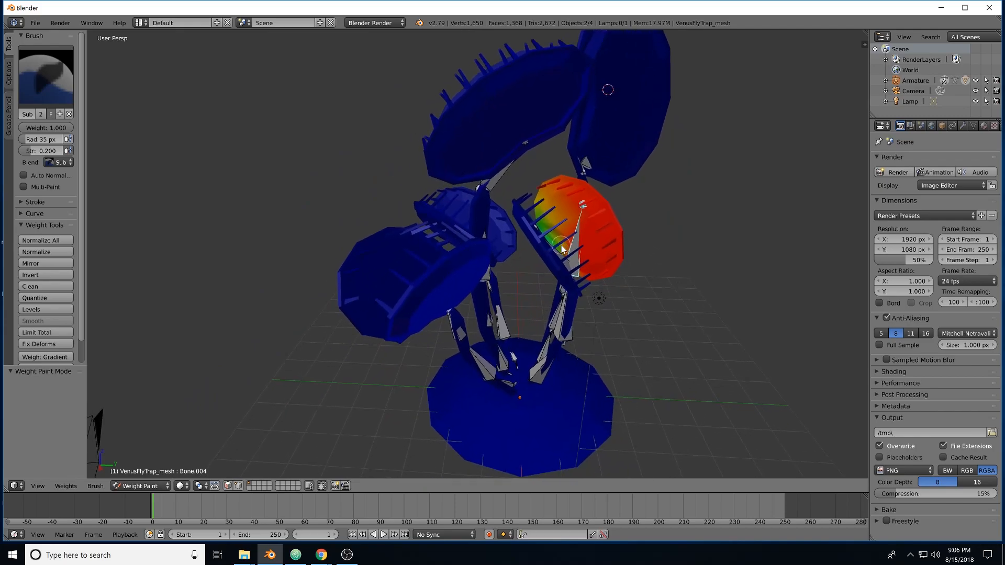
pyautogui.rightClick(562, 329)
pyautogui.moveTo(663, 343); pyautogui.dragTo(518, 337, button='middle')
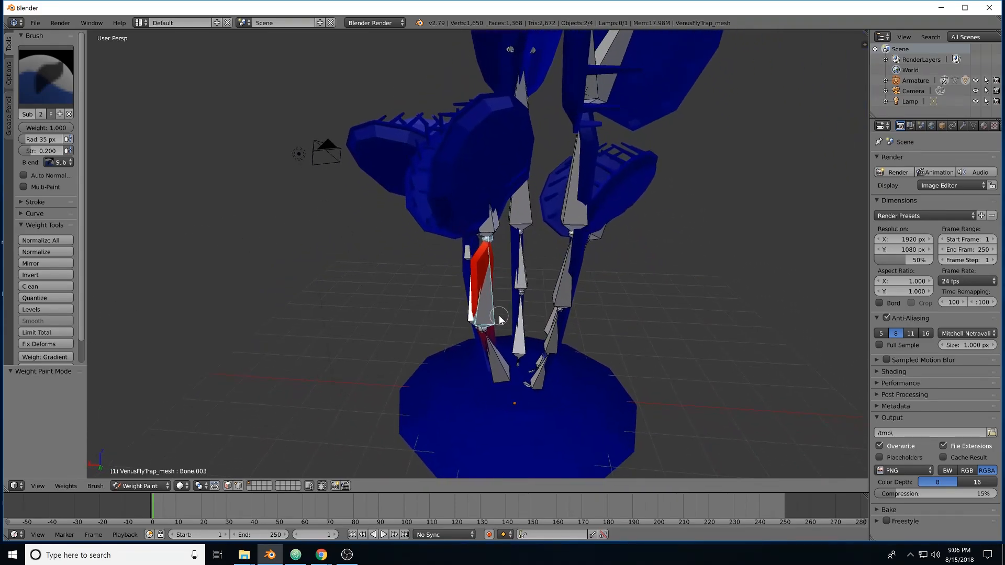
pyautogui.rightClick(522, 341)
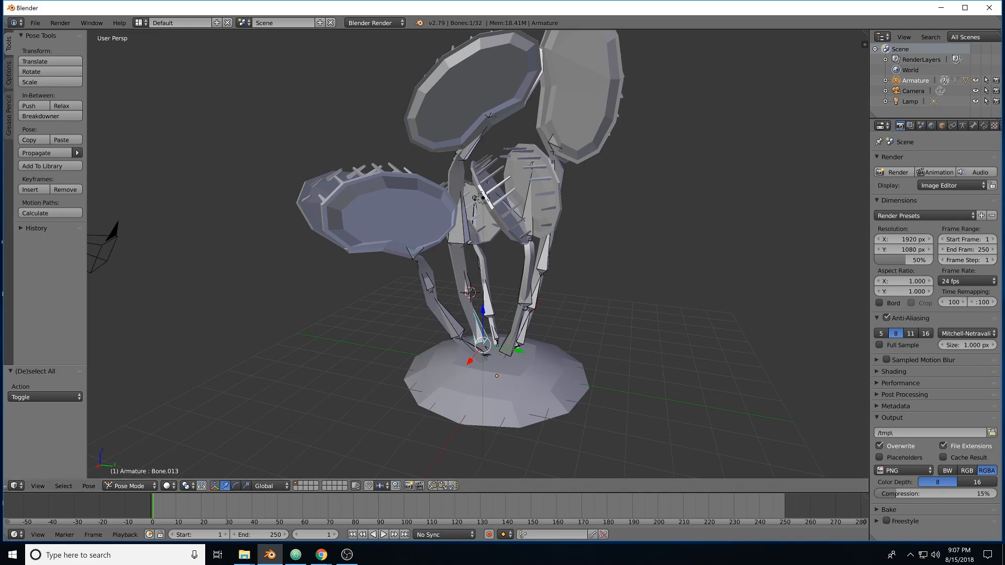
# Split the 3D view horizontally, turn the new lower area into a Dope Sheet, and enlarge the timeline beneath it.
pyautogui.moveTo(5, 486); pyautogui.dragTo(21, 380)
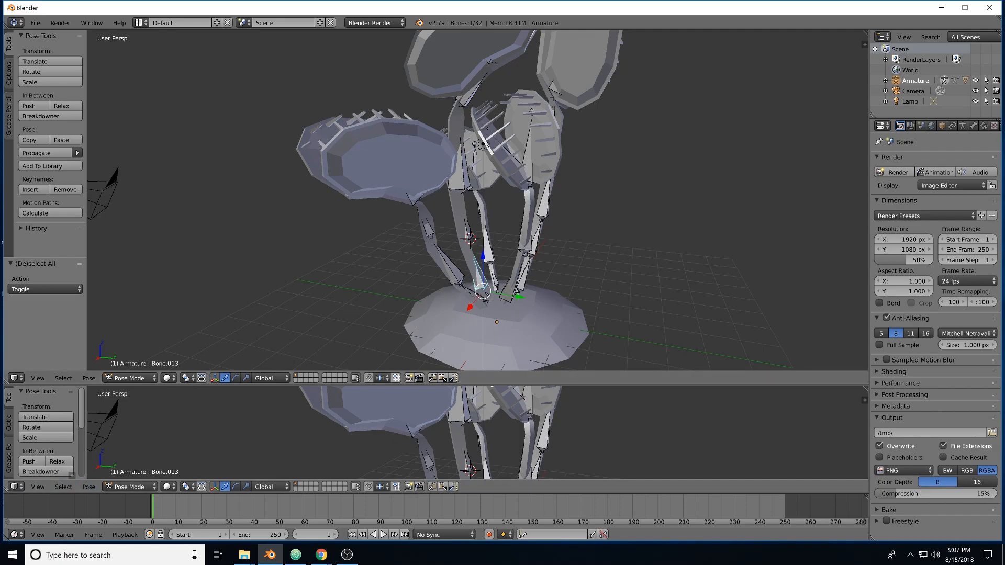
pyautogui.click(16, 487)
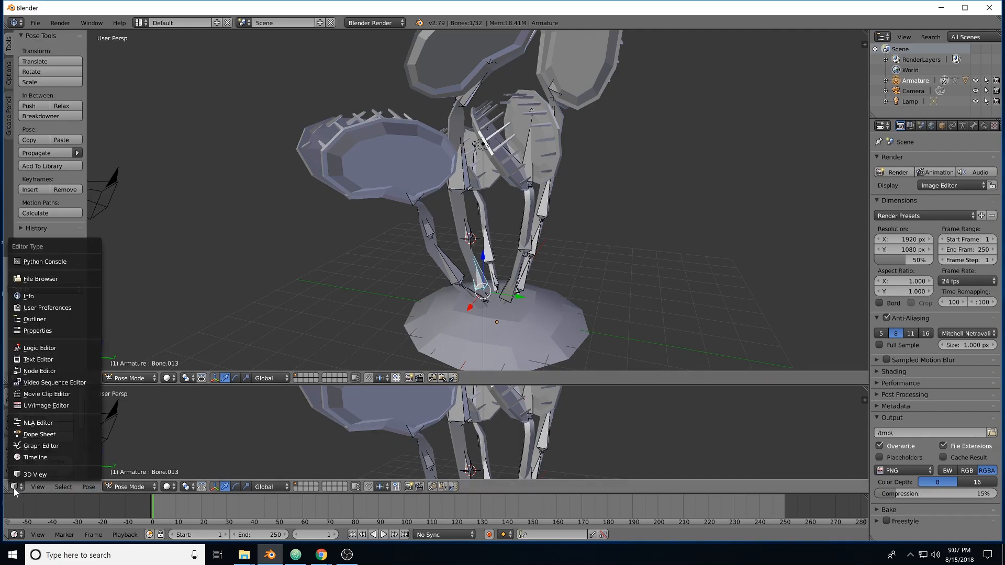
pyautogui.click(24, 438)
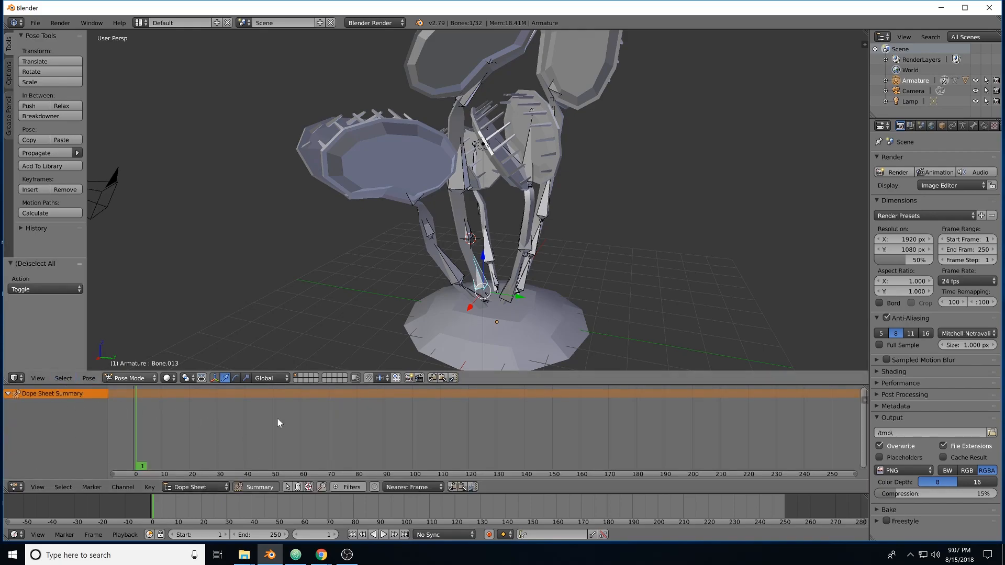
pyautogui.moveTo(485, 495); pyautogui.dragTo(502, 473)
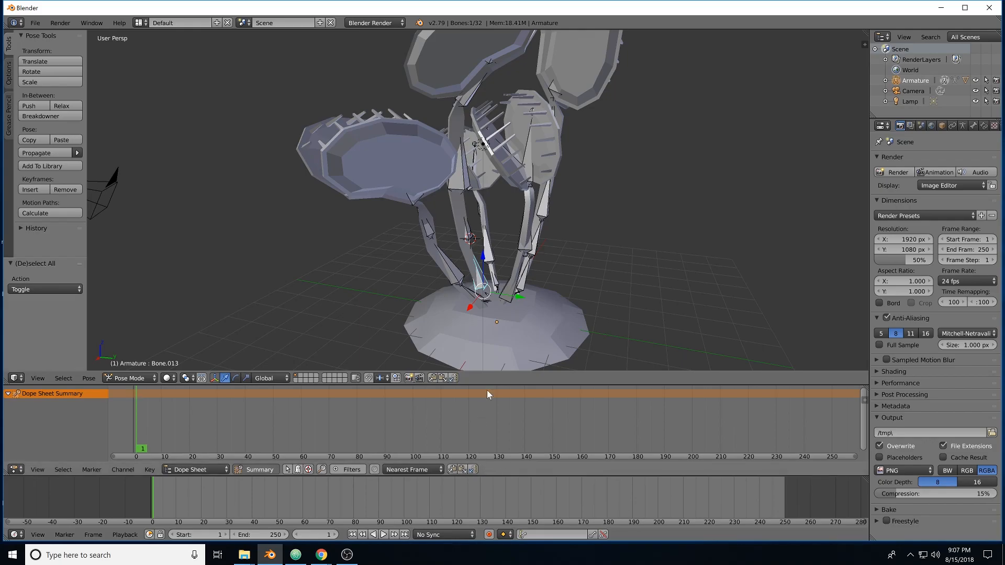
# Clear the rotation of all armature bones and insert a LocRotScale keyframe for them at frame 1.
pyautogui.scroll(-3, 480, 174)
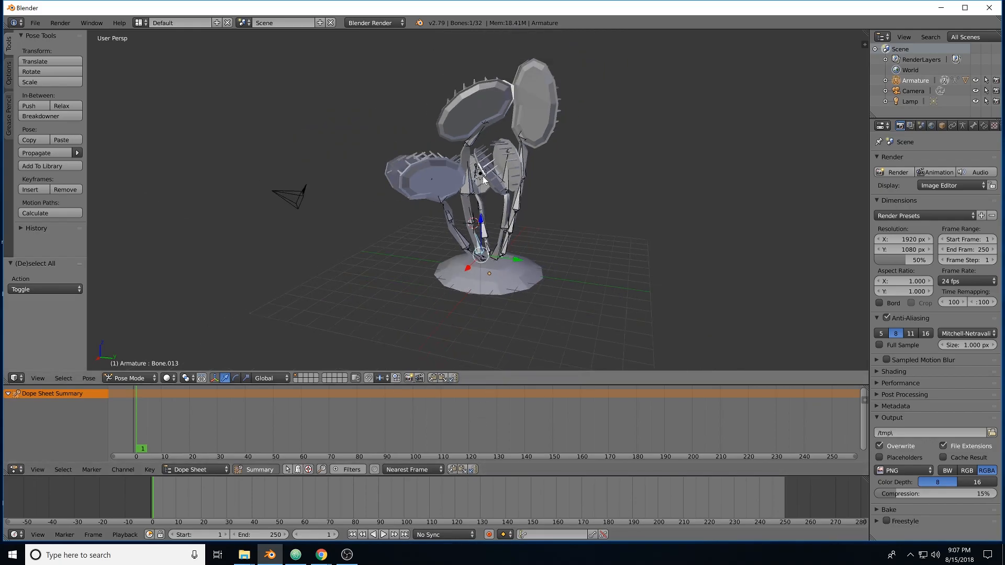
pyautogui.scroll(6, 487, 184)
pyautogui.moveTo(467, 184); pyautogui.dragTo(498, 203, button='middle')
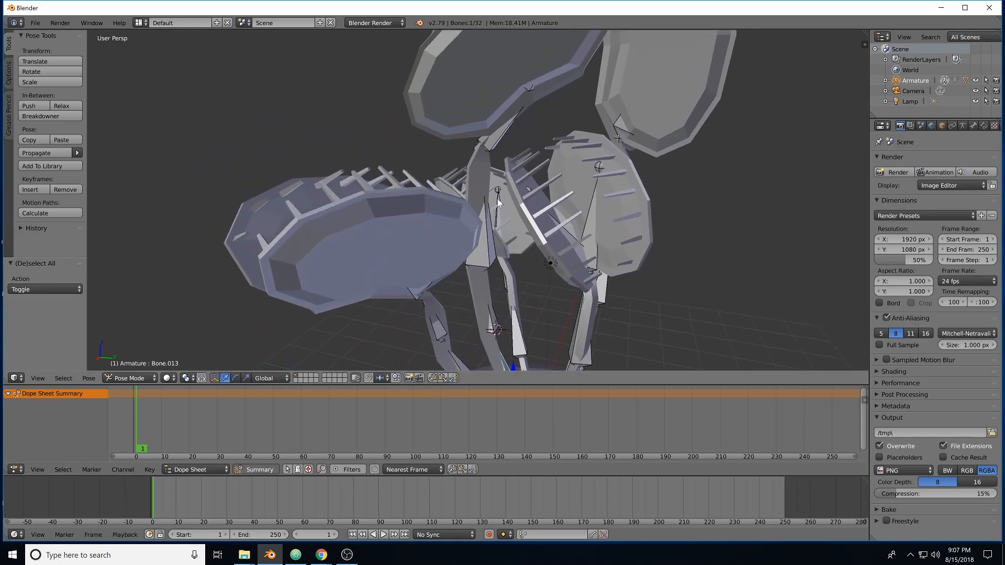
pyautogui.scroll(-3, 366, 141)
pyautogui.moveTo(344, 150); pyautogui.dragTo(403, 152, button='middle')
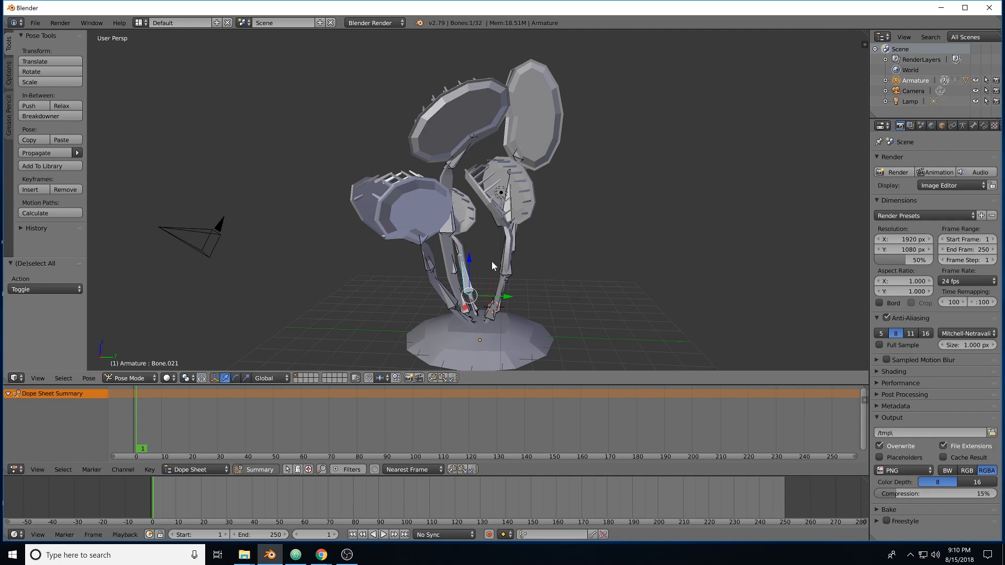
pyautogui.press('a')
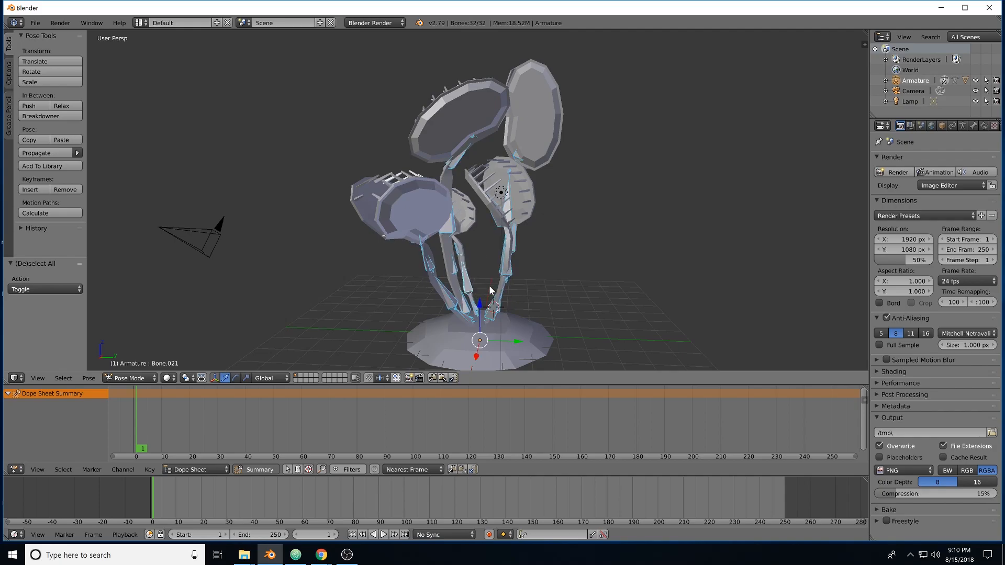
pyautogui.hotkey('alt', 'r')
pyautogui.moveTo(491, 291); pyautogui.dragTo(525, 248, button='middle')
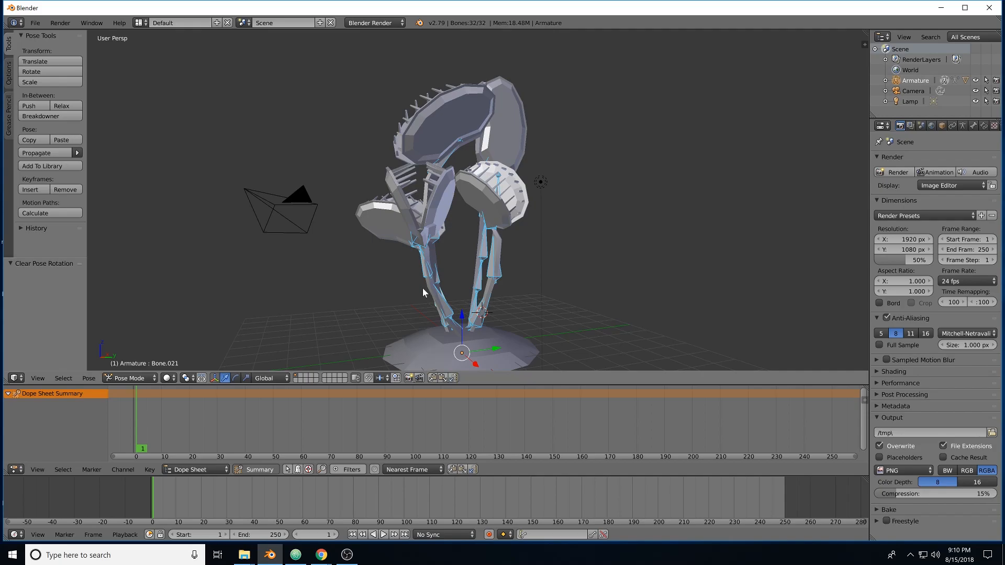
pyautogui.press('i')
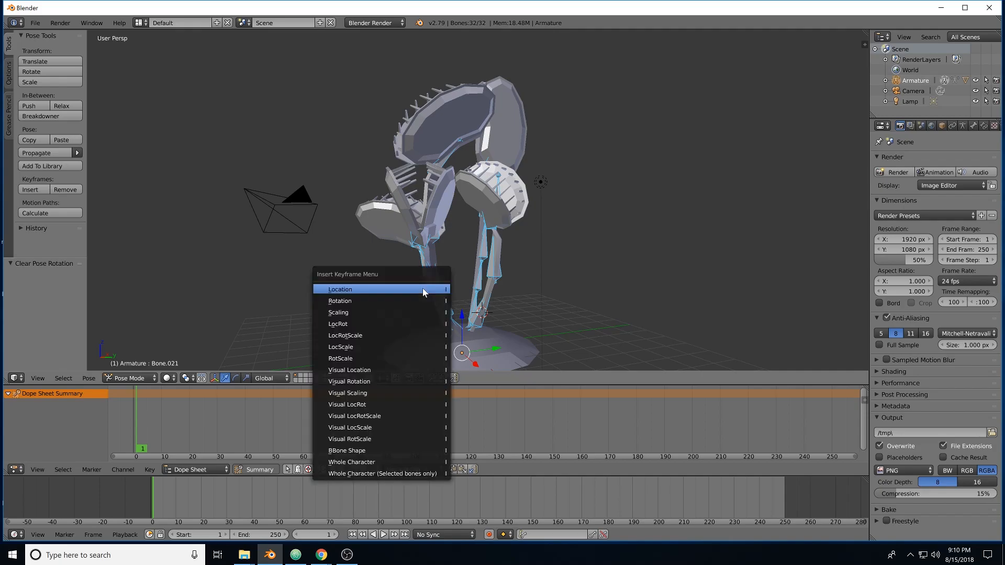
pyautogui.click(323, 334)
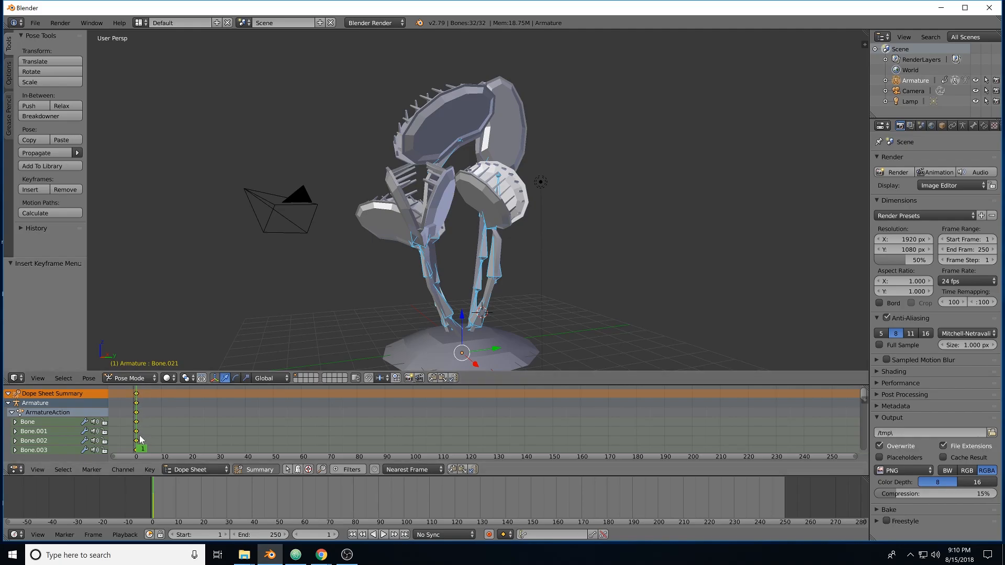
# Go to frame 35, rotate the stem base bone Bone.002 about 10° around the global Y axis, and shift it about -0.065 along X.
pyautogui.click(239, 500)
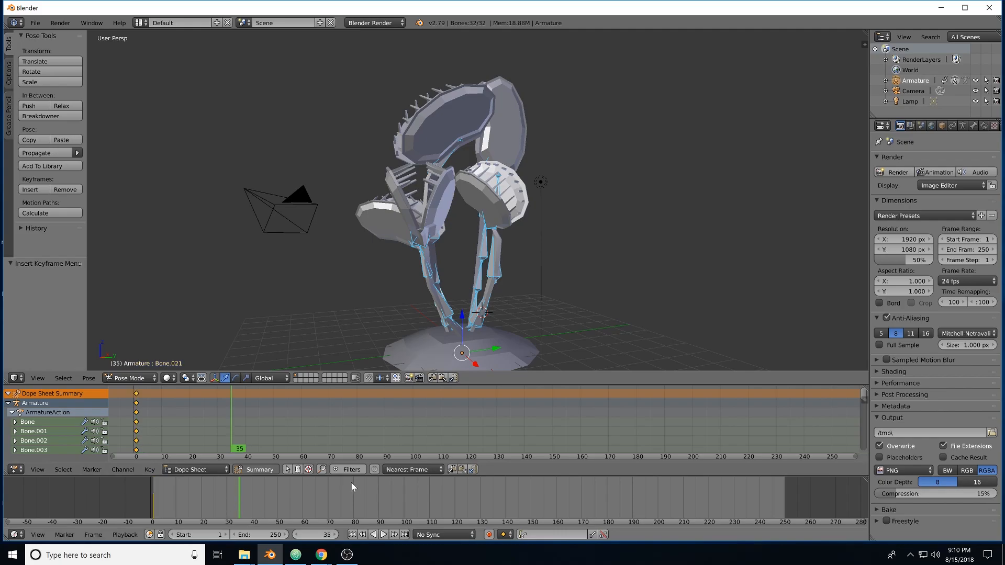
pyautogui.moveTo(468, 277); pyautogui.dragTo(481, 293, button='middle')
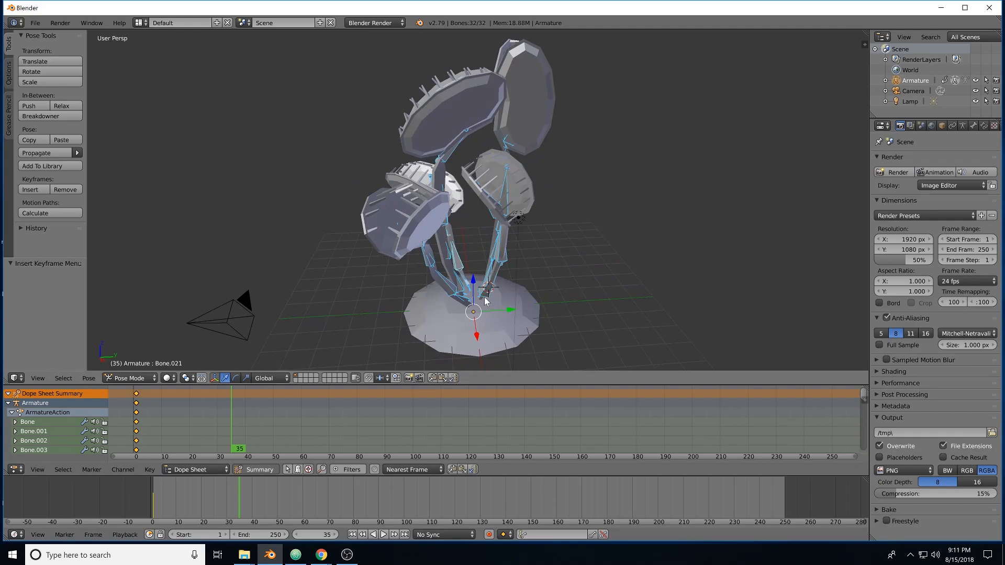
pyautogui.rightClick(487, 297)
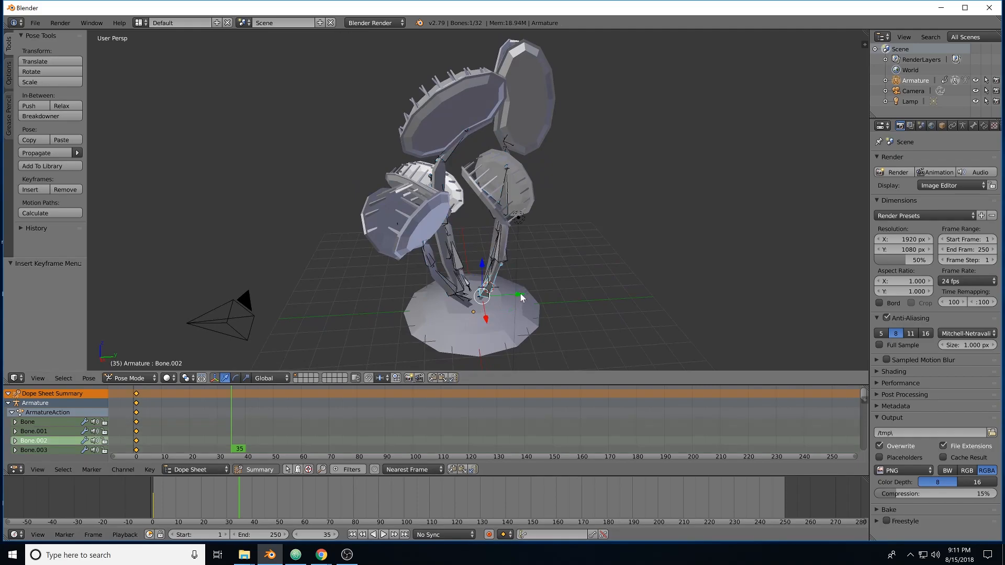
pyautogui.press('r')
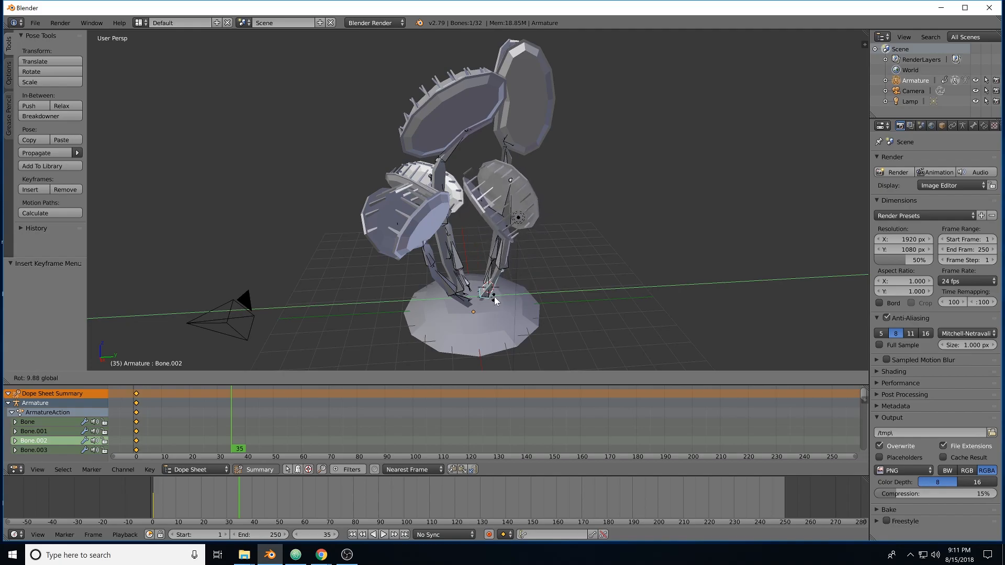
pyautogui.click(495, 301)
pyautogui.rightClick(489, 303)
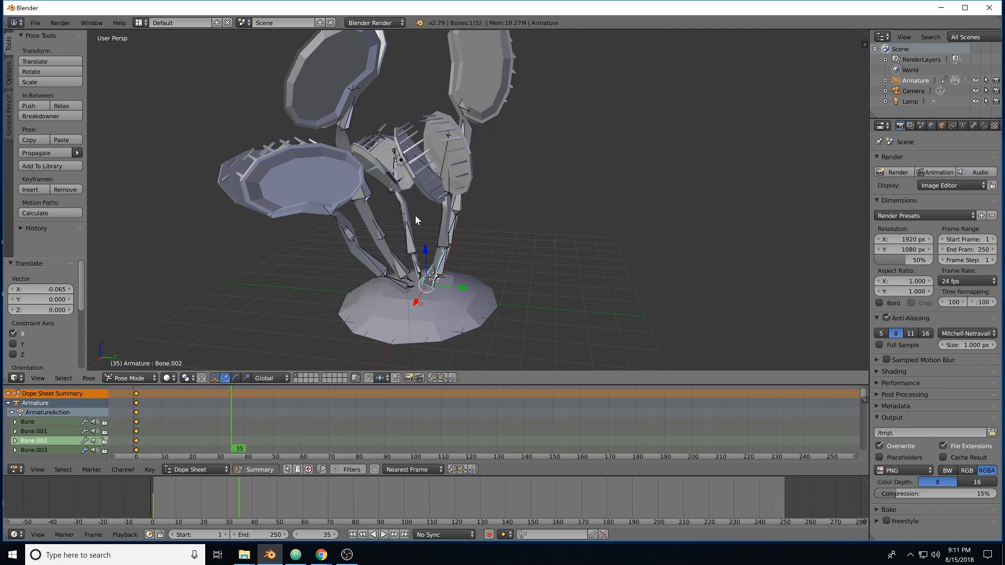
# Select all bones and insert a LocRotScale keyframe for the new pose at frame 35.
pyautogui.keyDown('shift'); pyautogui.moveTo(423, 216); pyautogui.dragTo(479, 243, button='middle'); pyautogui.keyUp('shift')
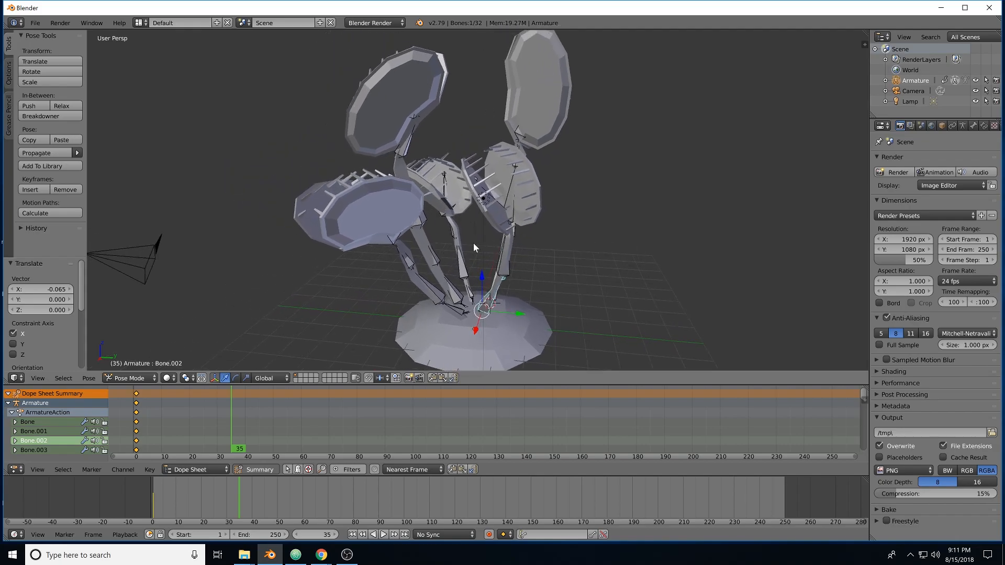
pyautogui.press('a')
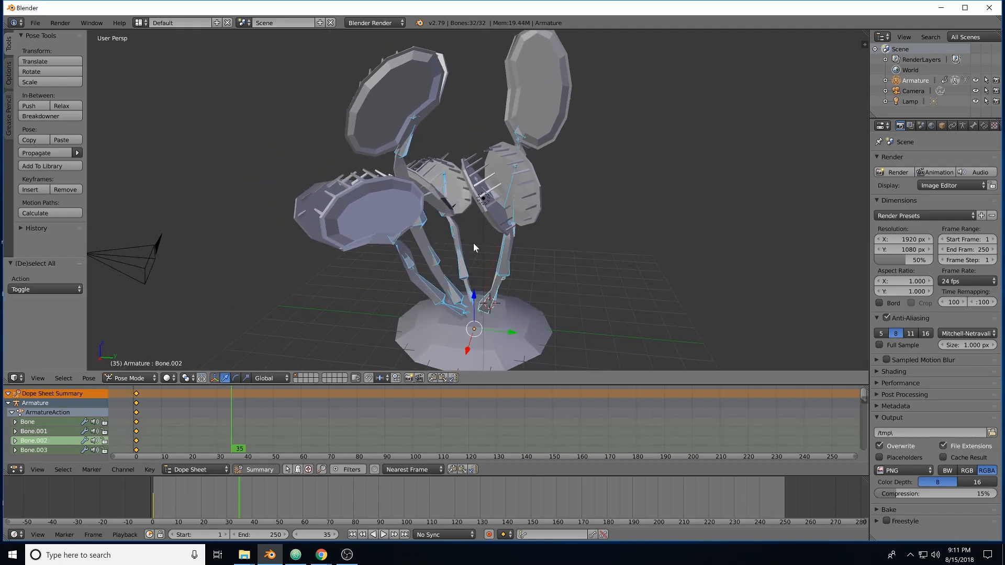
pyautogui.press('i')
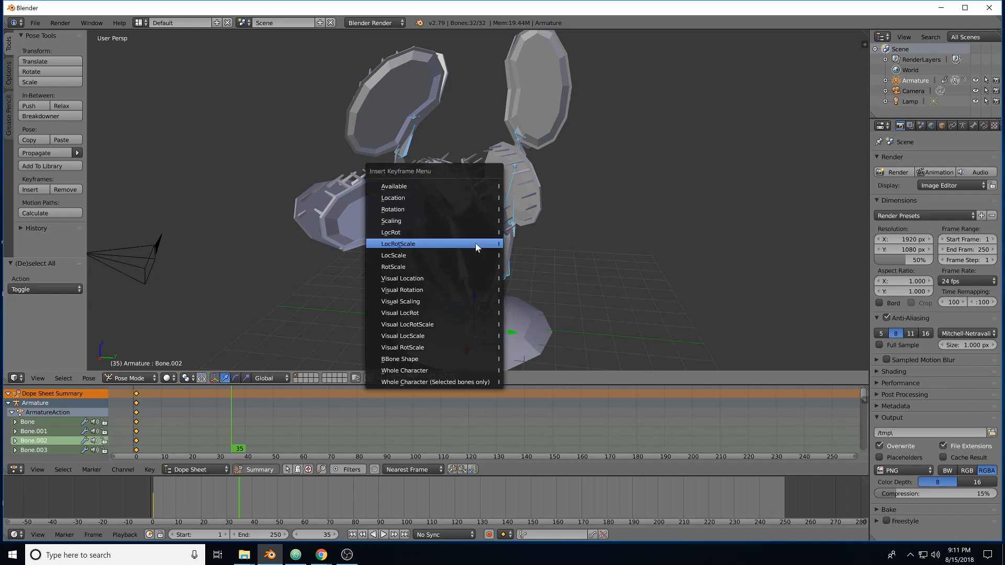
pyautogui.click(400, 244)
# Go to frame 90 and rotate the stem bone Bone.021 slightly around the global X axis.
pyautogui.click(386, 434)
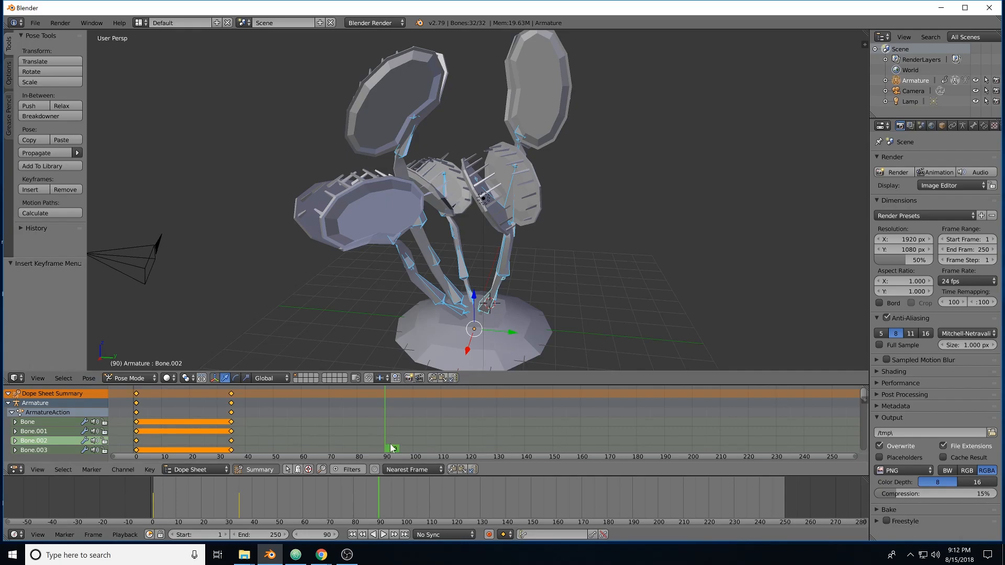
pyautogui.rightClick(468, 283)
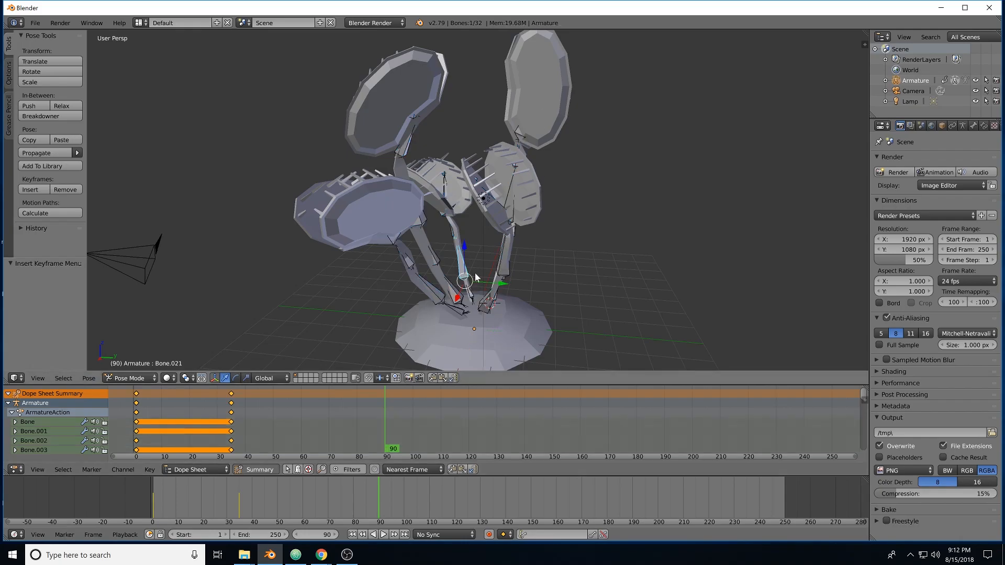
pyautogui.moveTo(491, 252); pyautogui.dragTo(478, 293, button='middle')
pyautogui.press('r')
pyautogui.press('x')
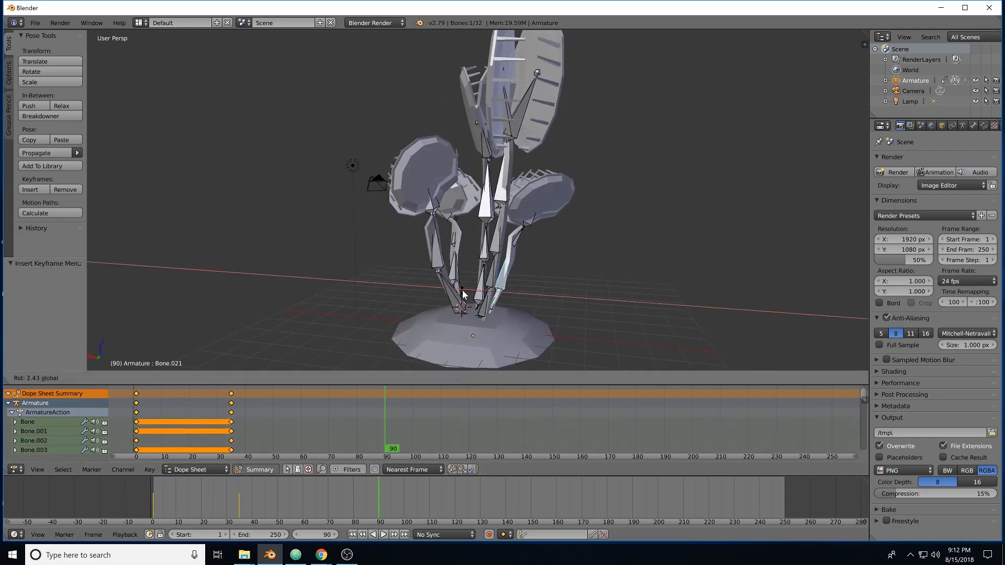
pyautogui.click(479, 292)
# Shift a lower stem bone slightly along the Y axis for the frame 90 pose.
pyautogui.moveTo(478, 292); pyautogui.dragTo(511, 287, button='middle')
pyautogui.moveTo(502, 298); pyautogui.dragTo(495, 296)
pyautogui.moveTo(463, 151)
pyautogui.mouseDown(button='middle')
pyautogui.moveTo(461, 210)
pyautogui.moveTo(462, 159)
pyautogui.mouseUp(button='middle')
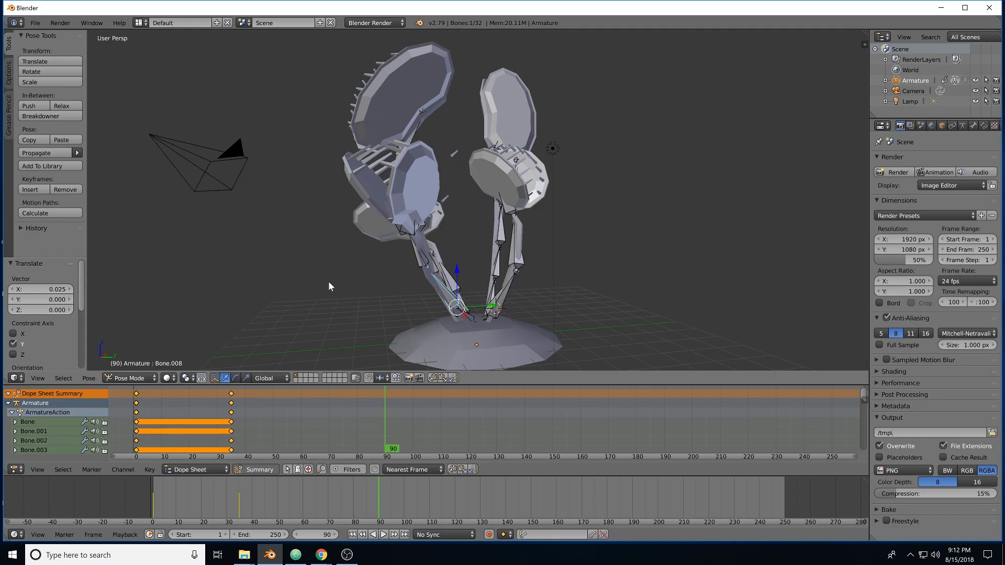
# Select all bones of the armature and insert a LocRotScale keyframe for the pose at frame 90.
pyautogui.moveTo(338, 281); pyautogui.dragTo(424, 241, button='middle')
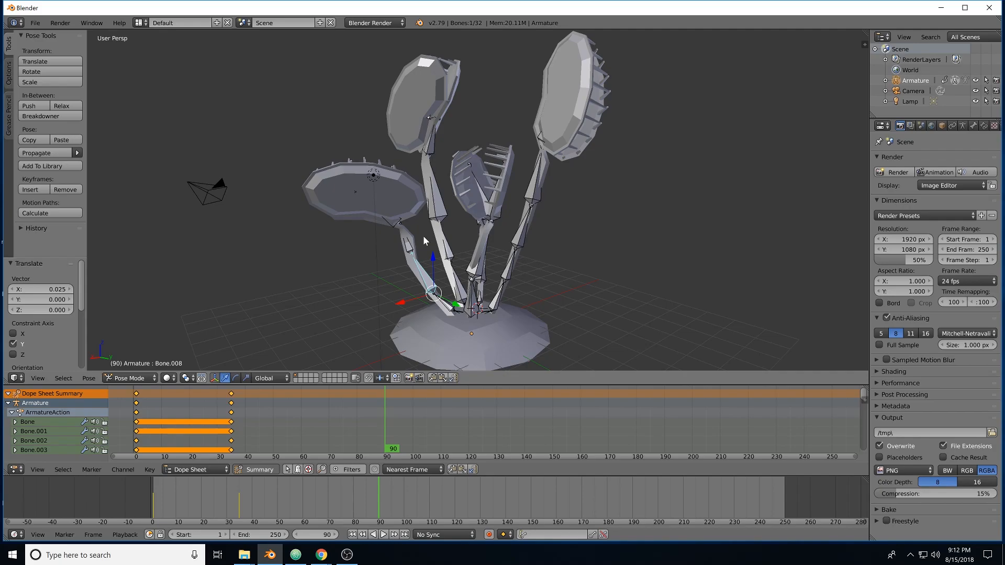
pyautogui.press('a')
pyautogui.press('a')
pyautogui.press('i')
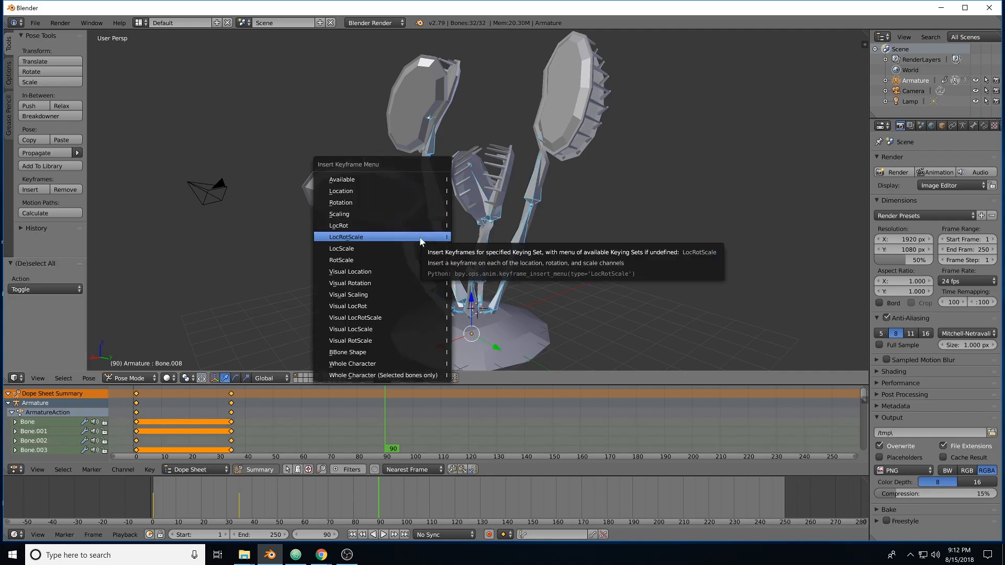
pyautogui.click(422, 238)
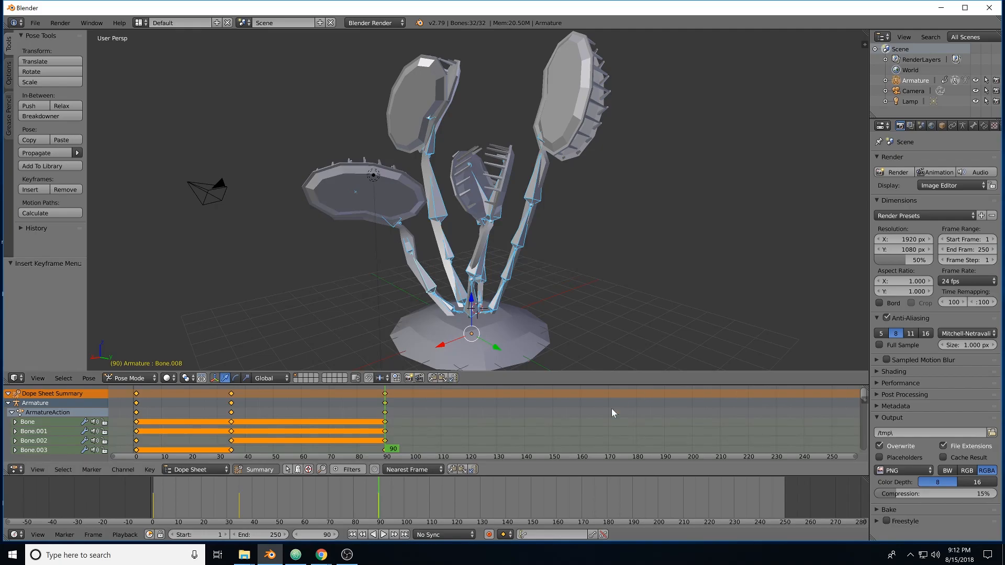
# Go to frame 180 and rotate the tall flytrap's stem bone Bone.028 around the global Y axis.
pyautogui.click(637, 422)
pyautogui.moveTo(578, 363); pyautogui.dragTo(550, 251, button='middle')
pyautogui.rightClick(497, 254)
pyautogui.press('r')
pyautogui.press('y')
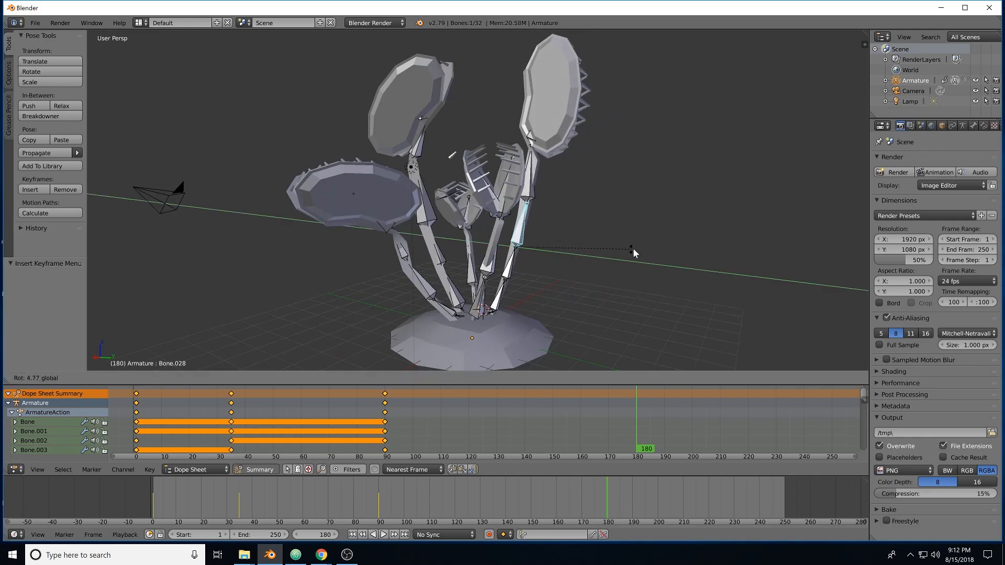
pyautogui.click(687, 212)
# Select all bones and insert a LocRotScale keyframe for the pose at frame 180.
pyautogui.moveTo(680, 214); pyautogui.dragTo(594, 221, button='middle')
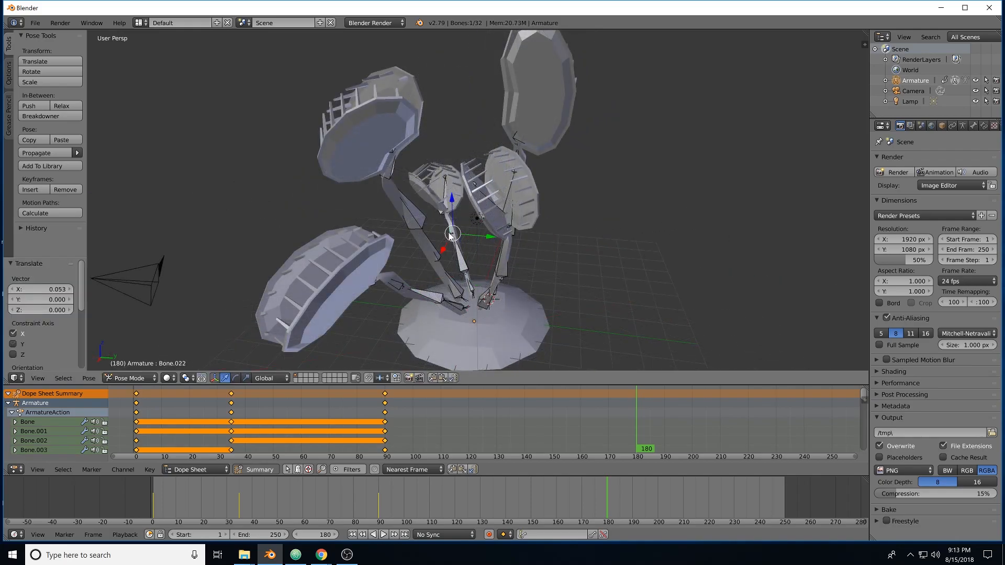
pyautogui.press('a')
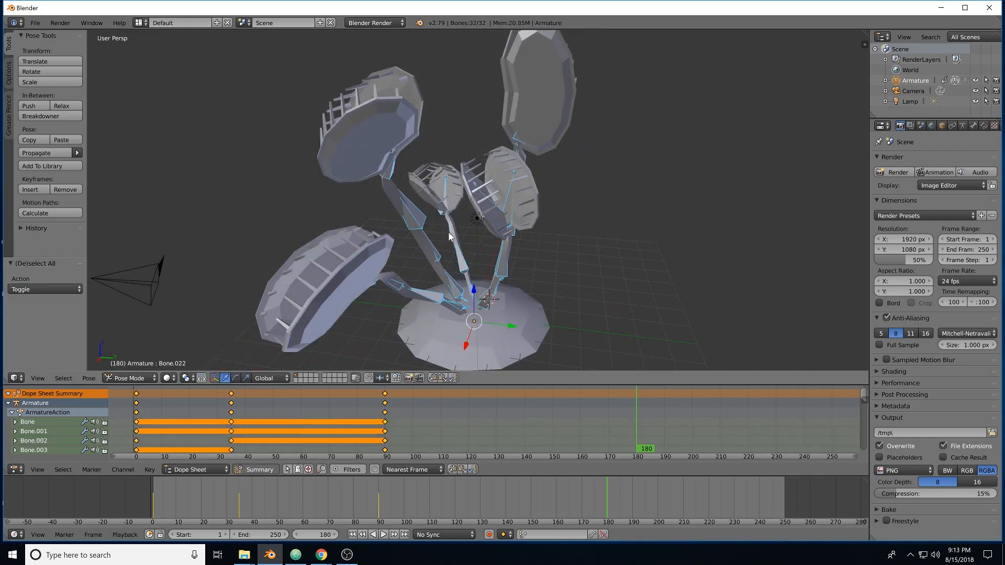
pyautogui.press('i')
pyautogui.click(420, 237)
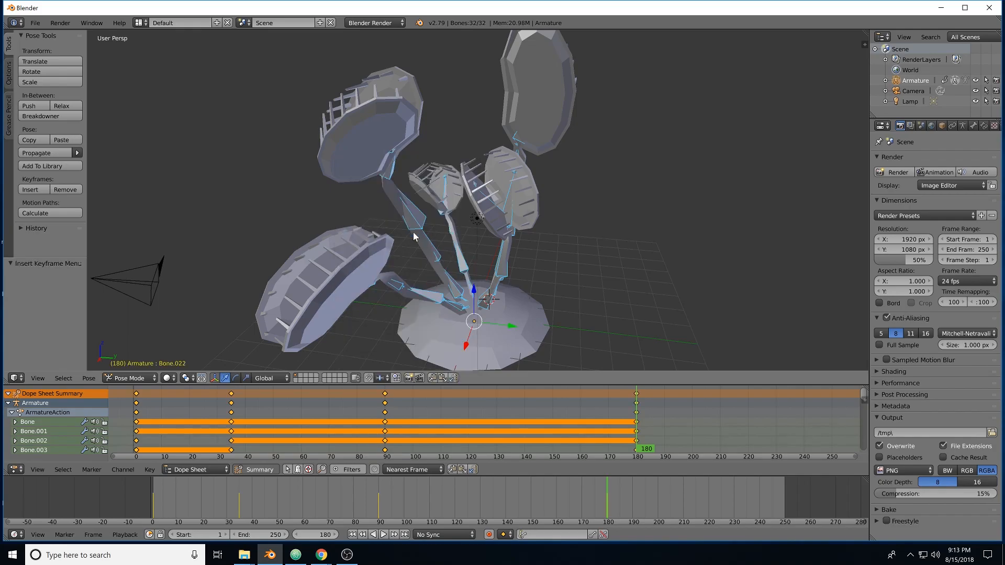
# Go to frame 240, clear the pose rotation of all bones, and insert a LocRotScale keyframe there.
pyautogui.click(804, 419)
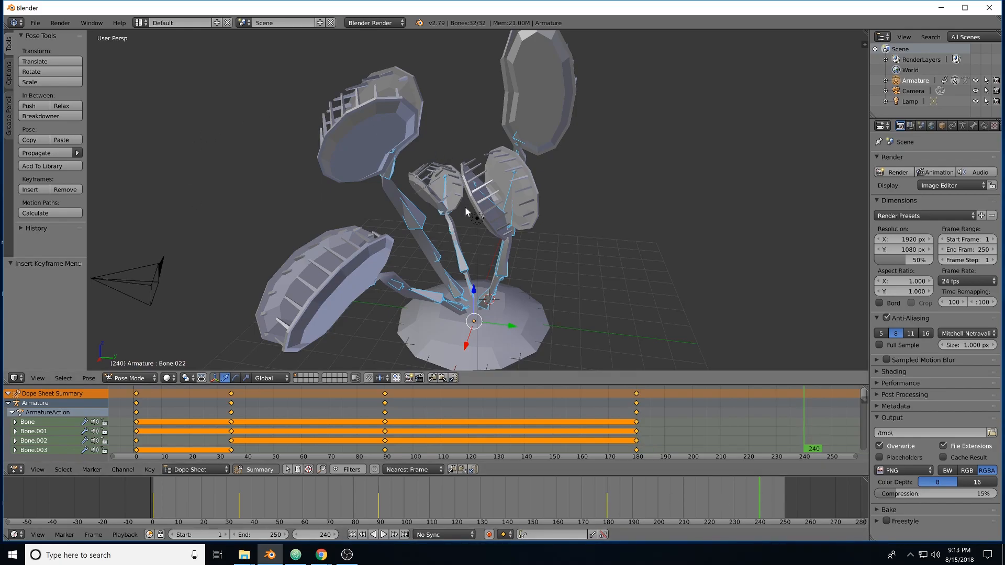
pyautogui.press('a')
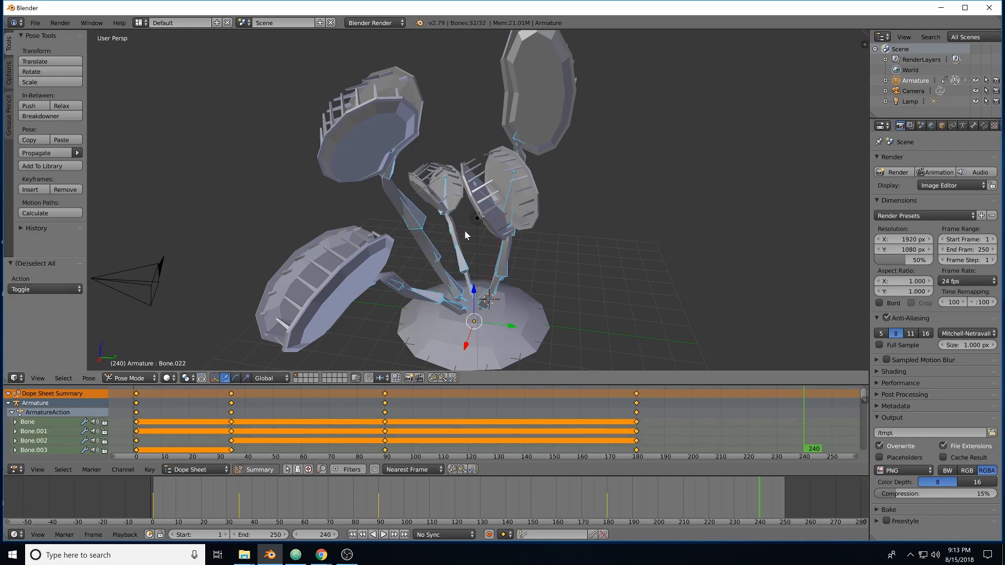
pyautogui.hotkey('alt', 'r')
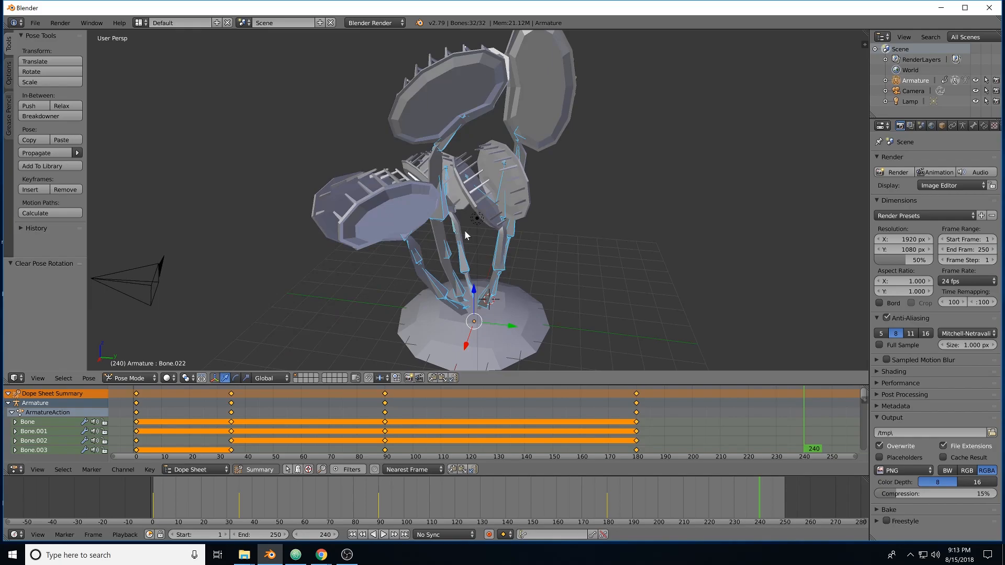
pyautogui.press('i')
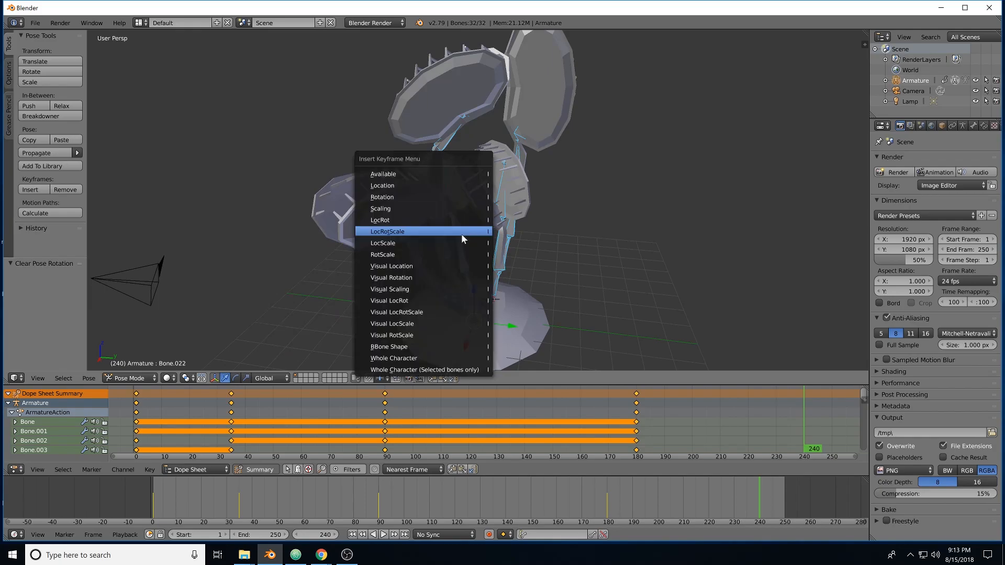
pyautogui.click(402, 235)
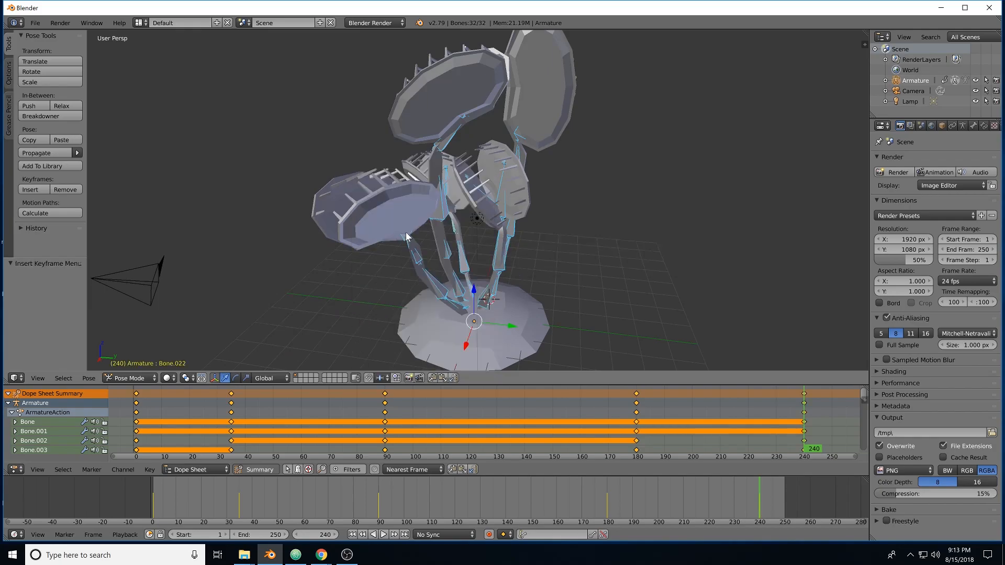
# Play the swaying animation from frame 1 to review it.
pyautogui.click(153, 497)
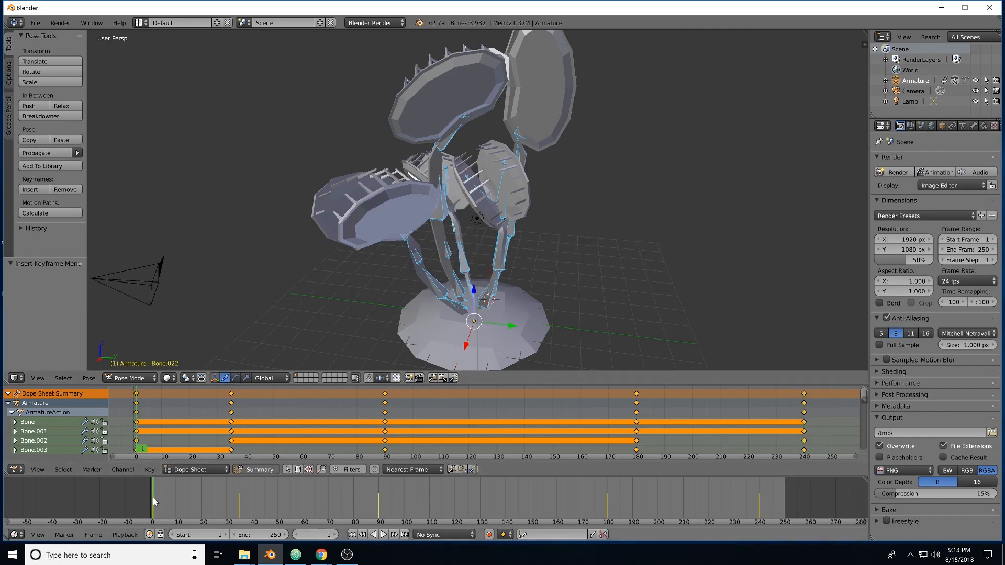
pyautogui.click(383, 536)
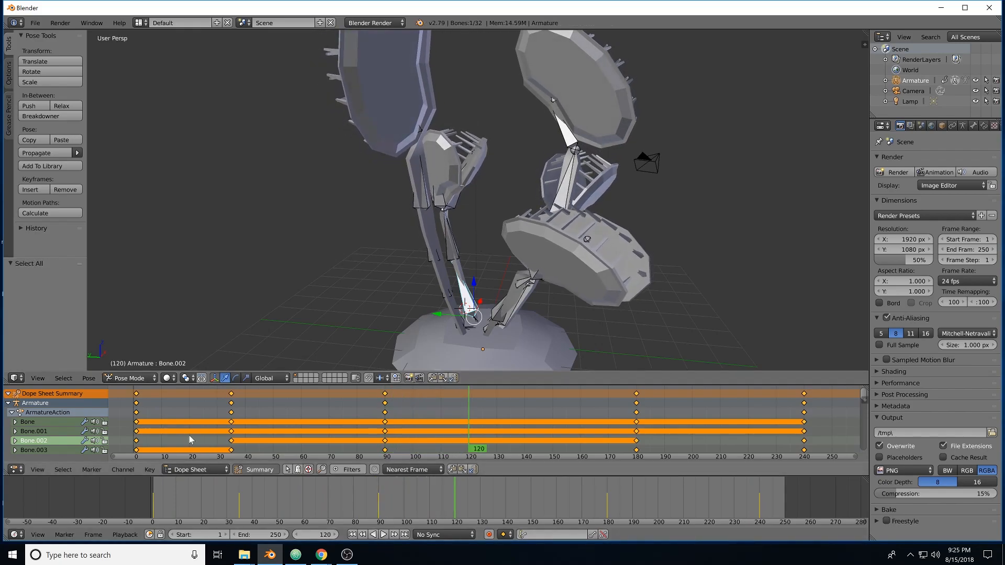
# Switch the Dope Sheet to Action Editor mode to manage the armature's actions.
pyautogui.click(187, 469)
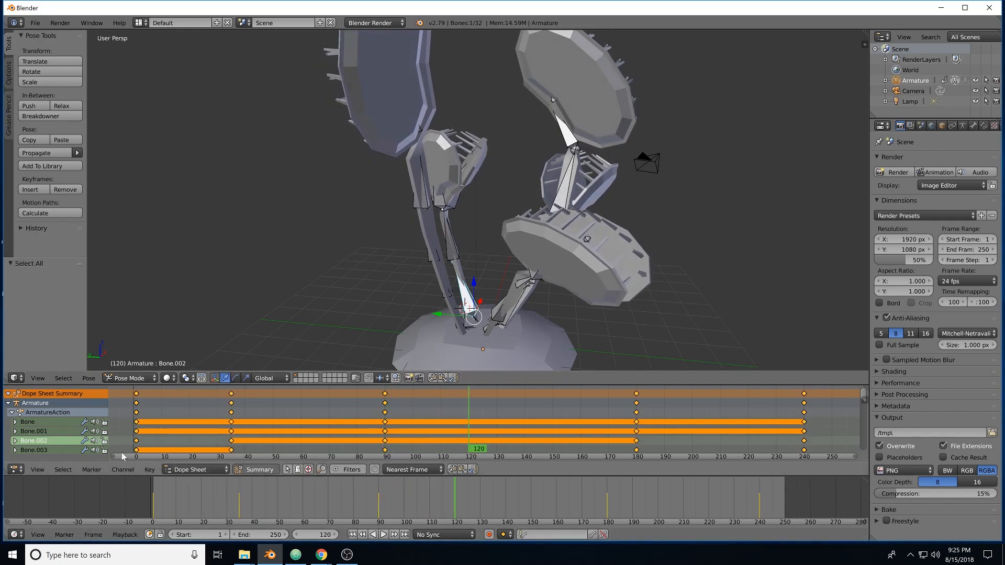
pyautogui.click(177, 465)
pyautogui.click(184, 445)
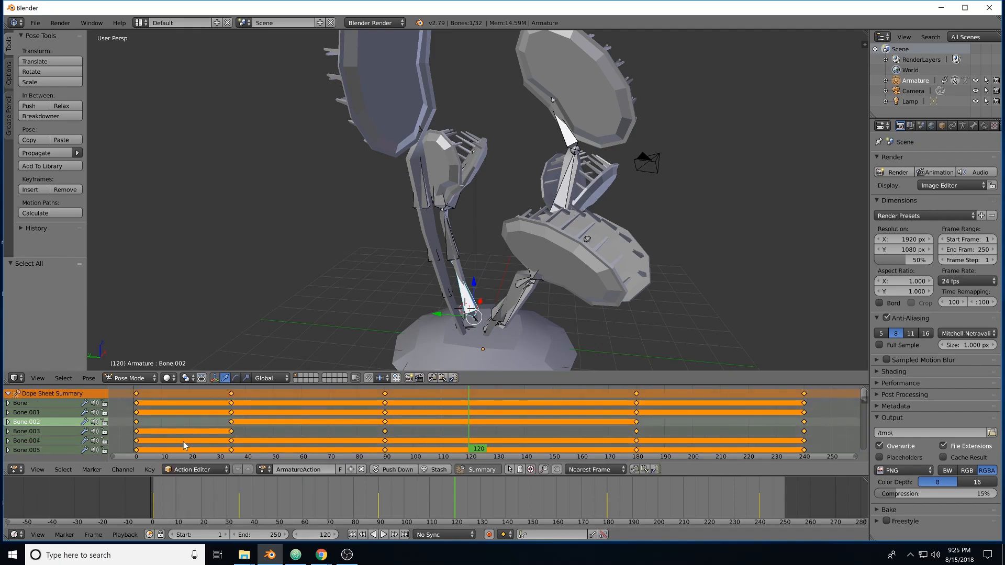
# Rename the armature's current action Sway and give it a fake user so it is kept.
pyautogui.click(288, 469)
pyautogui.write('Sway')
pyautogui.press('Return')
pyautogui.click(341, 473)
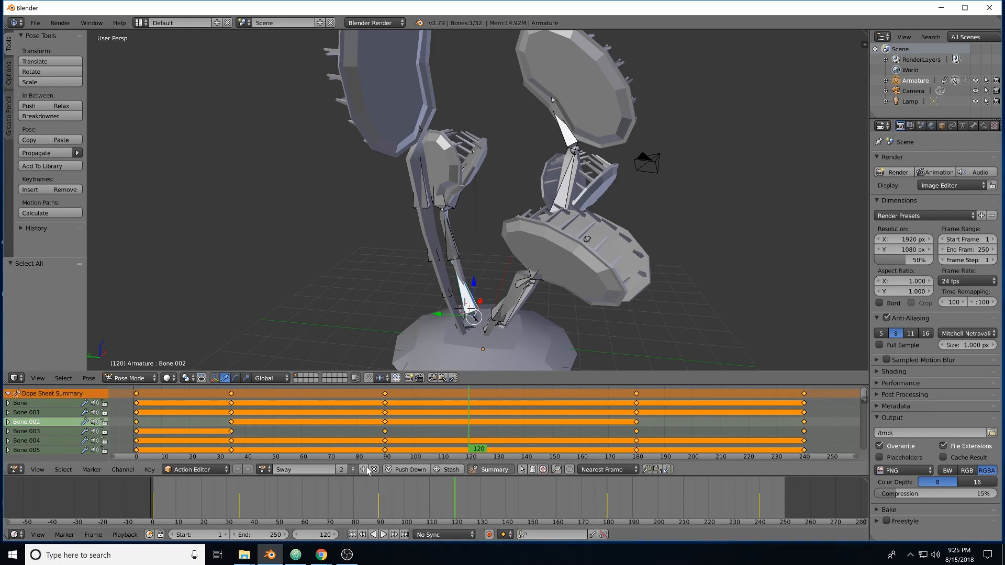
# Create a new action from Sway, name it Bite, and check the list of available actions.
pyautogui.click(365, 470)
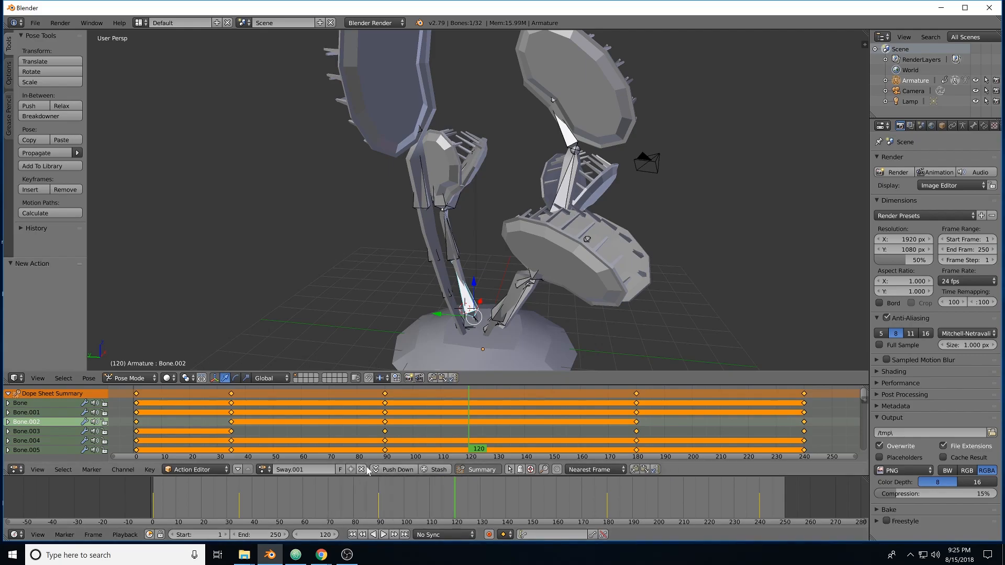
pyautogui.click(289, 470)
pyautogui.write('Bite')
pyautogui.press('Return')
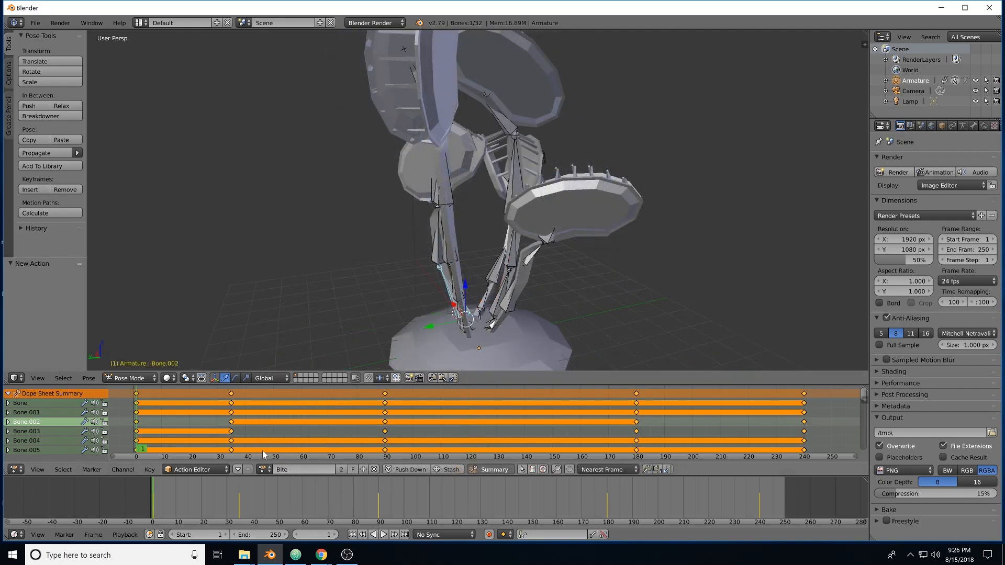
pyautogui.click(264, 469)
pyautogui.click(264, 470)
# Delete all copied keyframes from the Bite action and insert a LocRotScale keyframe on all bones at frame 1.
pyautogui.press('a')
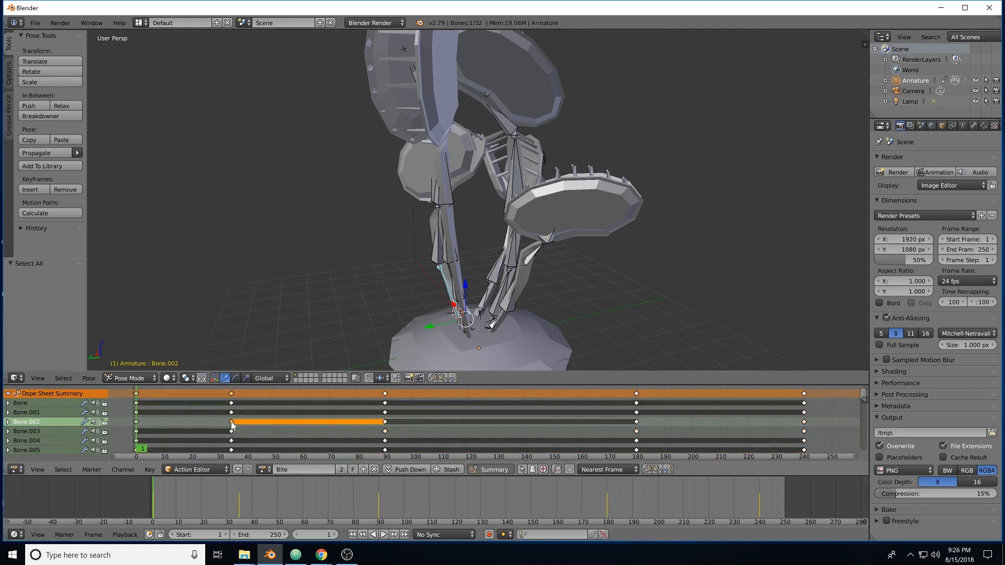
pyautogui.press('a')
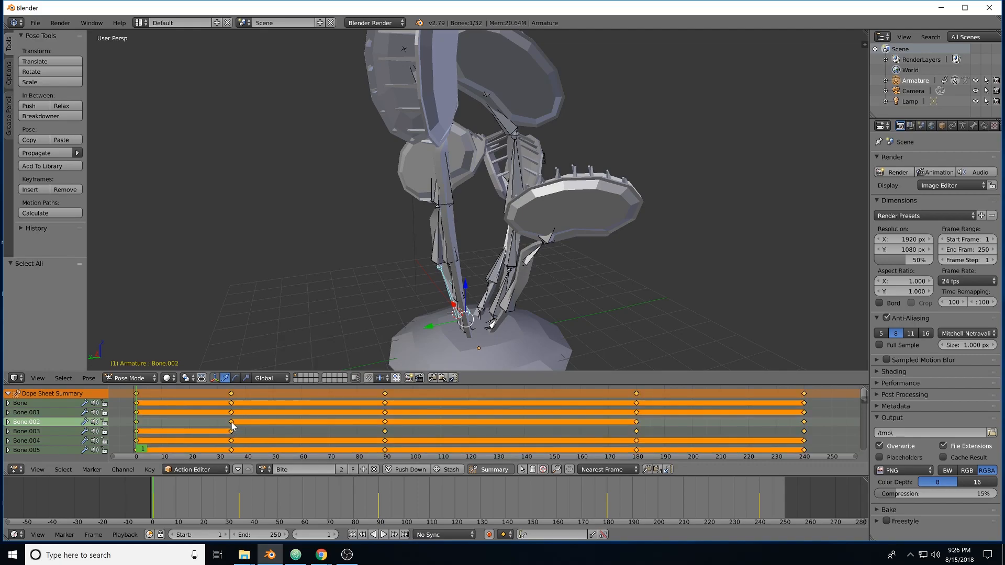
pyautogui.press('x')
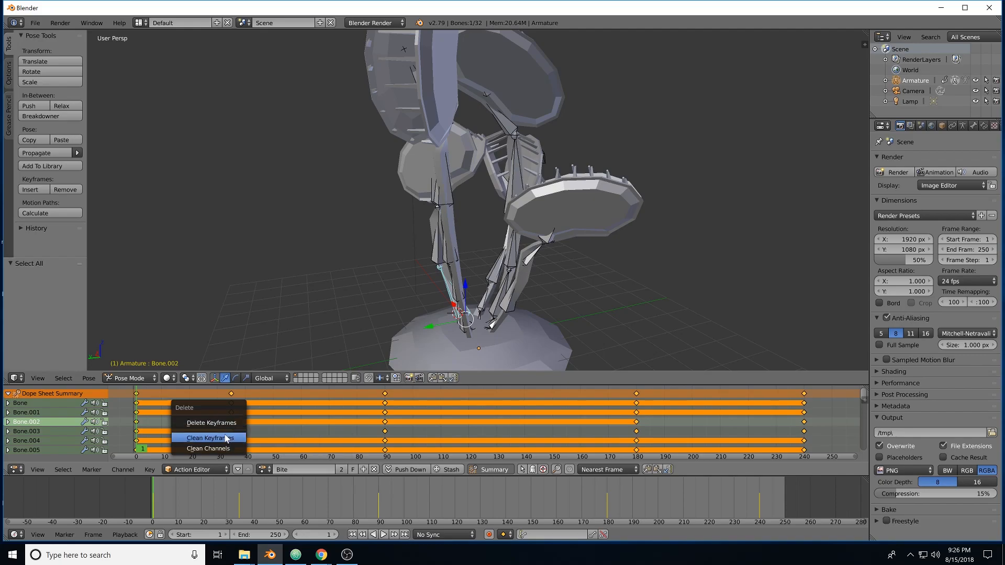
pyautogui.click(218, 423)
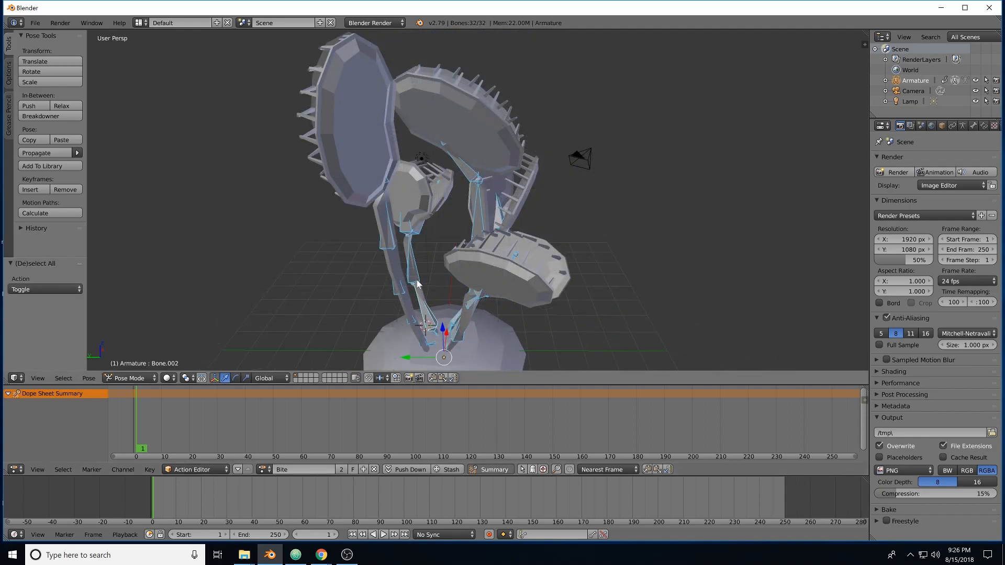
pyautogui.press('i')
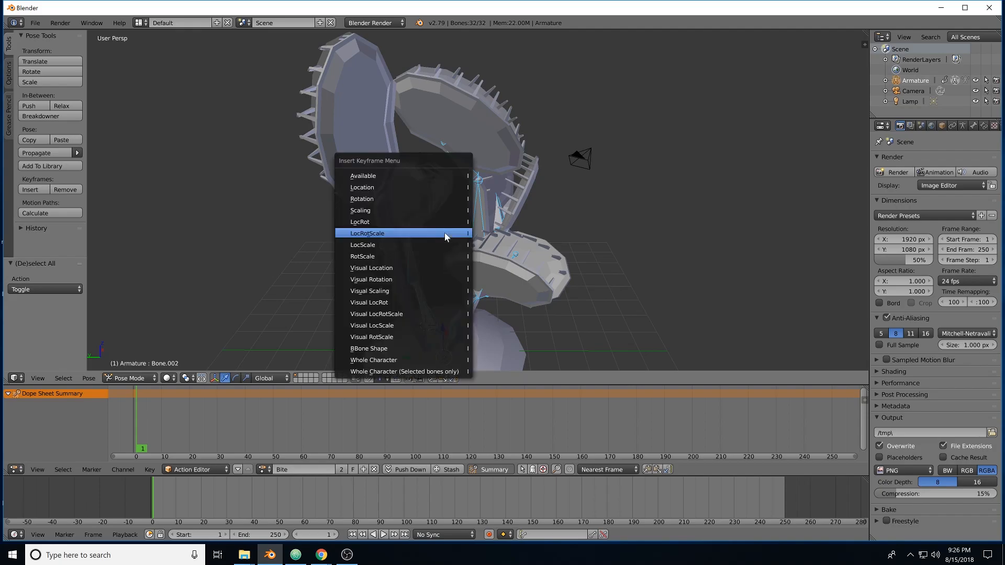
pyautogui.click(424, 233)
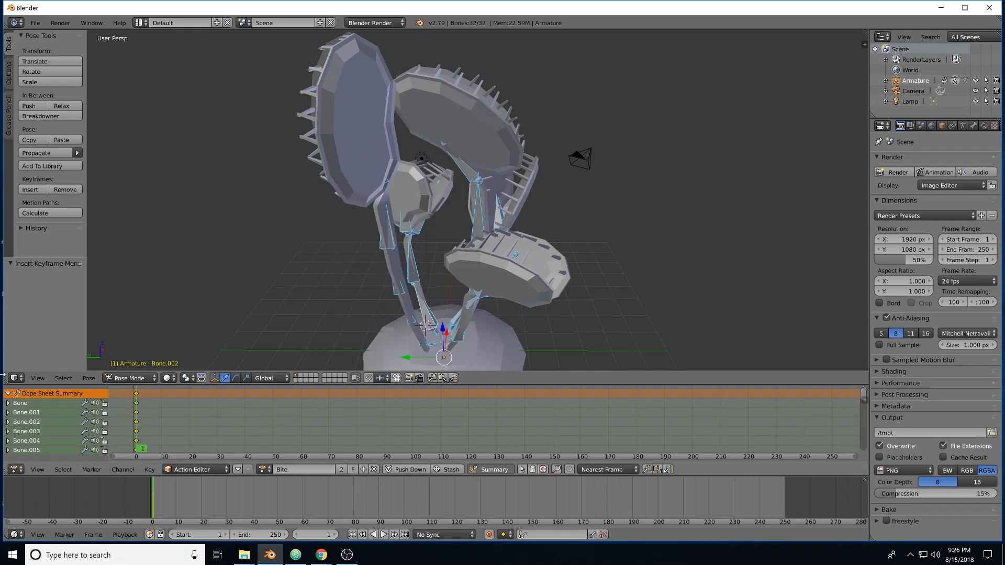
# Go to frame 40 and rotate the small flytrap's head bone Bone.024 around the global Y axis.
pyautogui.click(252, 505)
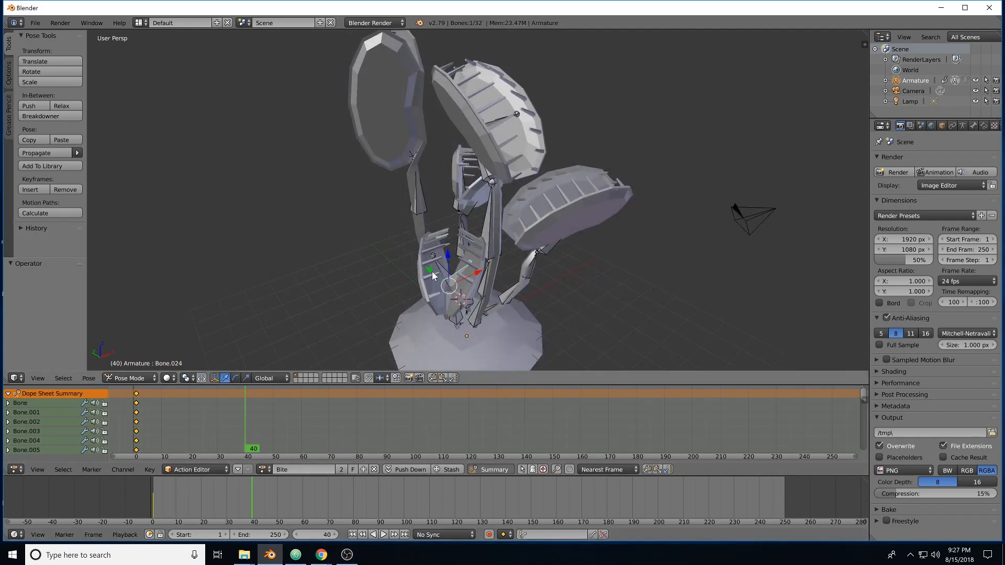
pyautogui.press('y')
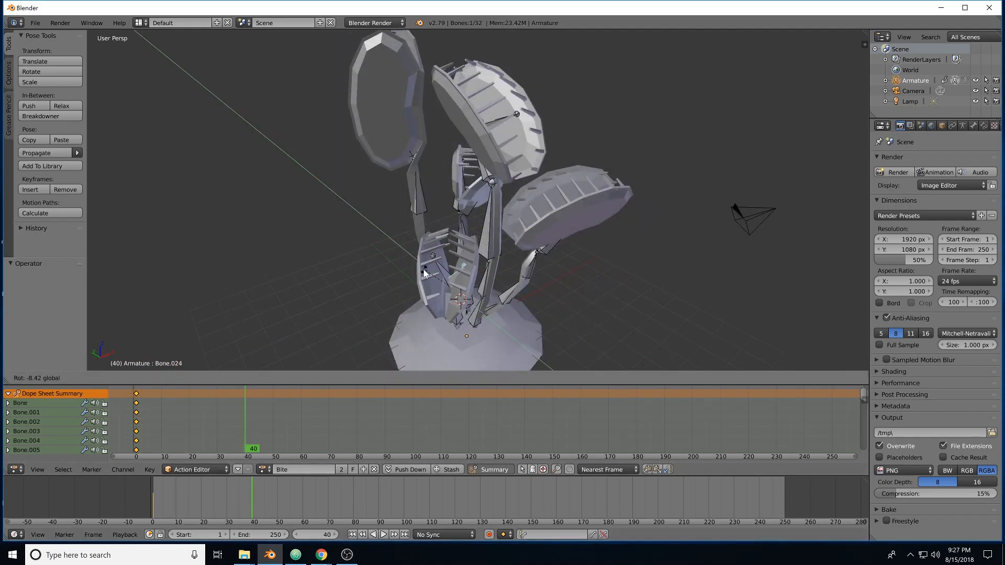
pyautogui.click(431, 269)
# Select the small flytrap's bone Bone.023 and shift it slightly along the X axis.
pyautogui.rightClick(444, 272)
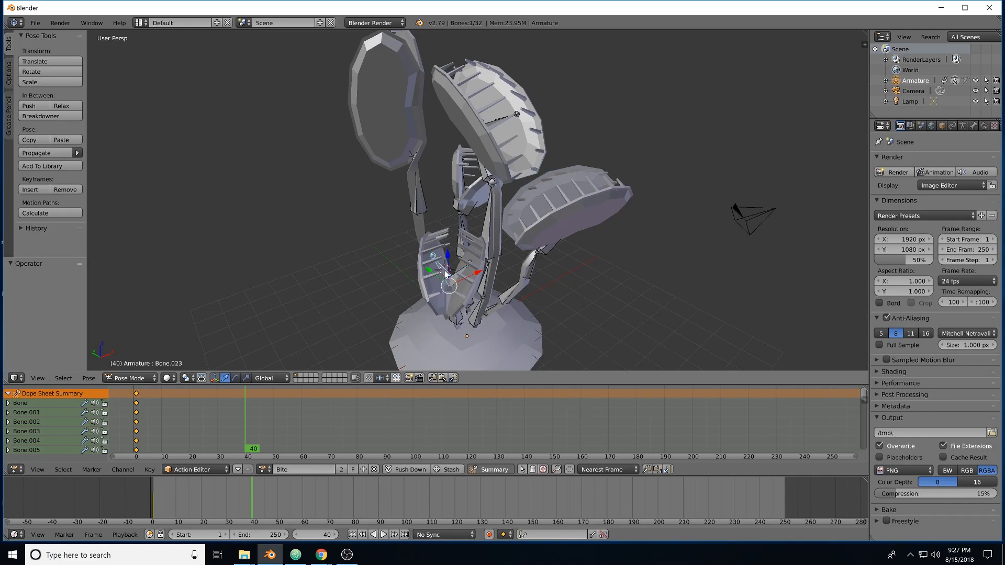
pyautogui.press('g')
pyautogui.press('x')
pyautogui.click(442, 274)
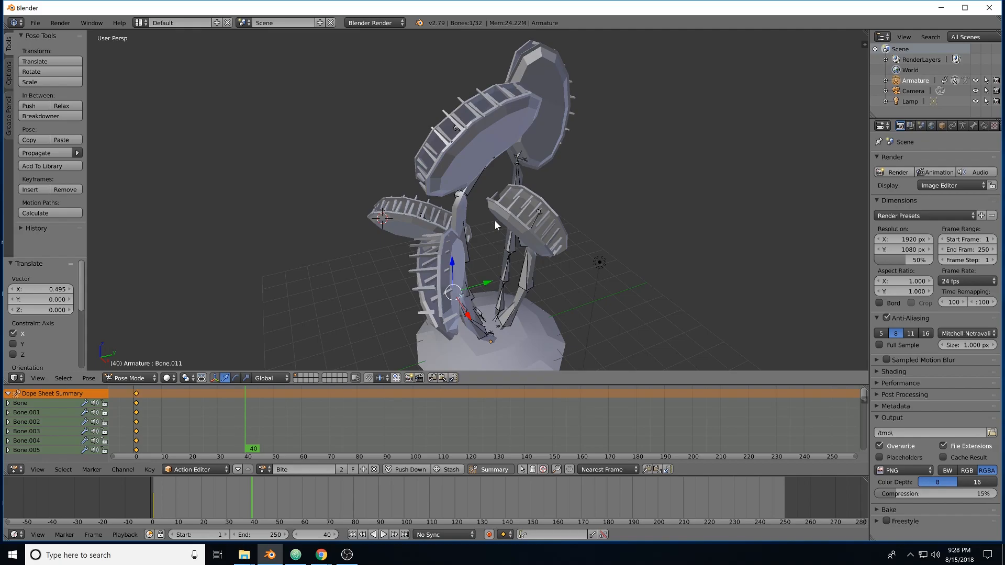
# Select all bones and insert a LocRotScale keyframe for the biting pose at frame 40.
pyautogui.press('a')
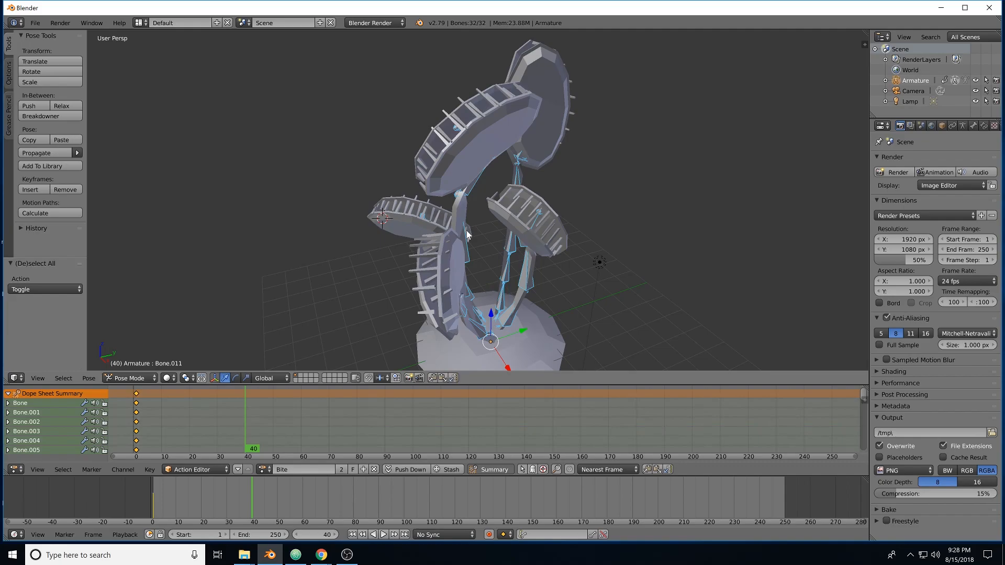
pyautogui.press('i')
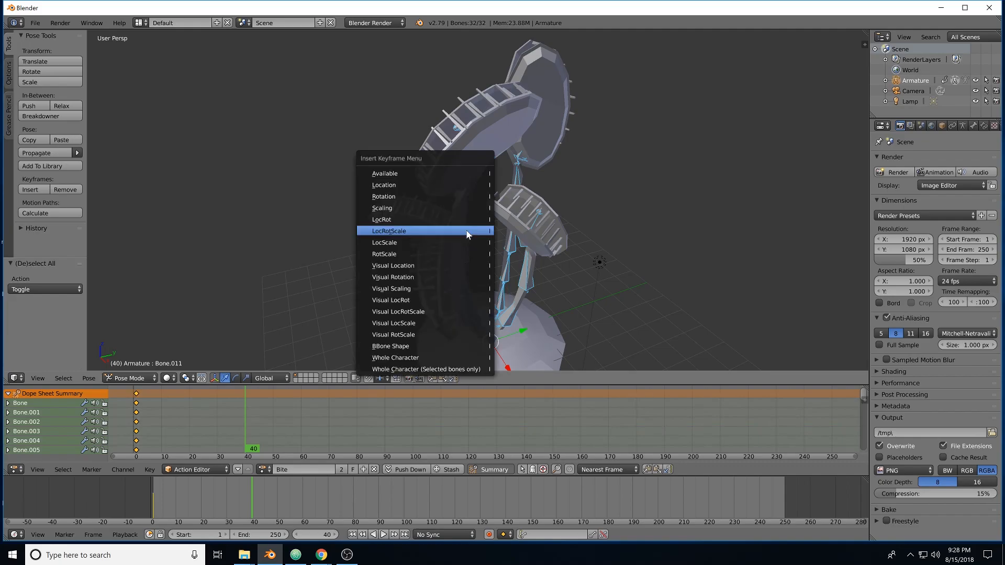
pyautogui.click(407, 232)
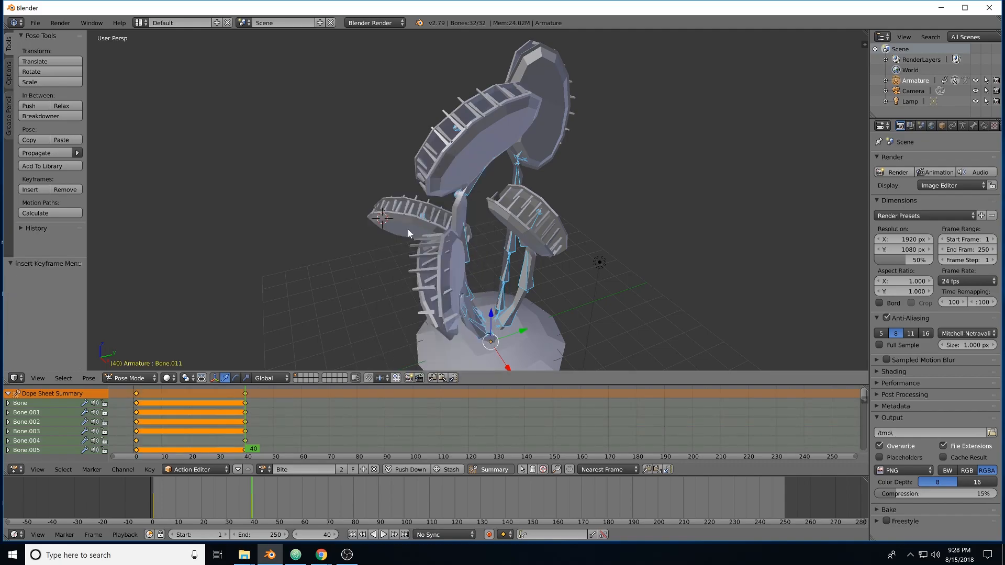
# Go to frame 100 and clear the pose rotation of all bones.
pyautogui.click(412, 419)
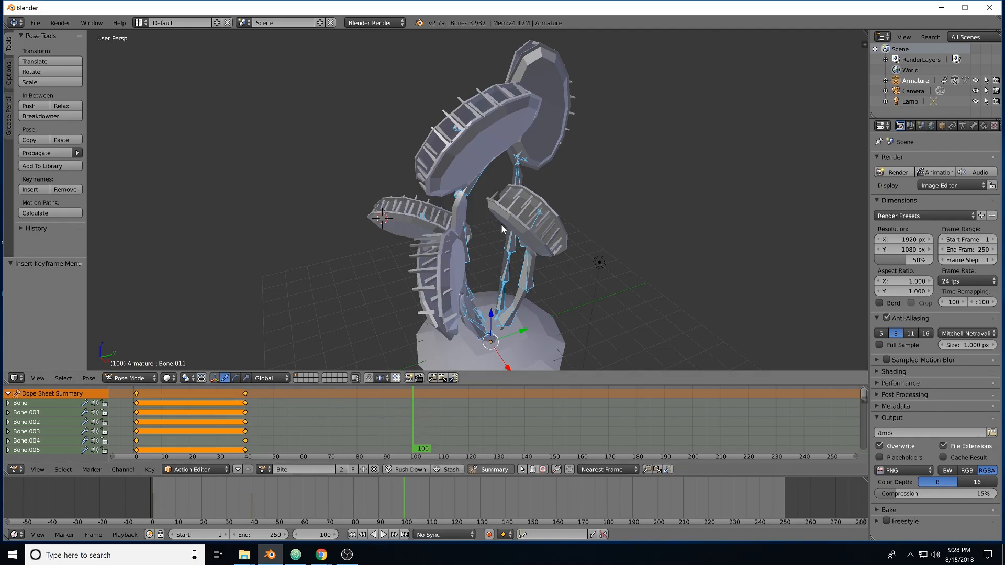
pyautogui.press('a')
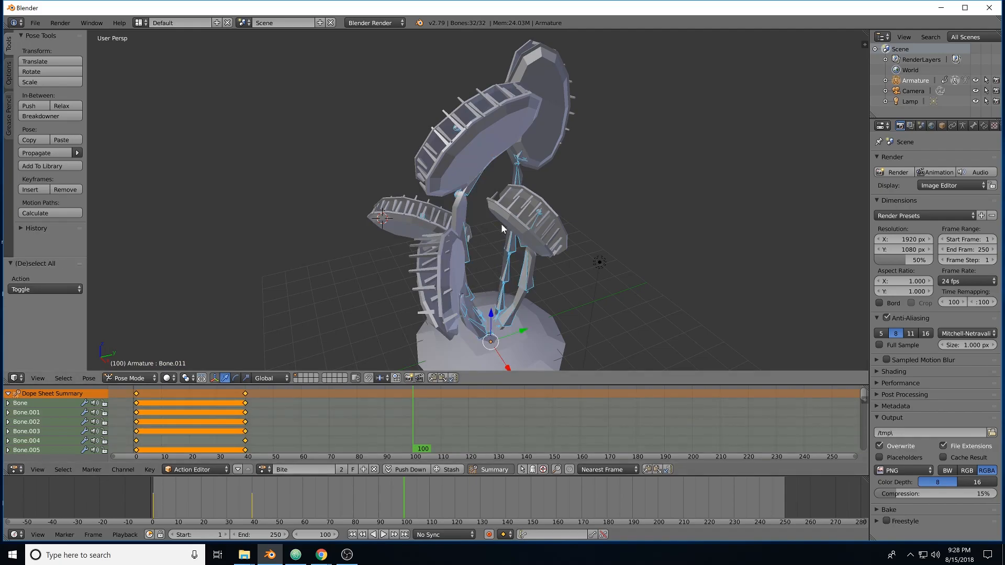
pyautogui.hotkey('alt', 'r')
pyautogui.moveTo(501, 224); pyautogui.dragTo(487, 226, button='middle')
pyautogui.moveTo(476, 219); pyautogui.dragTo(503, 219, button='middle')
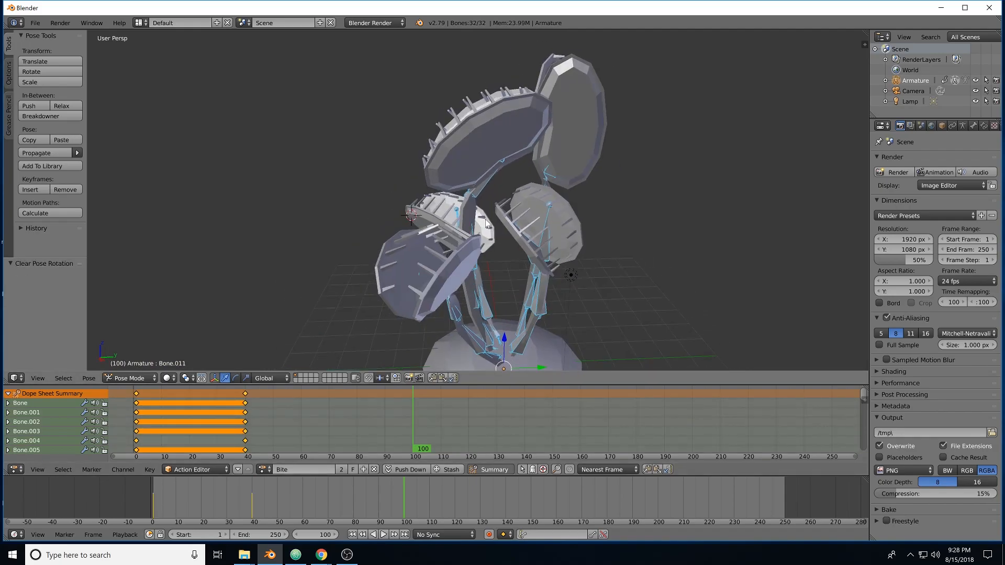
# Insert a keyframe for the cleared pose of all bones at frame 100 of the Bite action.
pyautogui.press('i')
pyautogui.click(444, 219)
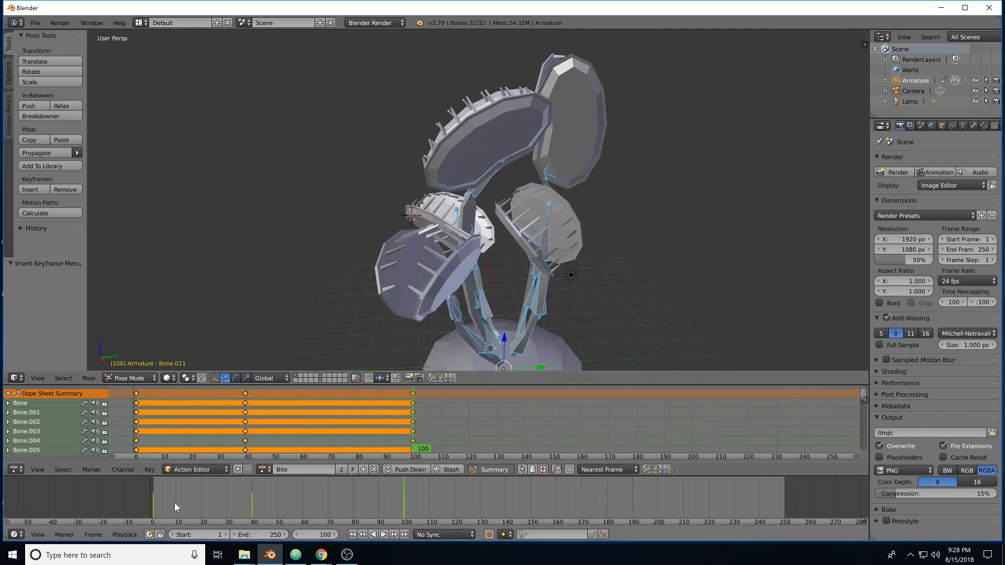
# Play the Bite action from frame 1 to check the biting motion, and stop the playback.
pyautogui.click(155, 498)
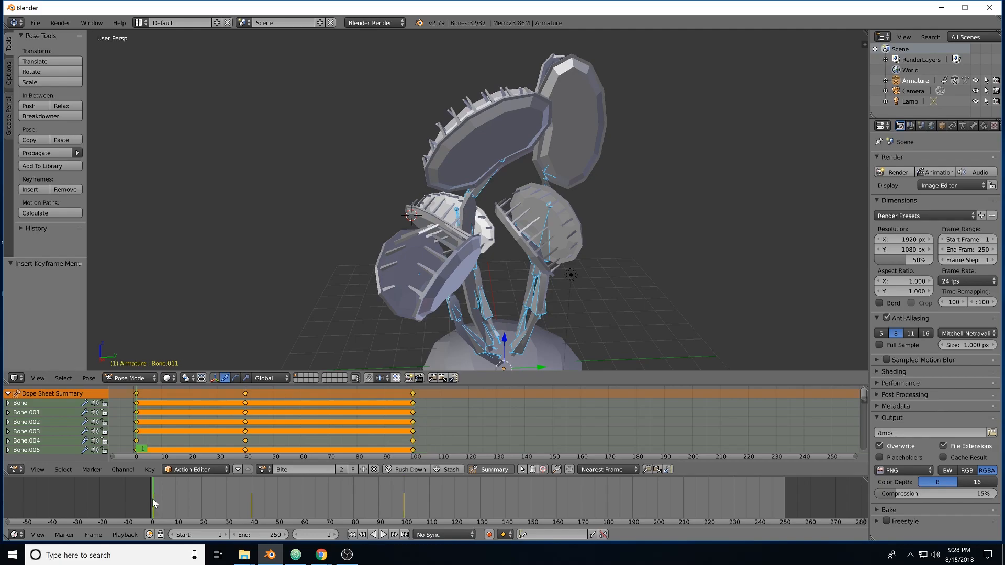
pyautogui.click(384, 534)
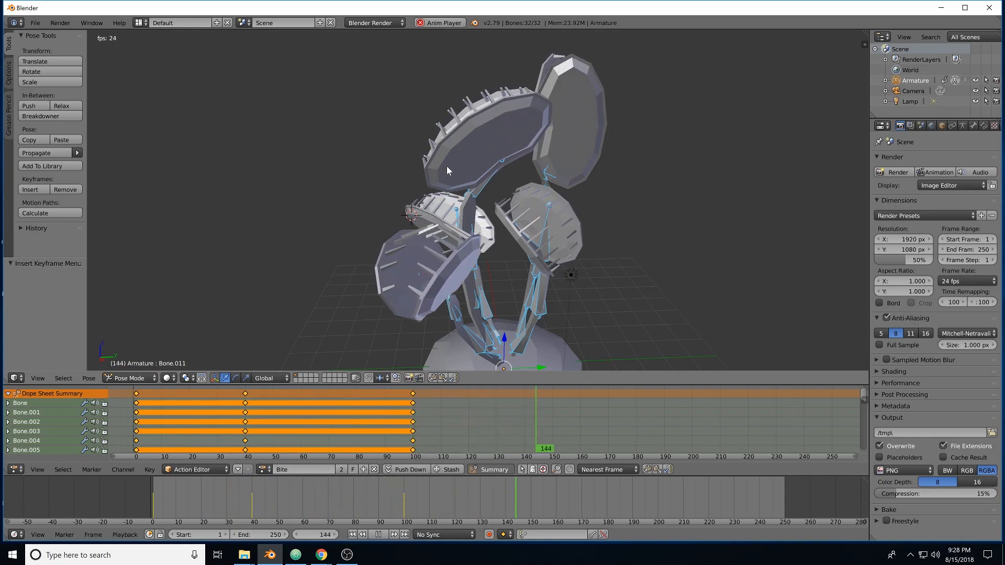
pyautogui.click(379, 533)
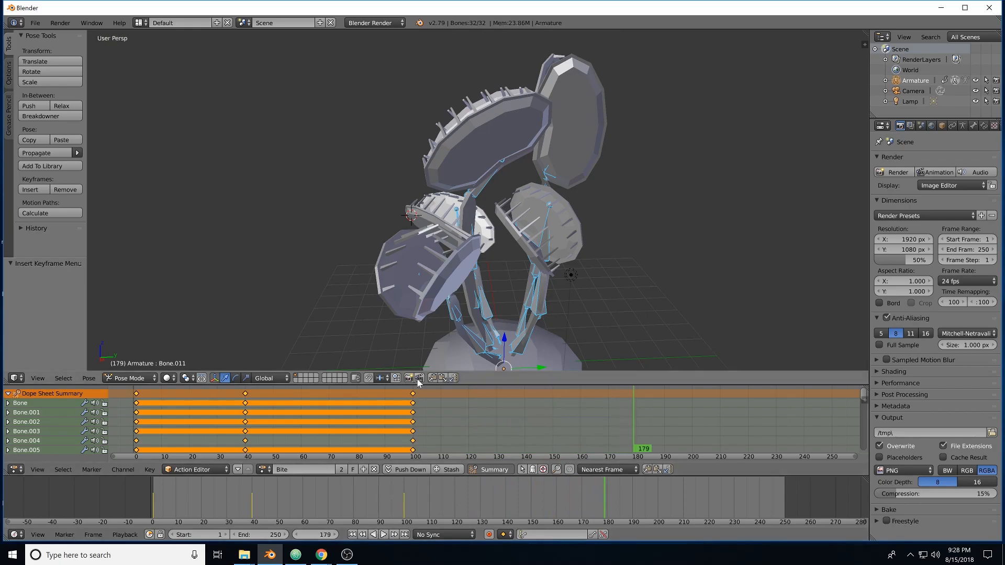
pyautogui.click(422, 394)
pyautogui.moveTo(422, 392); pyautogui.dragTo(412, 424)
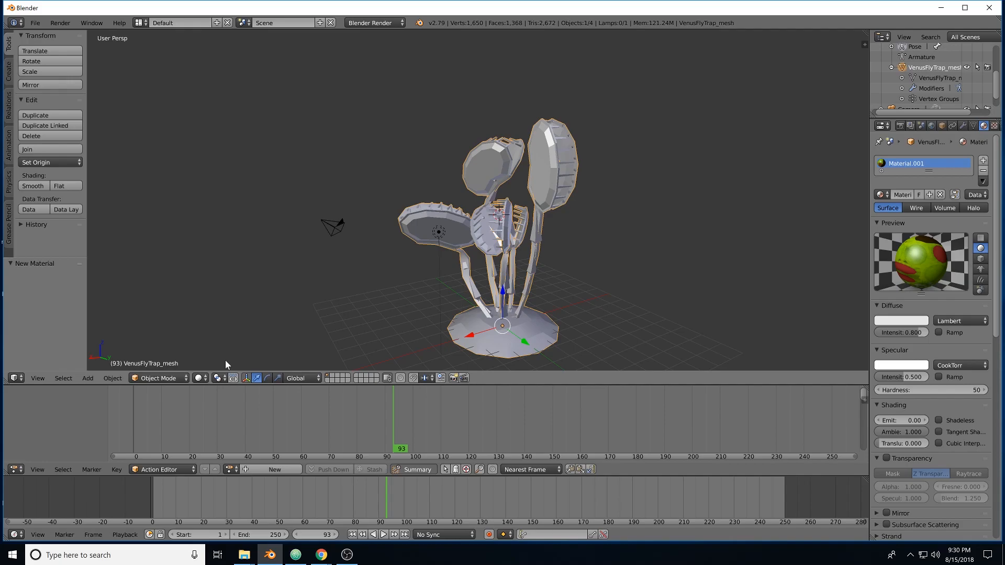
# Set the viewport shading to Texture to show the coloured flytrap, and select the armature.
pyautogui.click(198, 379)
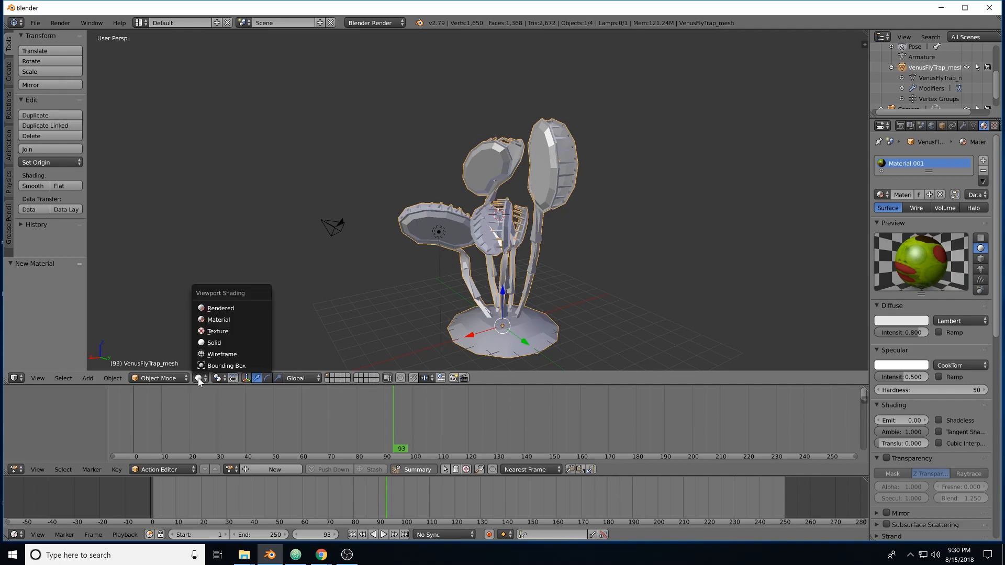
pyautogui.click(215, 331)
pyautogui.moveTo(357, 170)
pyautogui.mouseDown(button='middle')
pyautogui.moveTo(490, 183)
pyautogui.moveTo(367, 168)
pyautogui.mouseUp(button='middle')
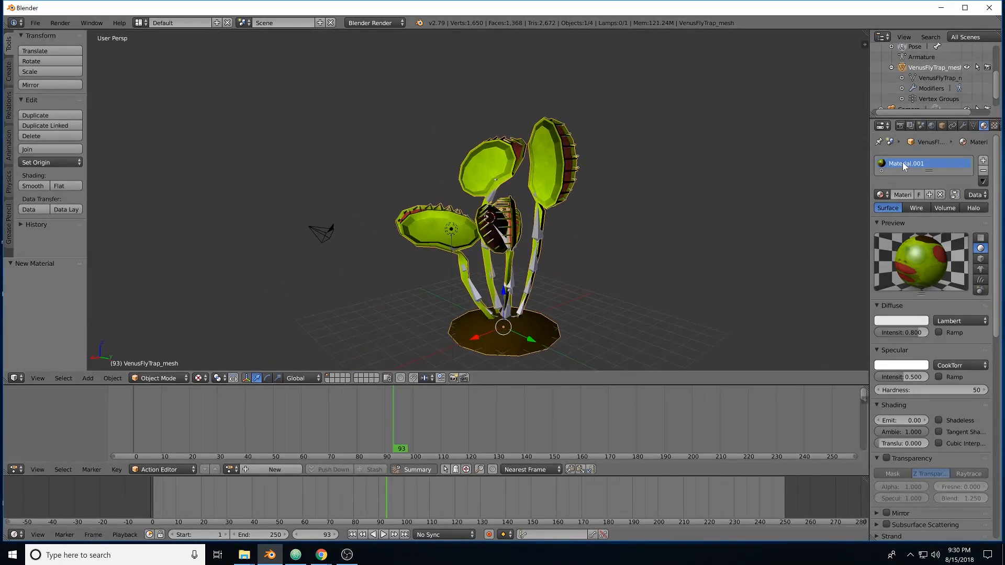
pyautogui.rightClick(583, 192)
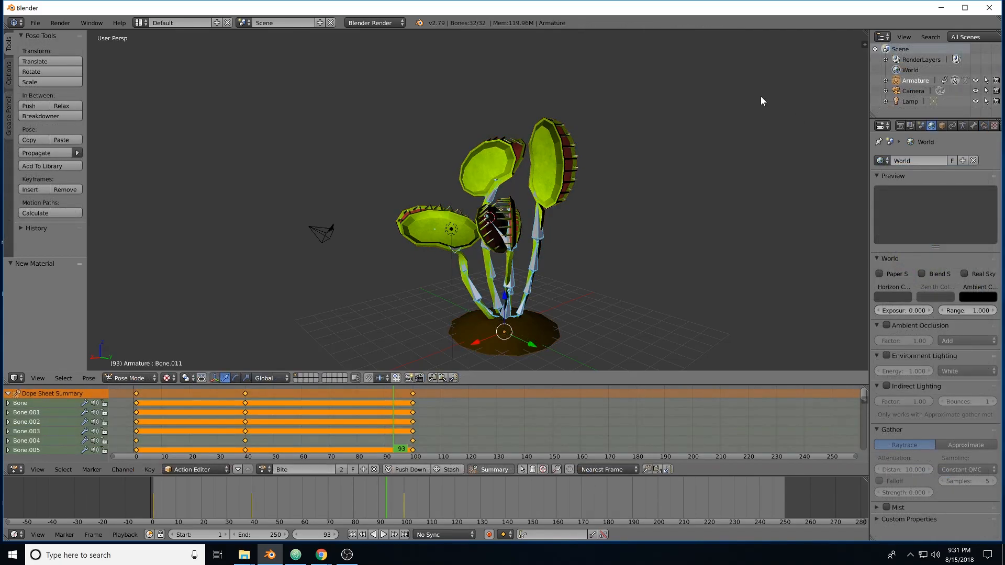
# Start a glTF export and review its axis, mesh, material and animation options.
pyautogui.click(35, 23)
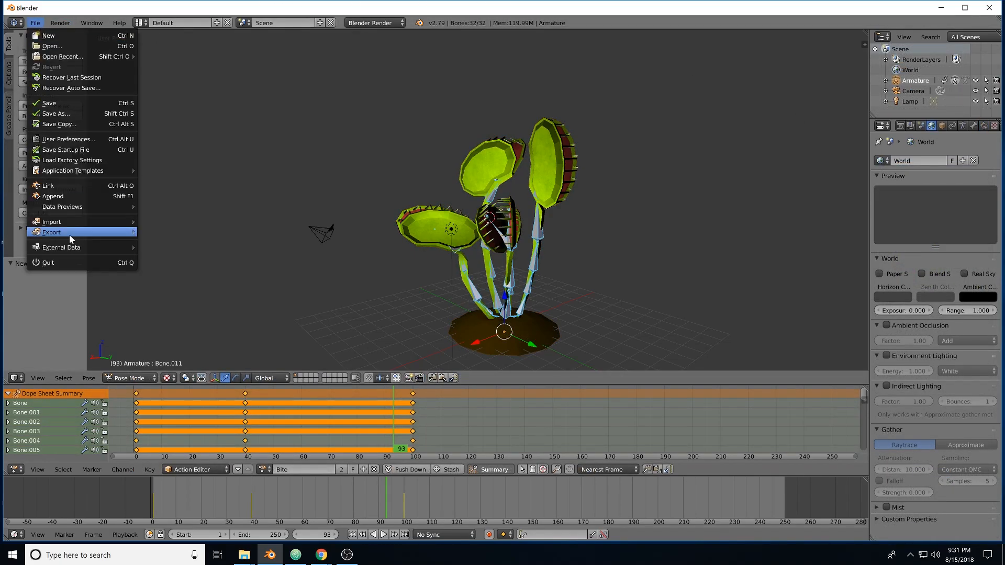
pyautogui.moveTo(72, 233)
pyautogui.click(182, 326)
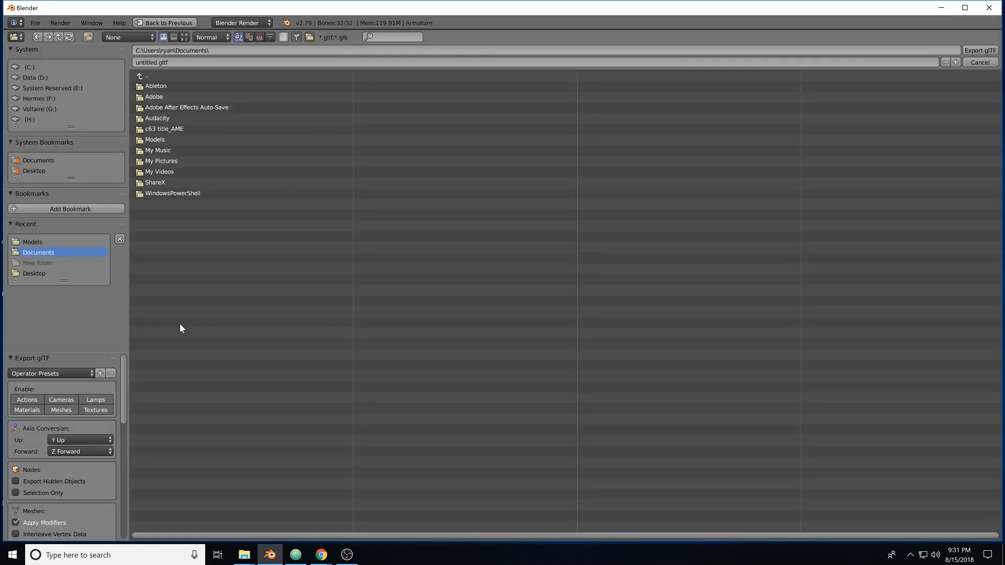
pyautogui.scroll(-5, 81, 456)
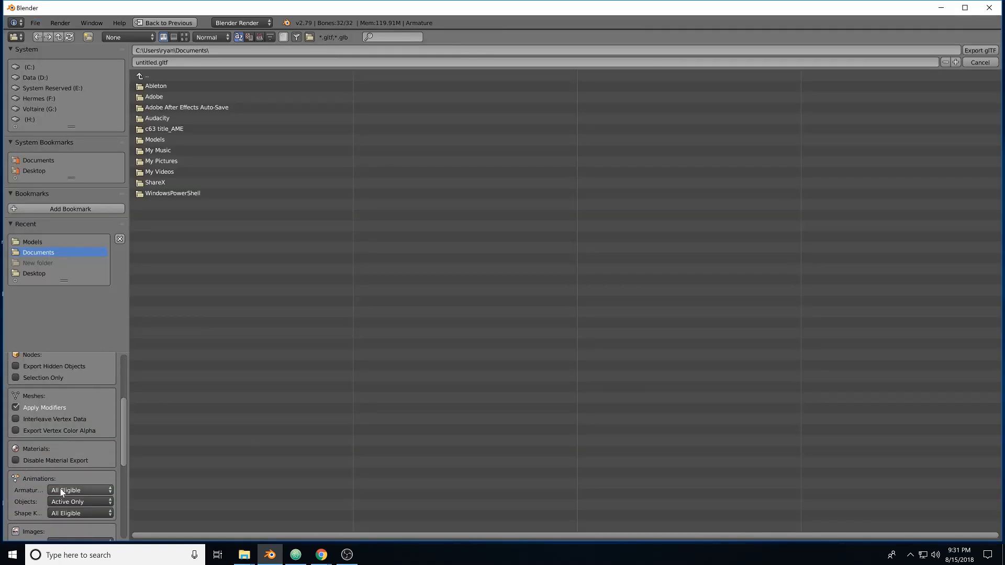
pyautogui.scroll(-3, 29, 422)
pyautogui.scroll(5, 29, 421)
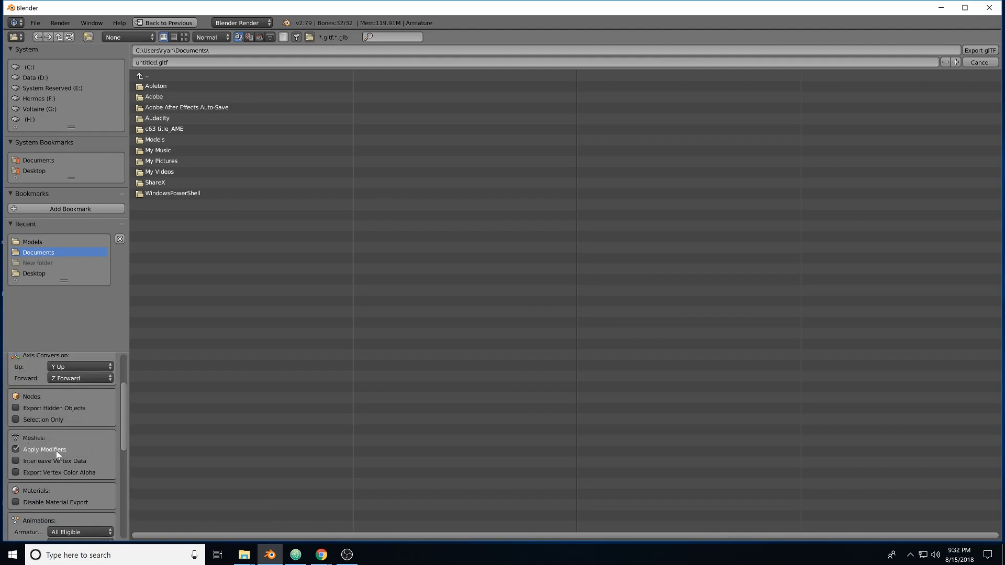
pyautogui.scroll(2, 61, 455)
# Name the glTF export file Venus.gltf.
pyautogui.click(156, 61)
pyautogui.doubleClick(156, 61)
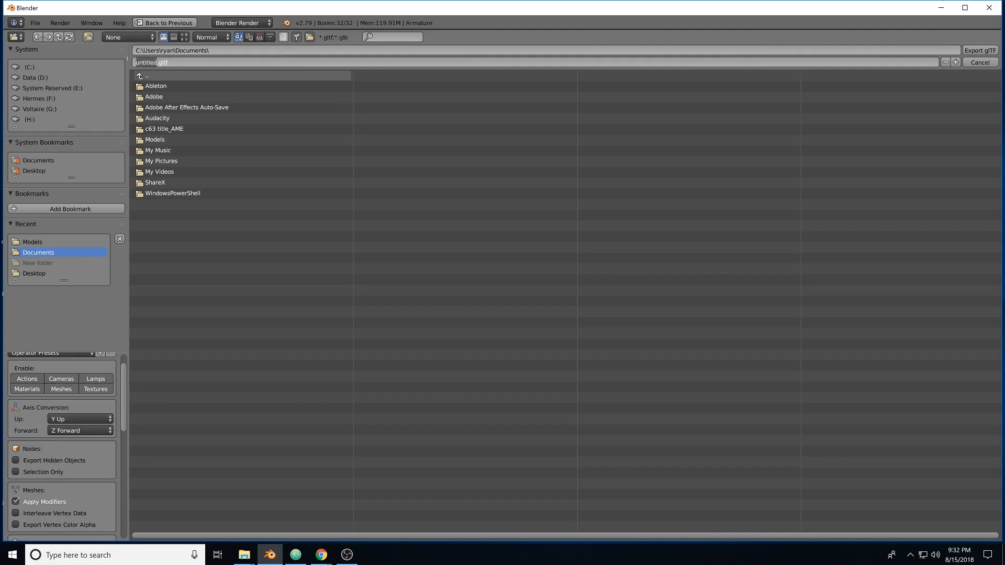
pyautogui.write('Venus')
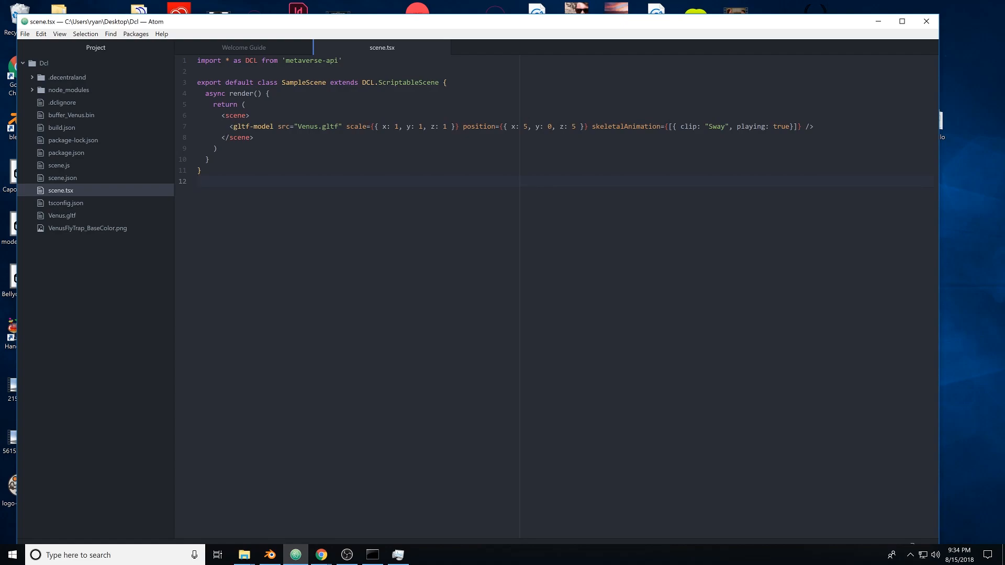
# In Atom, examine the gltf-model's skeletalAnimation attribute and its clip name in scene.tsx.
pyautogui.moveTo(592, 126); pyautogui.dragTo(800, 126)
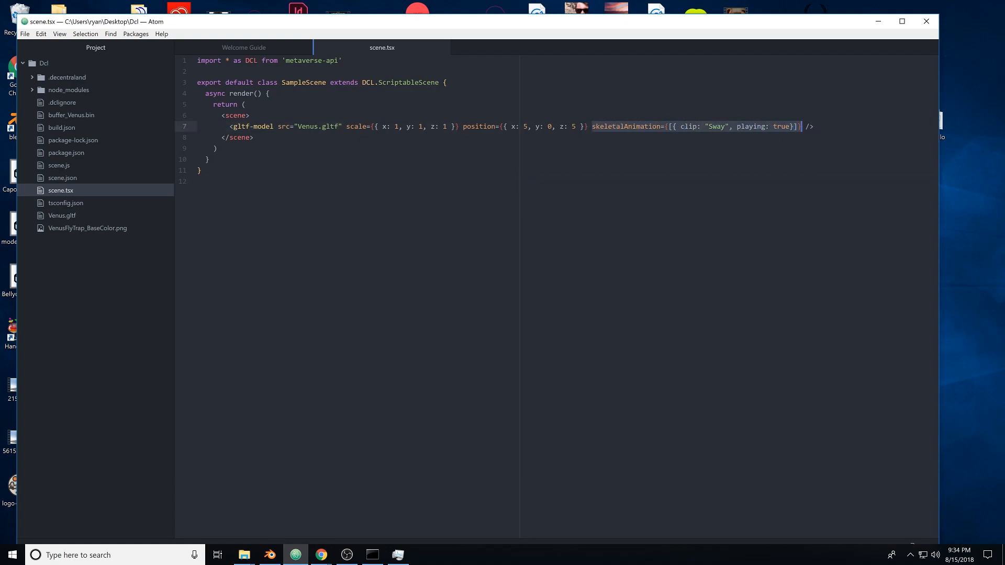
pyautogui.click(717, 126)
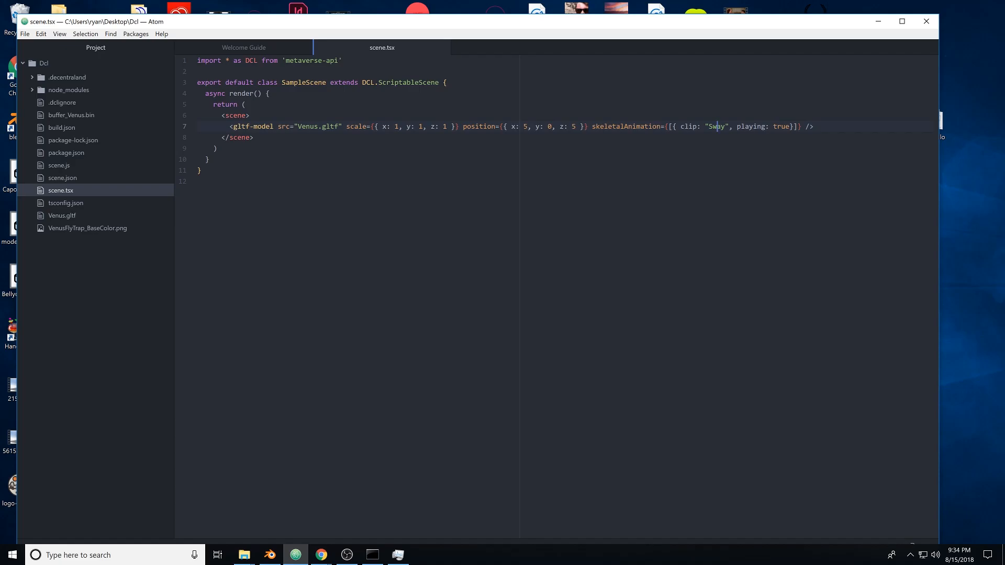
# Switch to the Decentraland preview in Chrome and walk around the flytrap to view the Sway clip from several sides.
pyautogui.moveTo(321, 555)
pyautogui.click(434, 510)
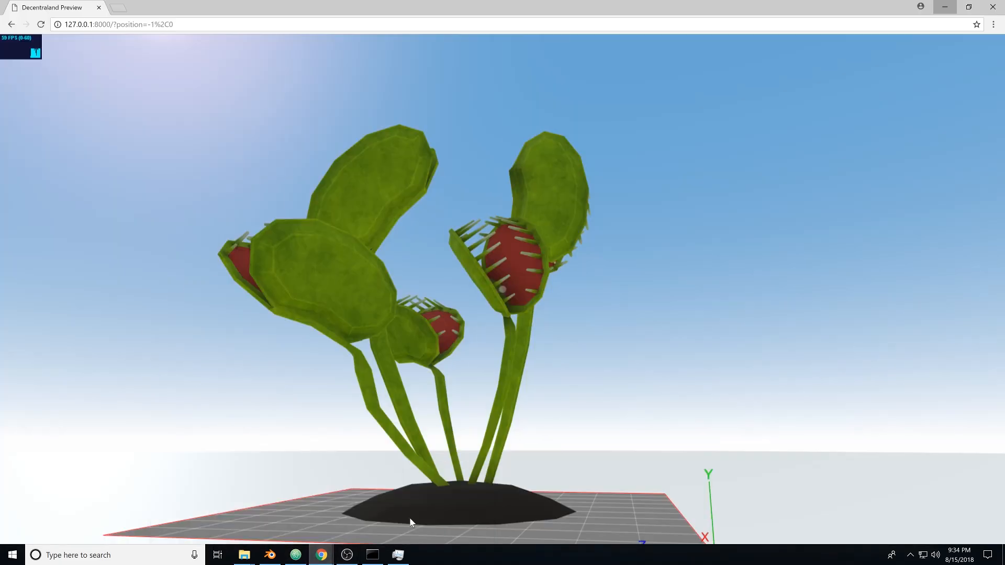
pyautogui.click(542, 388)
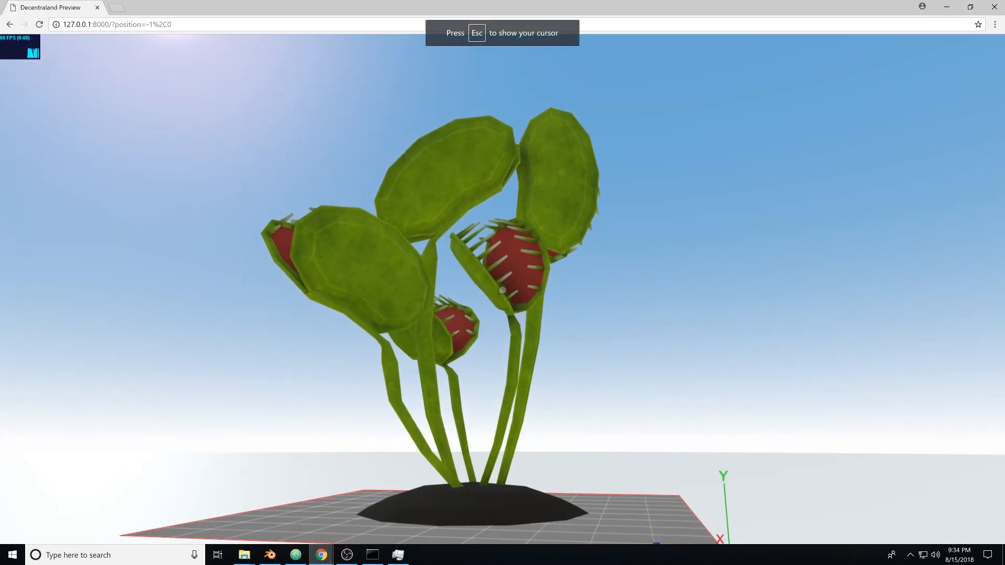
pyautogui.press('a')
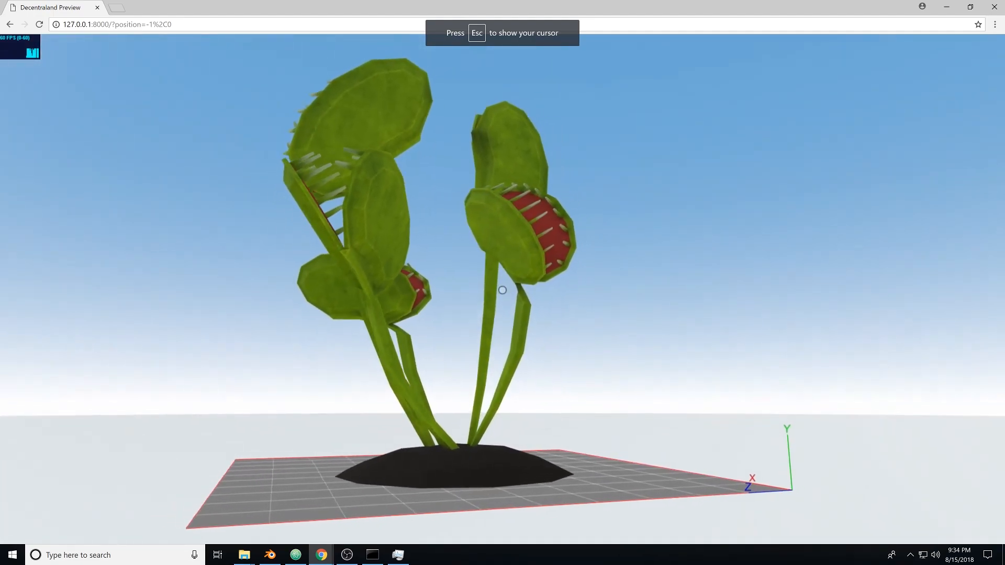
pyautogui.press('w')
pyautogui.press('a')
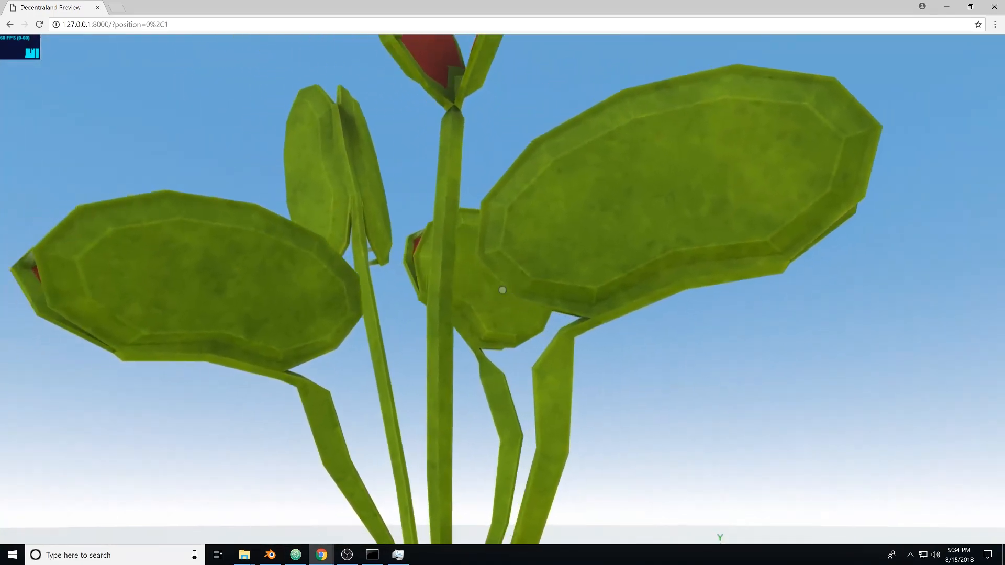
pyautogui.press('a')
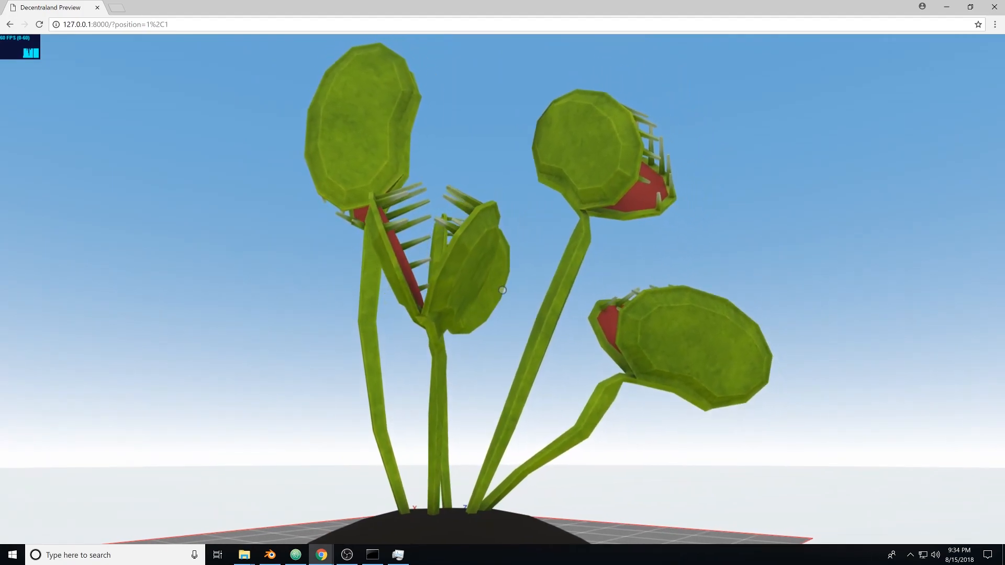
# Return to scene.tsx in Atom and change the skeletalAnimation clip name to "Bite".
pyautogui.hotkey('alt', 'Tab')
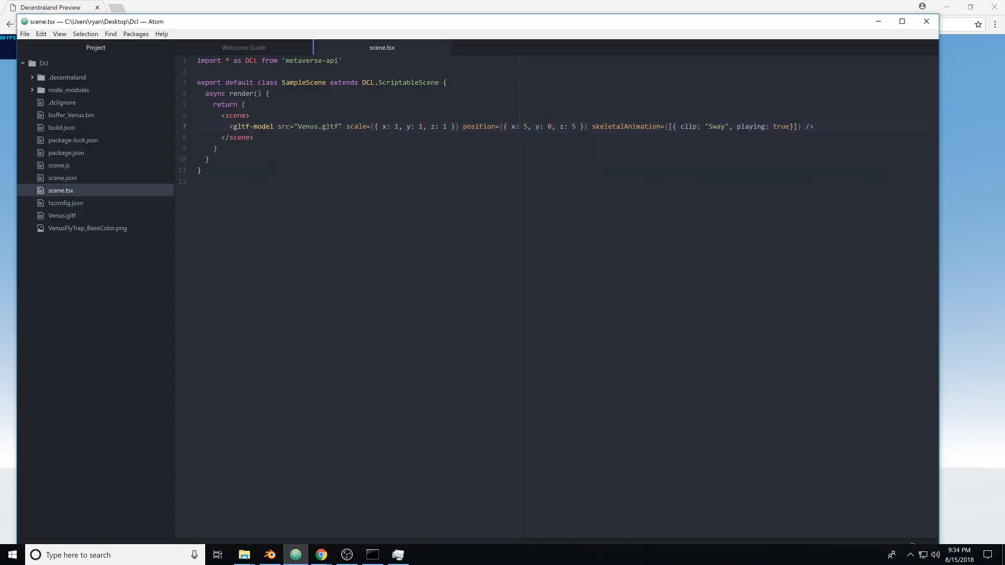
pyautogui.doubleClick(717, 126)
pyautogui.write('Bite')
# Switch back to the Decentraland preview in Chrome and circle the flytrap to examine the Bite clip from several sides.
pyautogui.hotkey('alt', 'Tab')
pyautogui.click(424, 110)
pyautogui.press('d')
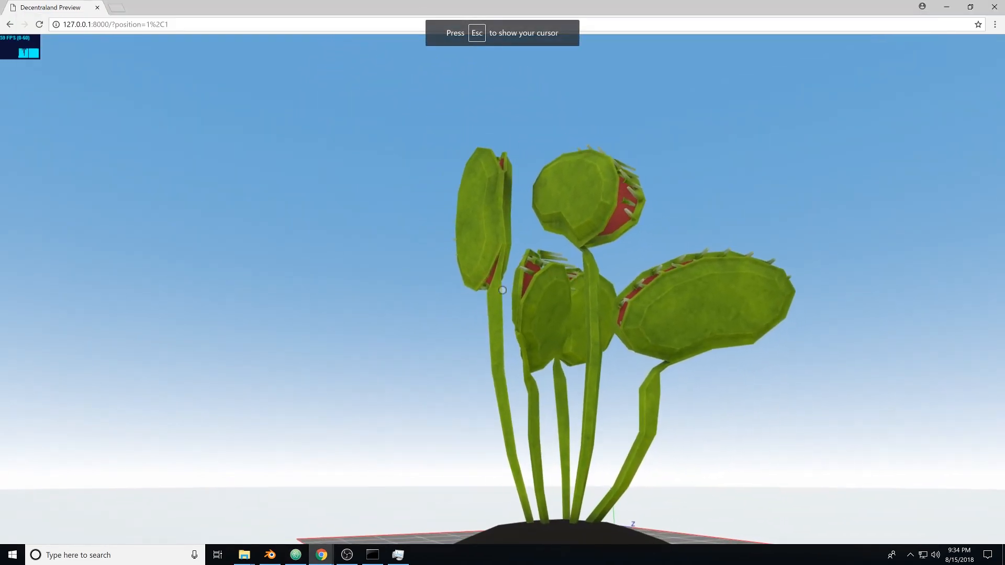
pyautogui.press('d')
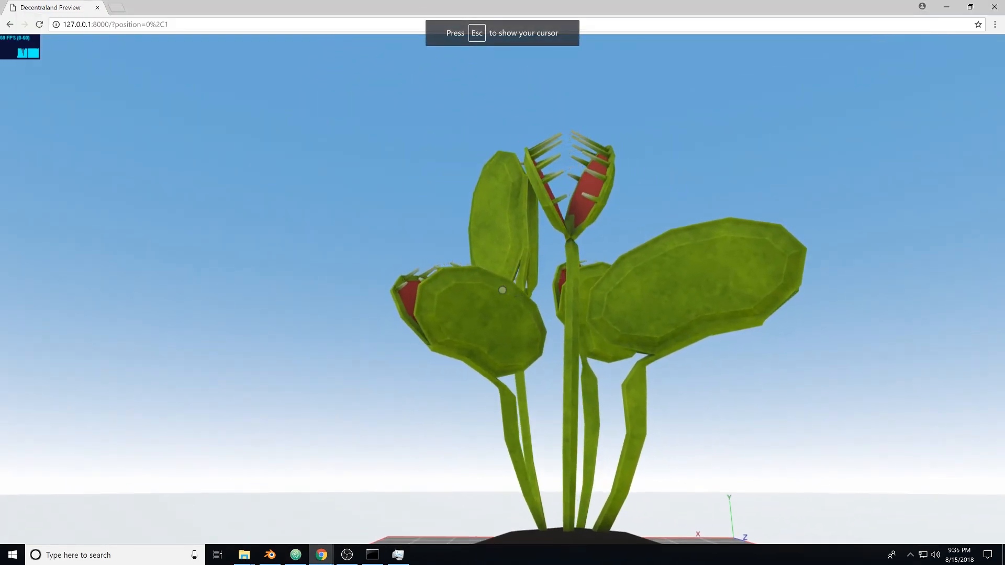
pyautogui.press('a')
pyautogui.press('a')
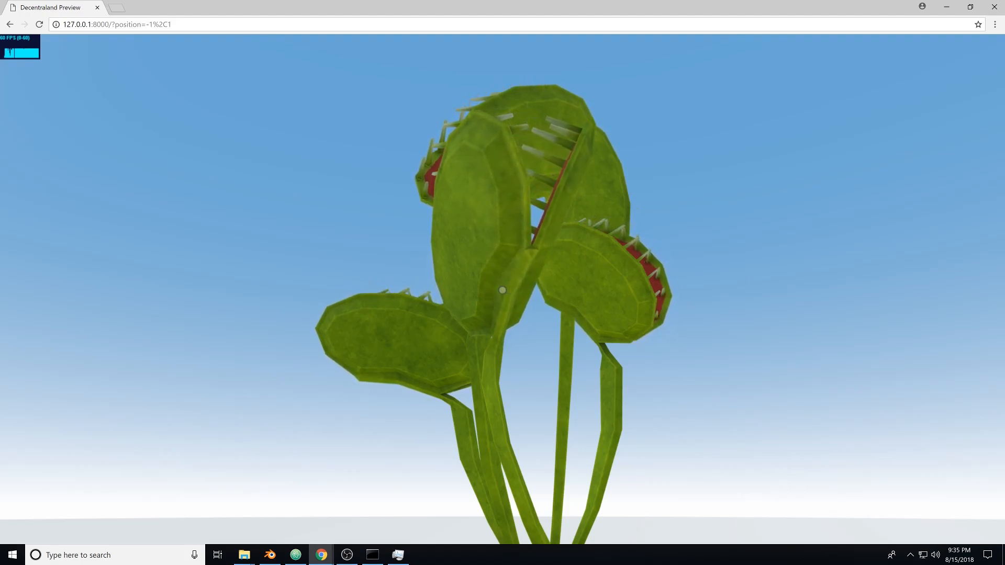
pyautogui.press('a')
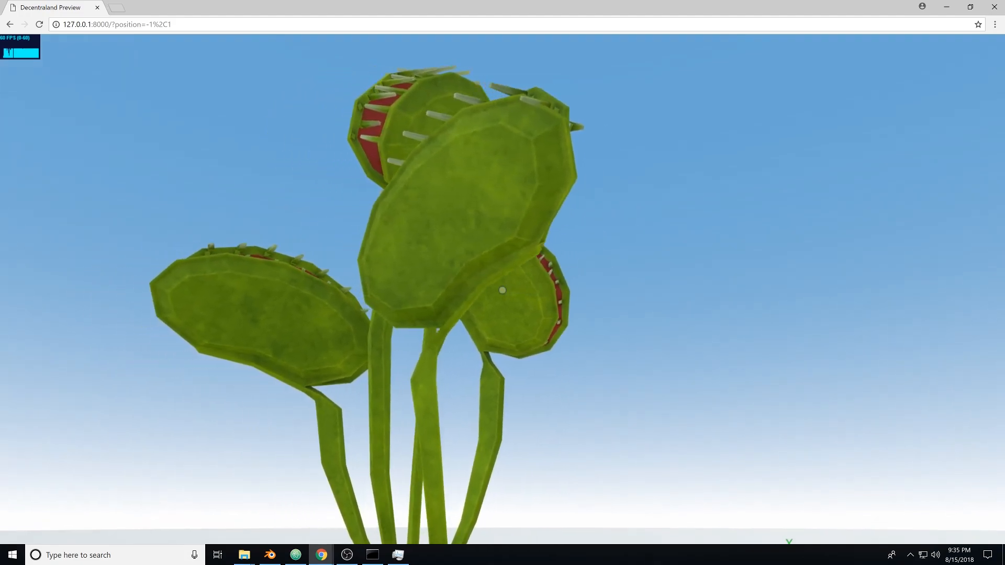
pyautogui.press('a')
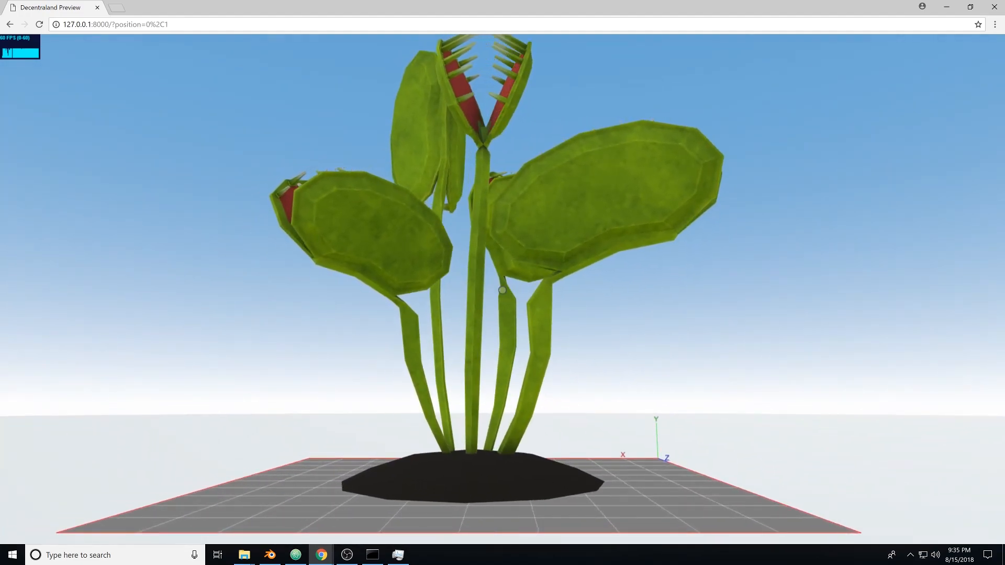
pyautogui.press('a')
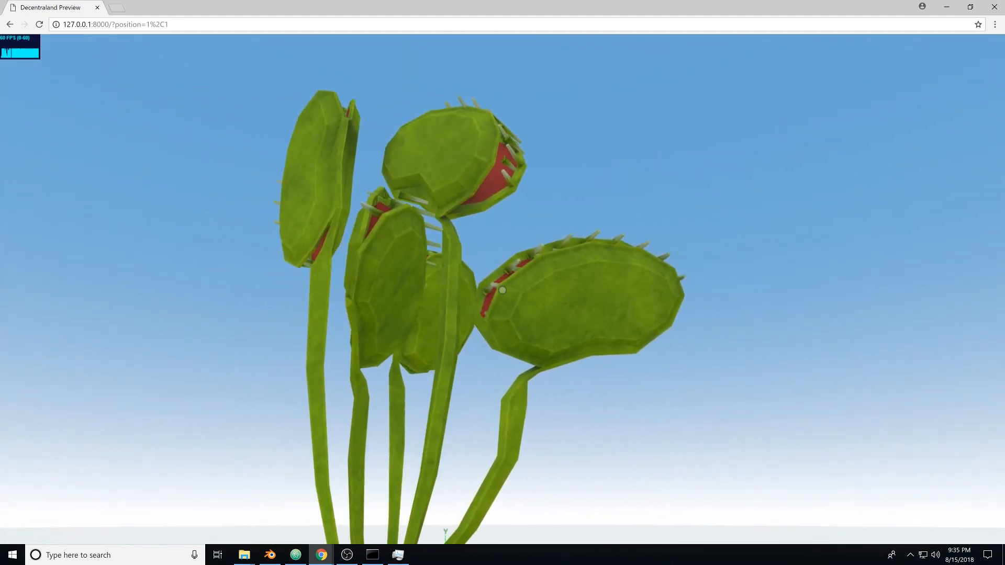